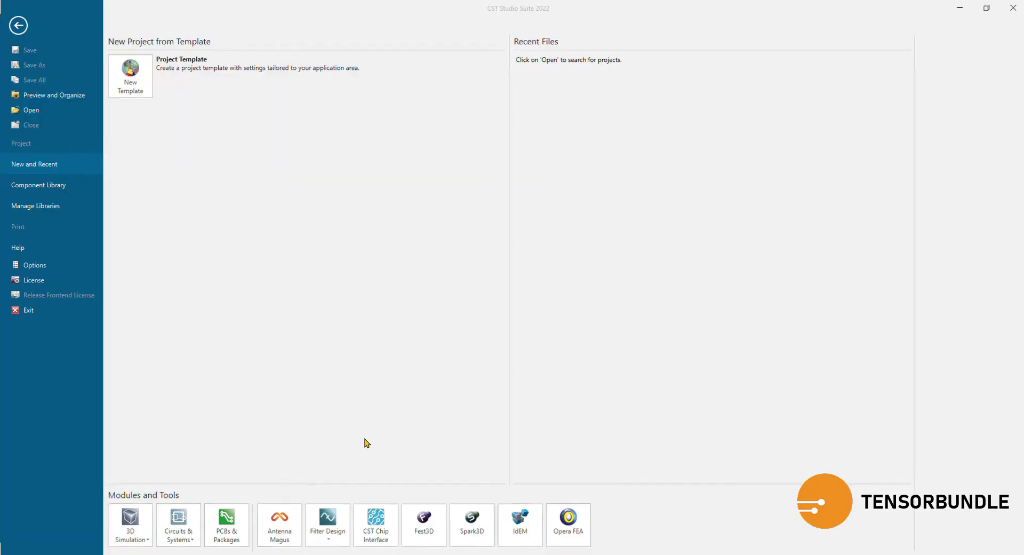
Step: Start a new MW & RF & Optical > Antennas > Planar template with the Frequency Domain solver and mm/GHz units
{"action": "left_click", "coordinate": [233, 140]}
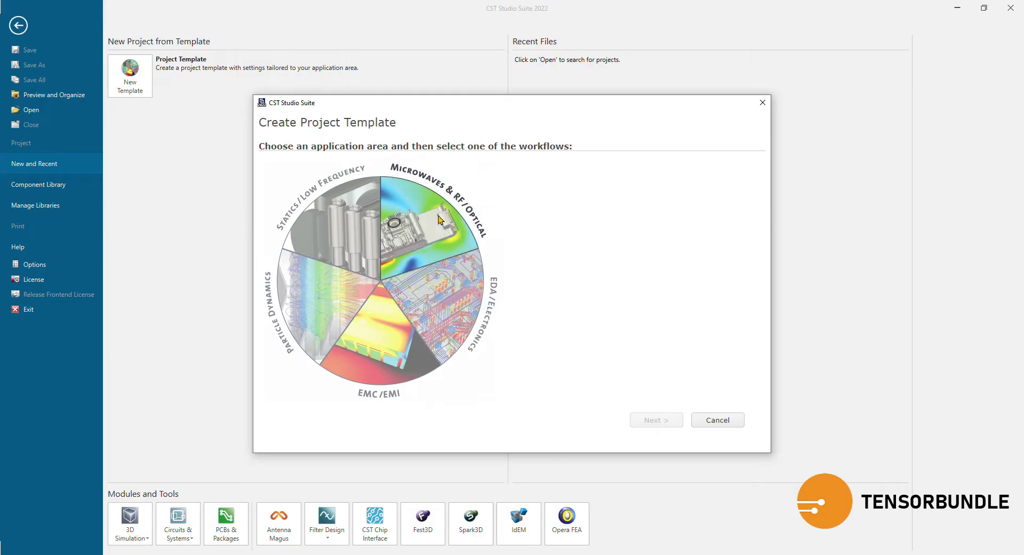
{"action": "left_click", "coordinate": [443, 216]}
{"action": "left_click", "coordinate": [640, 191]}
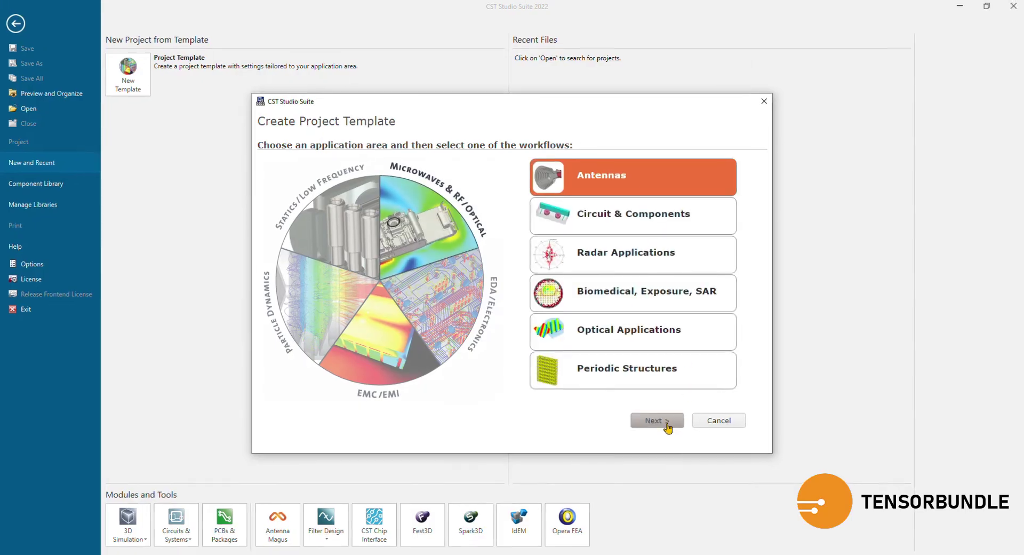
{"action": "left_click", "coordinate": [667, 425]}
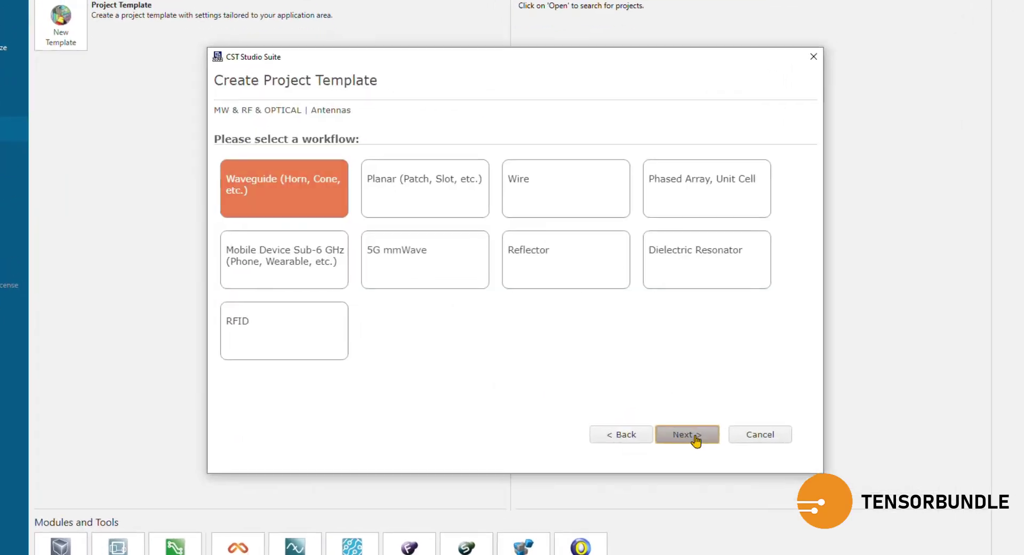
{"action": "left_click", "coordinate": [464, 225]}
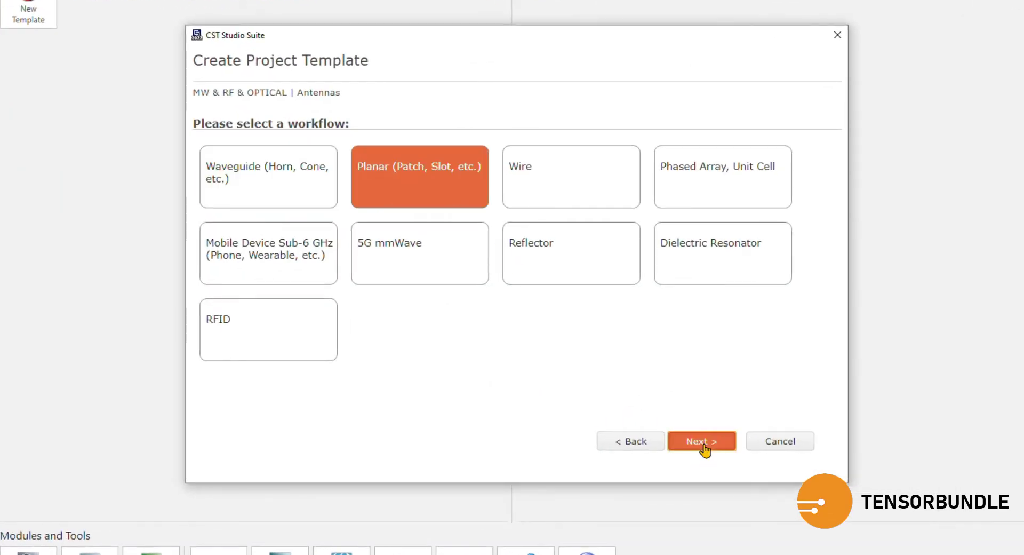
{"action": "left_click", "coordinate": [702, 442]}
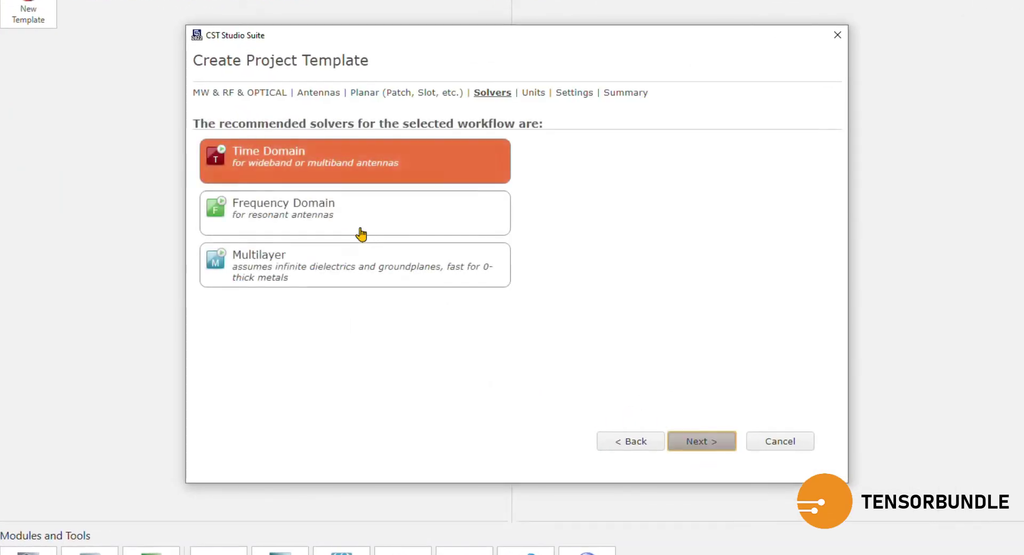
{"action": "left_click", "coordinate": [250, 212]}
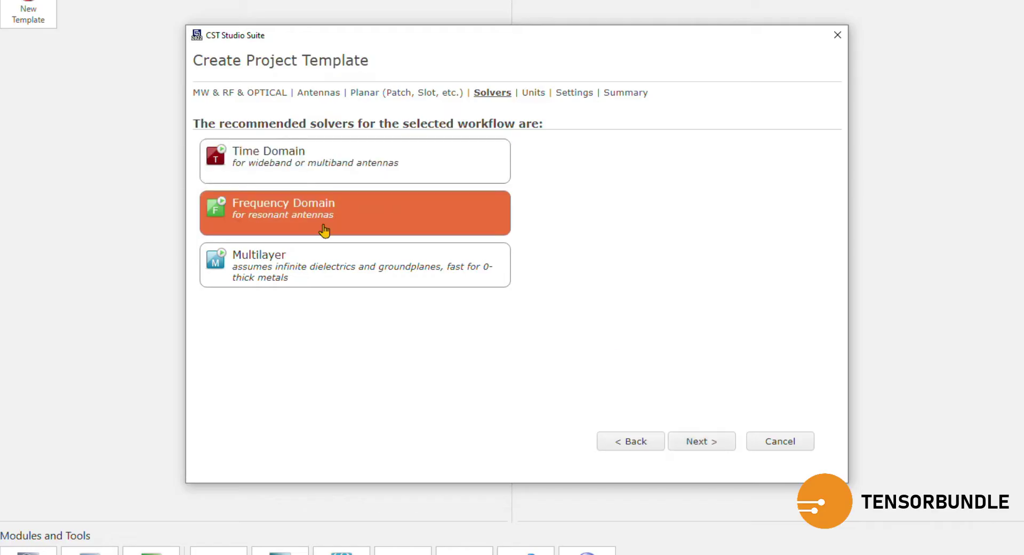
{"action": "left_click", "coordinate": [702, 448]}
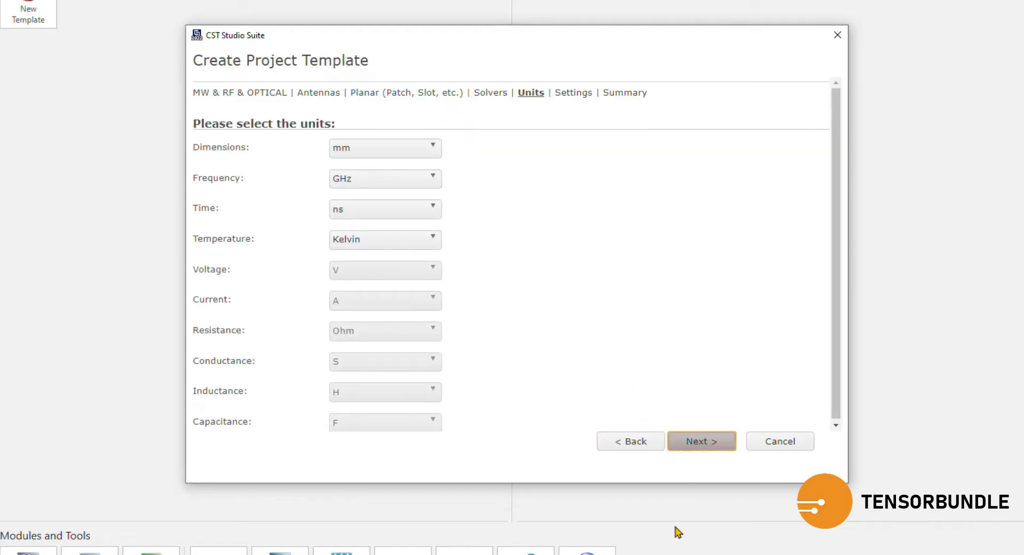
{"action": "left_click", "coordinate": [711, 448]}
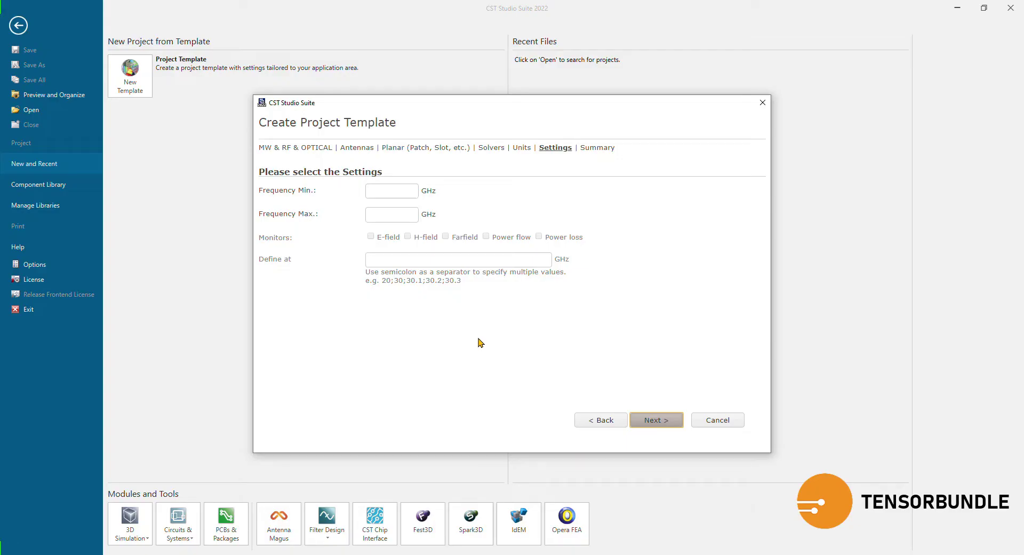
Step: Set the frequency range to 20–80 GHz with an E-field monitor at 60 GHz, and finish the template
{"action": "left_click", "coordinate": [395, 190]}
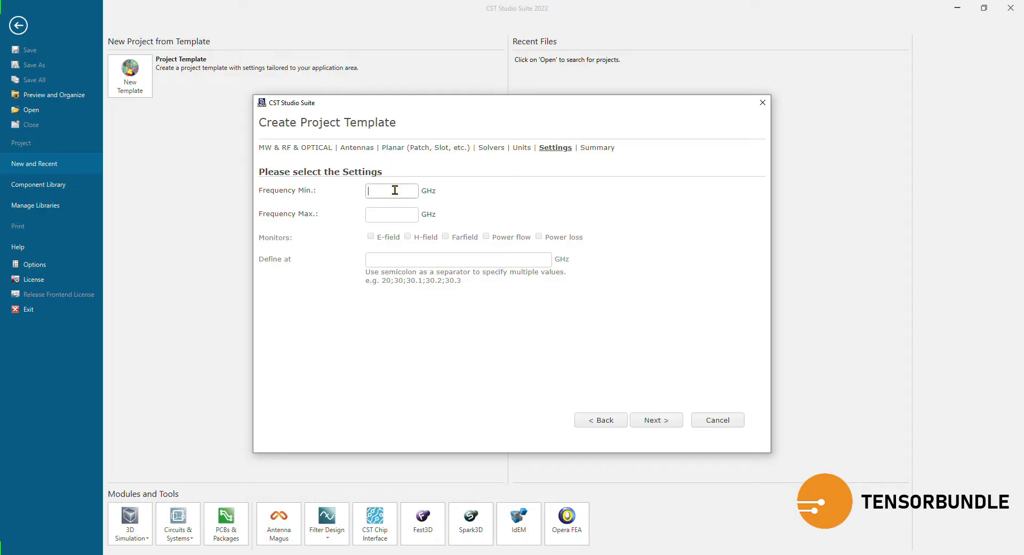
{"action": "type", "text": "20"}
{"action": "left_click", "coordinate": [396, 214]}
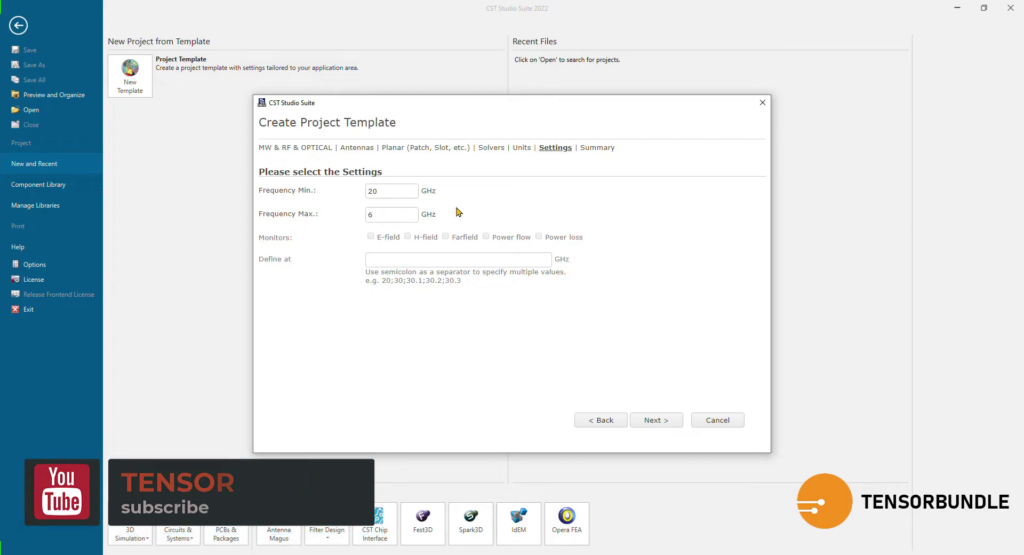
{"action": "type", "text": "80"}
{"action": "key", "text": "Tab"}
{"action": "key", "text": "space"}
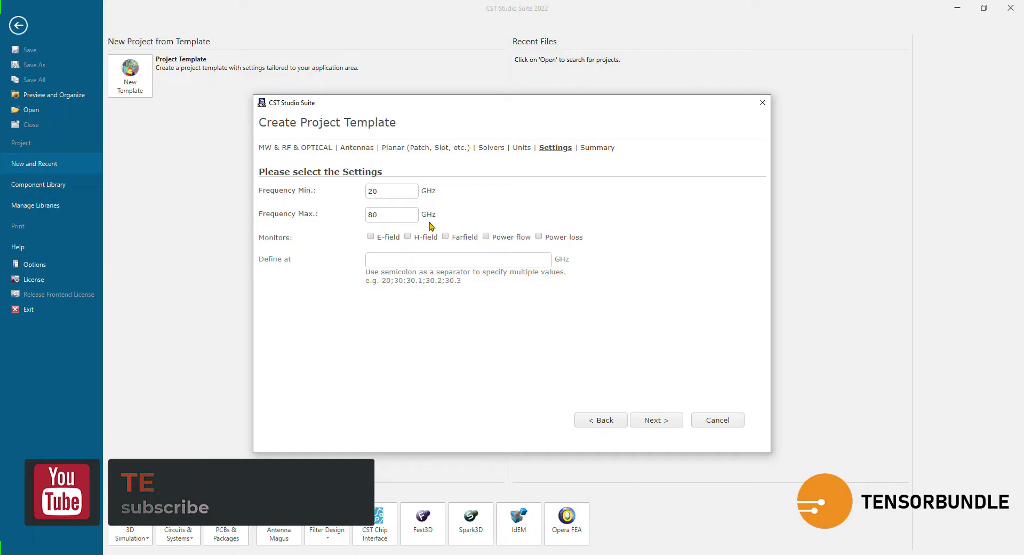
{"action": "left_click", "coordinate": [415, 260]}
{"action": "type", "text": "20;50;80"}
{"action": "left_click_drag", "start_coordinate": [415, 260], "coordinate": [337, 266]}
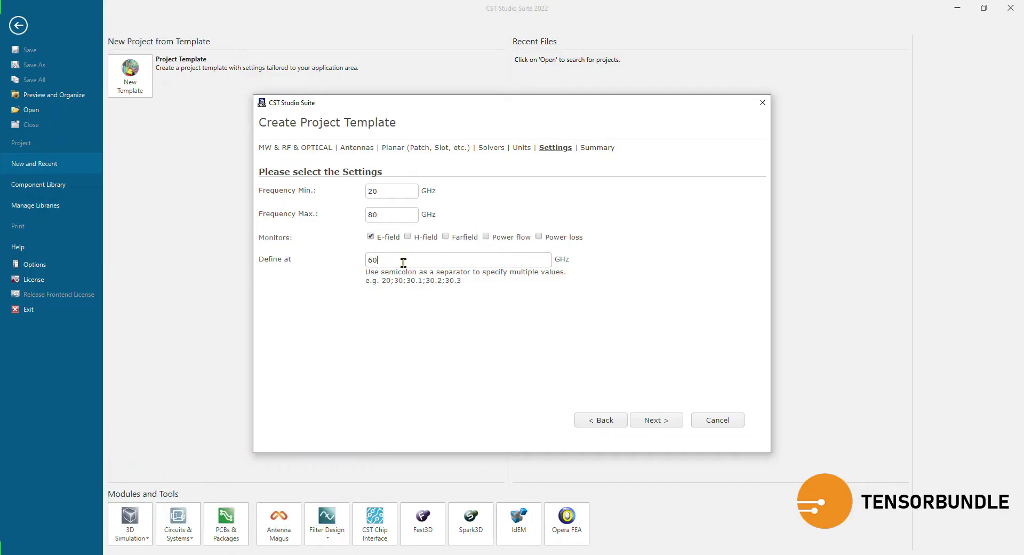
{"action": "left_click", "coordinate": [654, 421]}
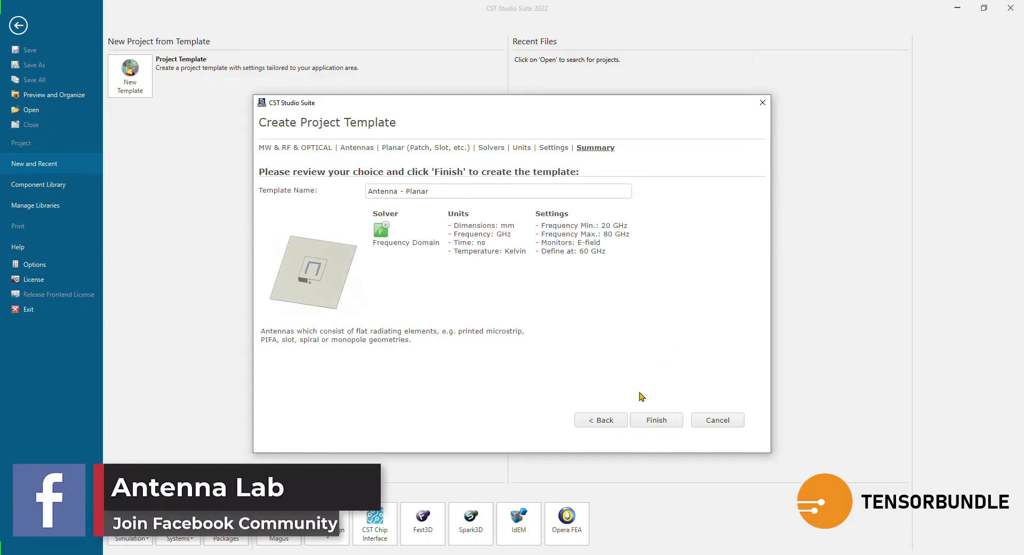
{"action": "left_click", "coordinate": [646, 422]}
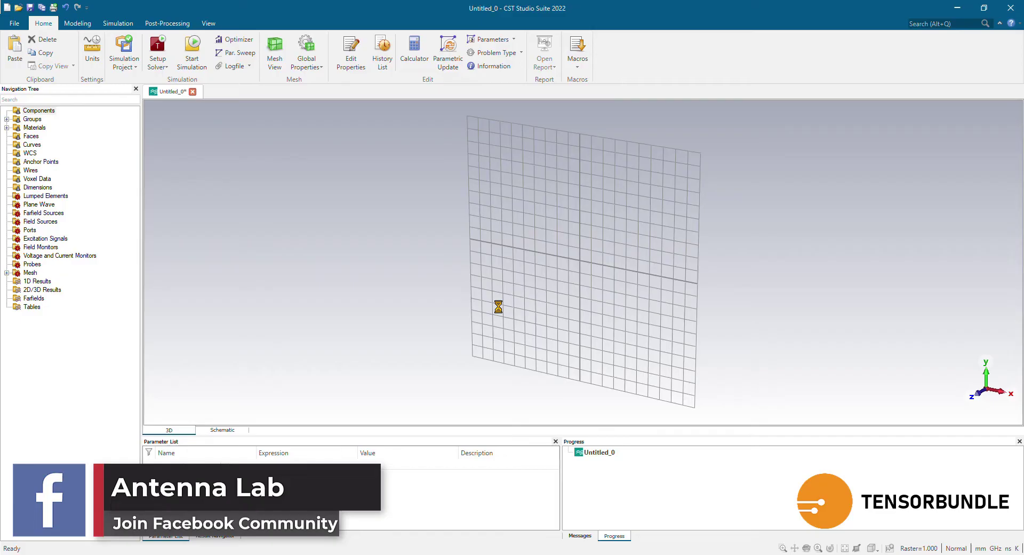
Step: Draw a rough brick on the working plane with the Modeling tab's Brick tool
{"action": "left_click_drag", "start_coordinate": [512, 328], "coordinate": [466, 244]}
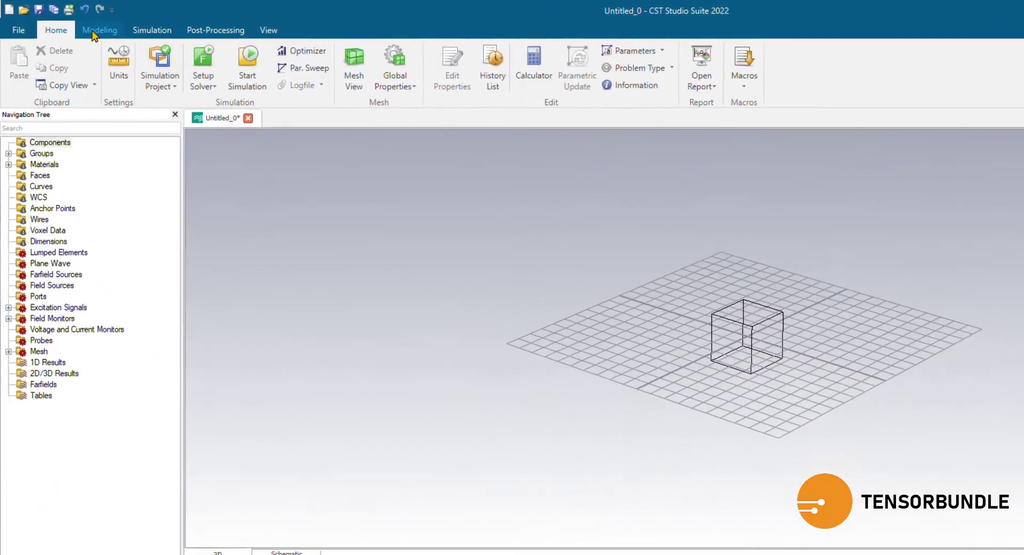
{"action": "left_click", "coordinate": [78, 23]}
{"action": "left_click", "coordinate": [176, 57]}
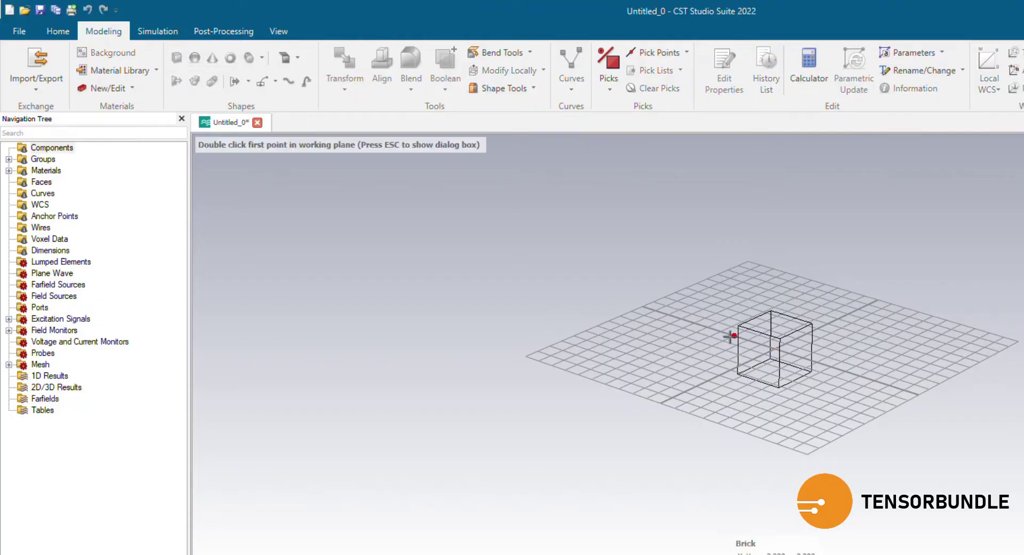
{"action": "double_click", "coordinate": [738, 335]}
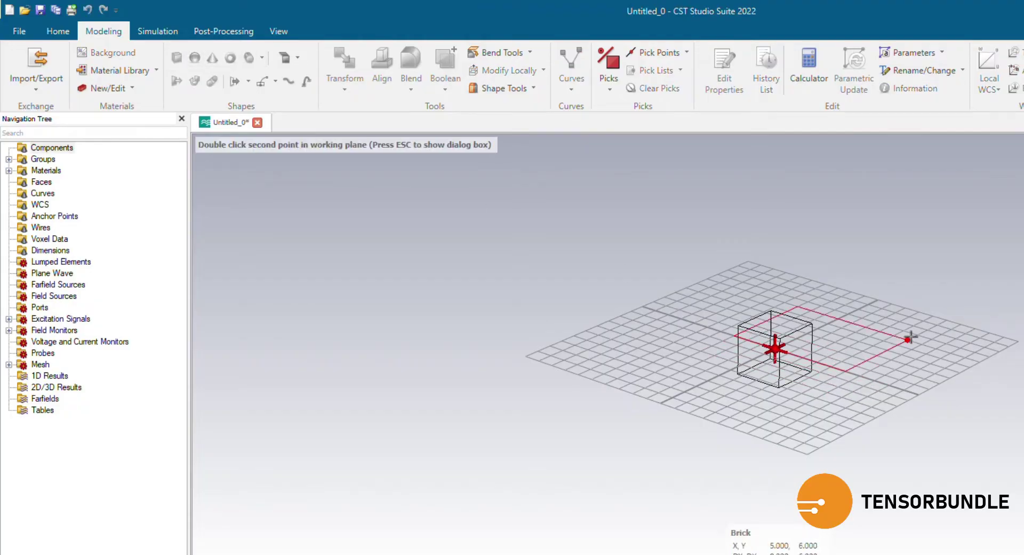
{"action": "double_click", "coordinate": [908, 339]}
{"action": "double_click", "coordinate": [912, 368]}
{"action": "left_click_drag", "start_coordinate": [814, 355], "coordinate": [533, 326]}
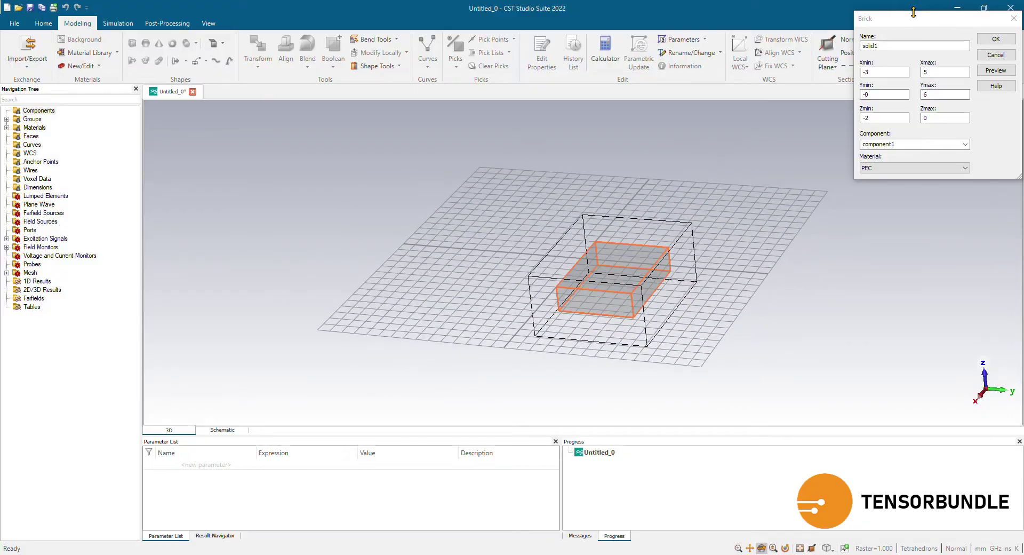
{"action": "left_click_drag", "start_coordinate": [905, 21], "coordinate": [457, 206]}
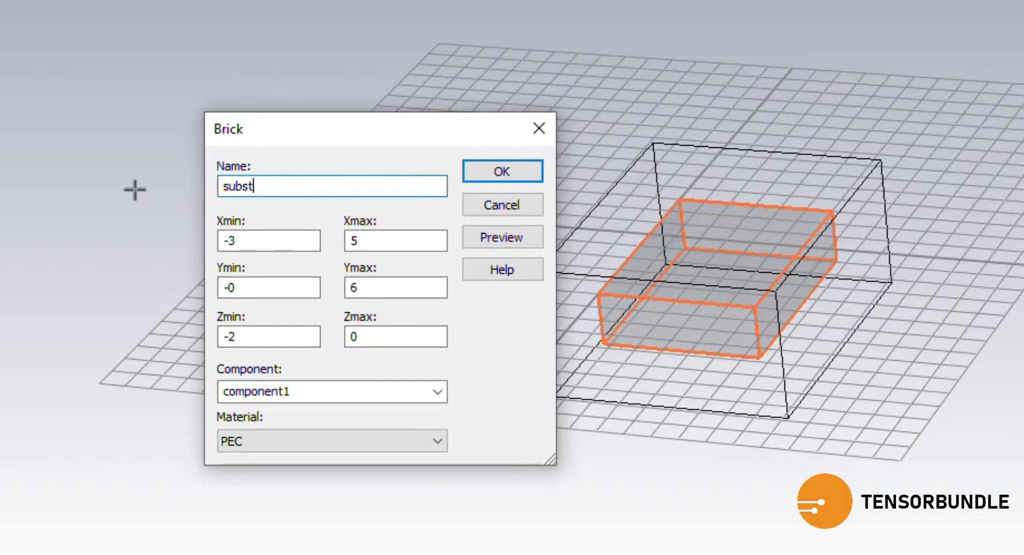
Step: Set the brick bounds to ±a/2 in X and Y and start setting Zmin
{"action": "left_click", "coordinate": [308, 239]}
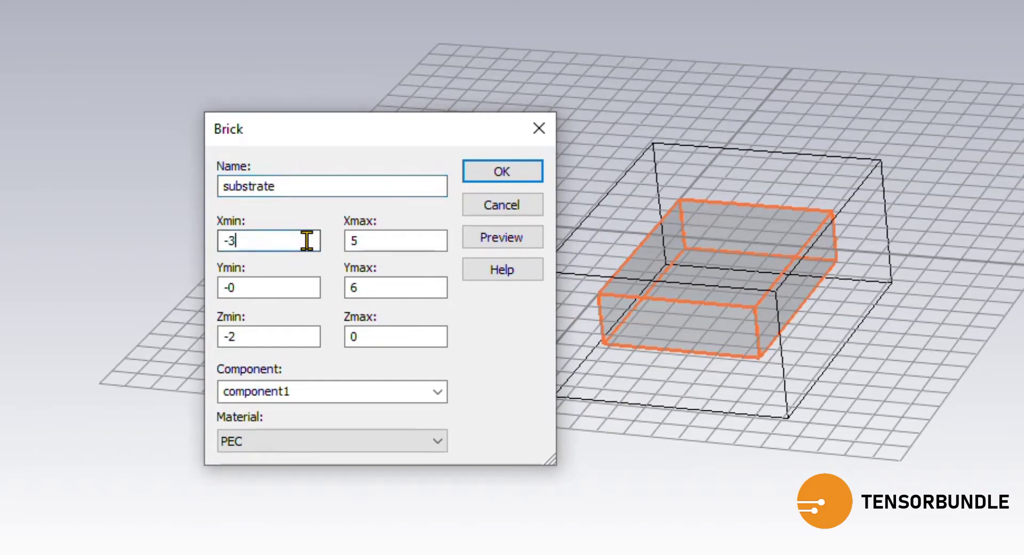
{"action": "key", "text": "BackSpace"}
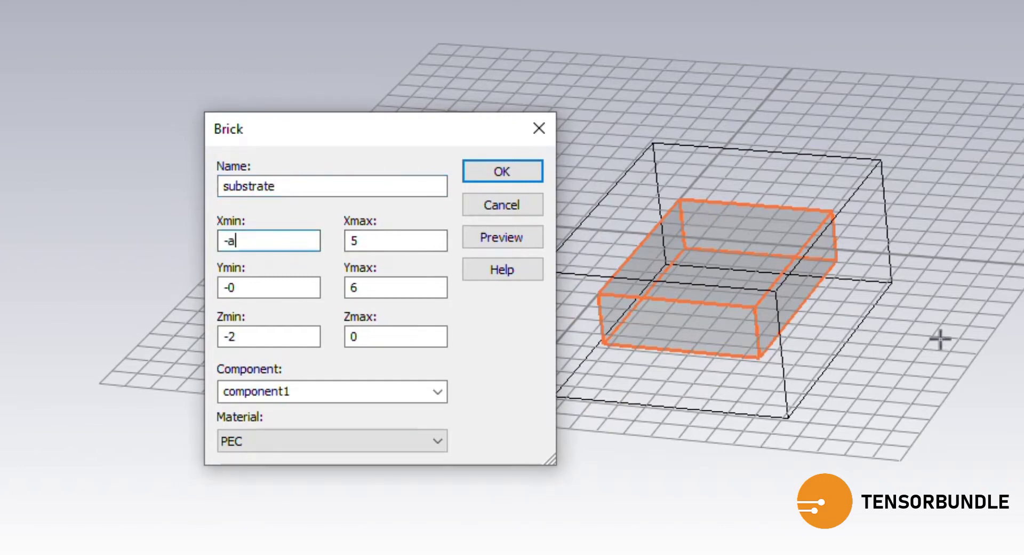
{"action": "key", "text": "Tab"}
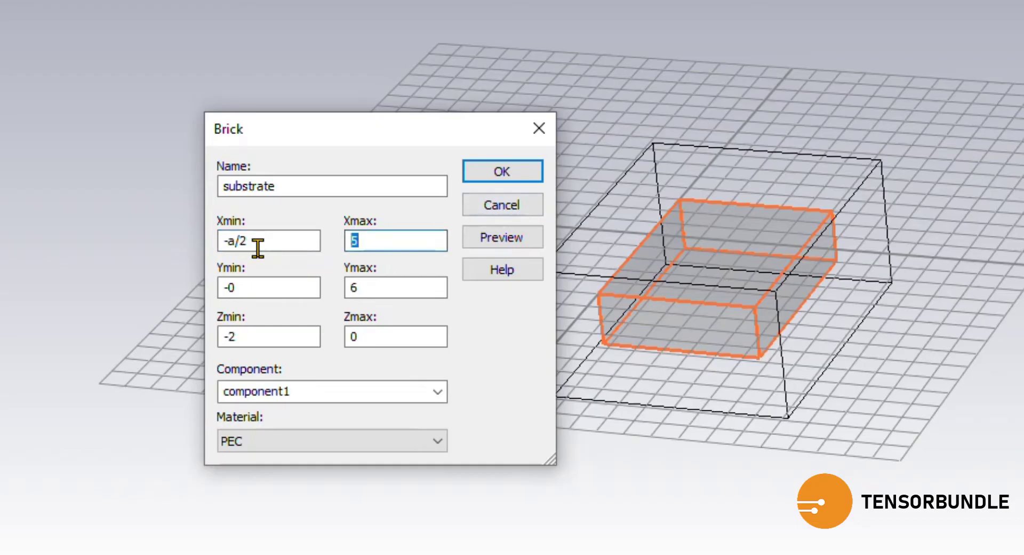
{"action": "type", "text": "a/2"}
{"action": "left_click_drag", "start_coordinate": [297, 286], "coordinate": [252, 287]}
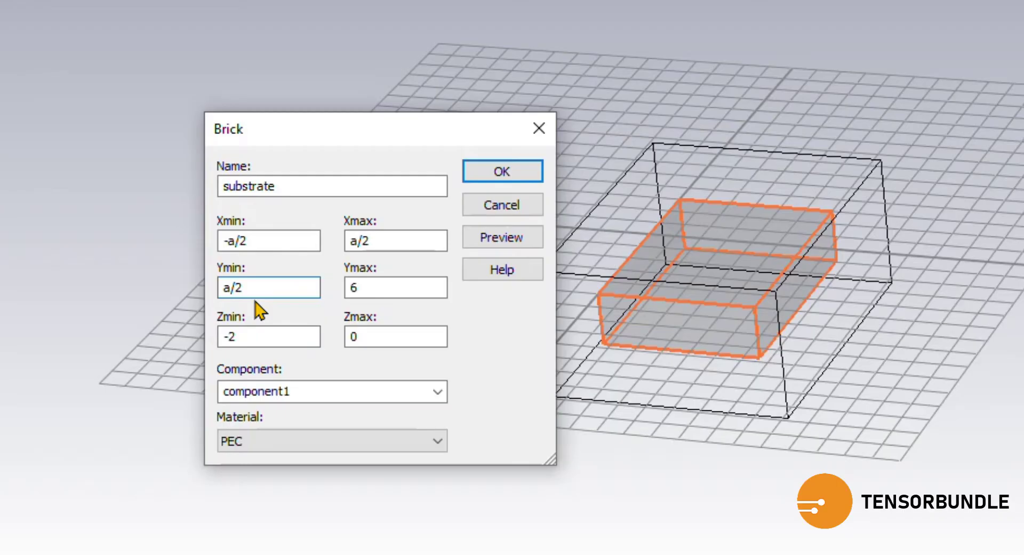
{"action": "key", "text": "Home"}
{"action": "type", "text": "-"}
{"action": "left_click_drag", "start_coordinate": [393, 285], "coordinate": [320, 313]}
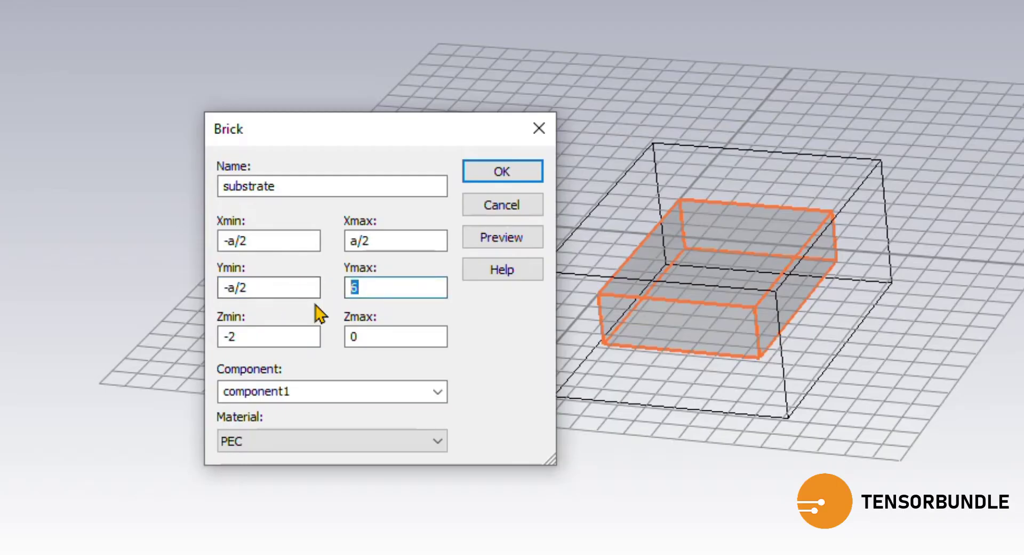
{"action": "left_click_drag", "start_coordinate": [256, 335], "coordinate": [152, 337]}
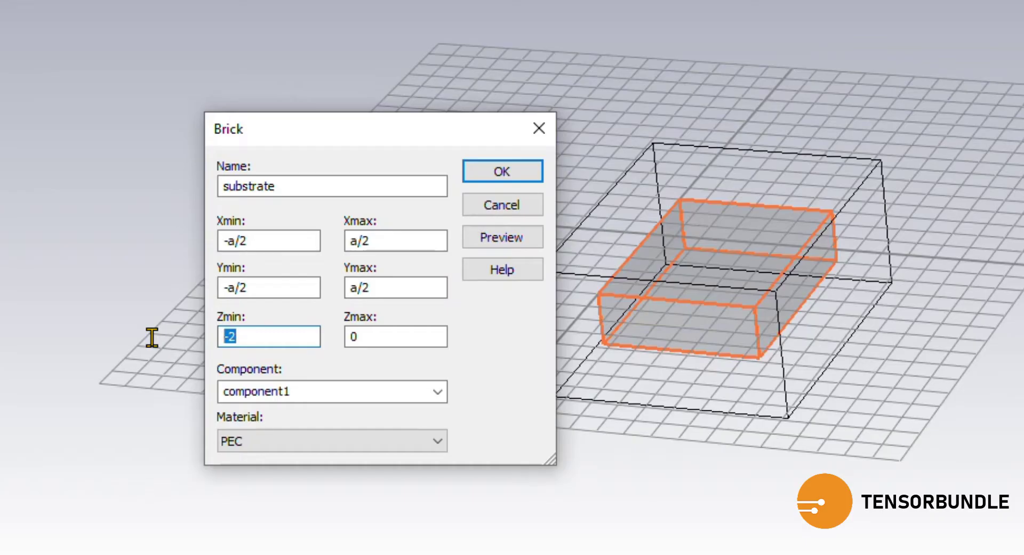
Step: Set Zmin to -h and load Arlon AD 300D (lossy) from the material library for the brick
{"action": "type", "text": "-h"}
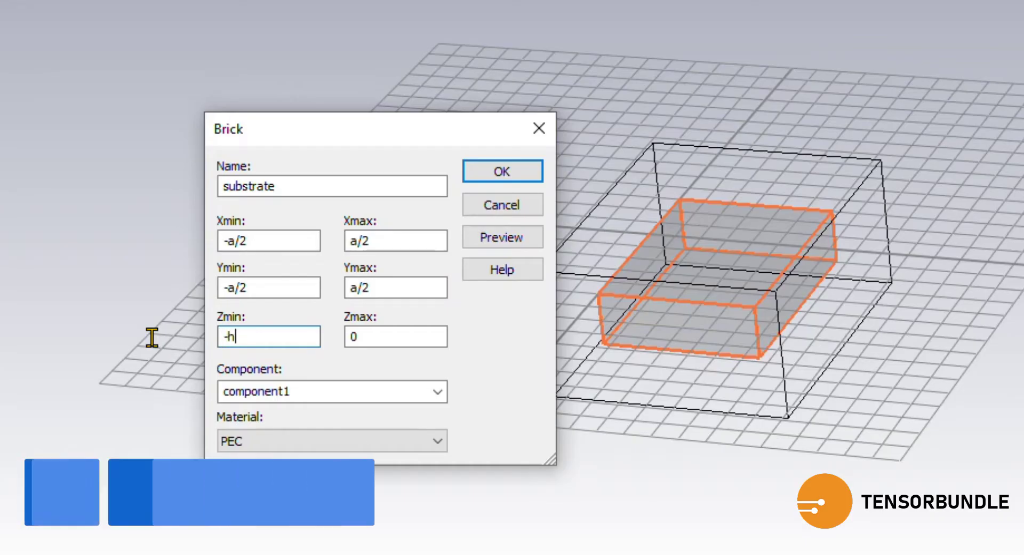
{"action": "left_click", "coordinate": [265, 441]}
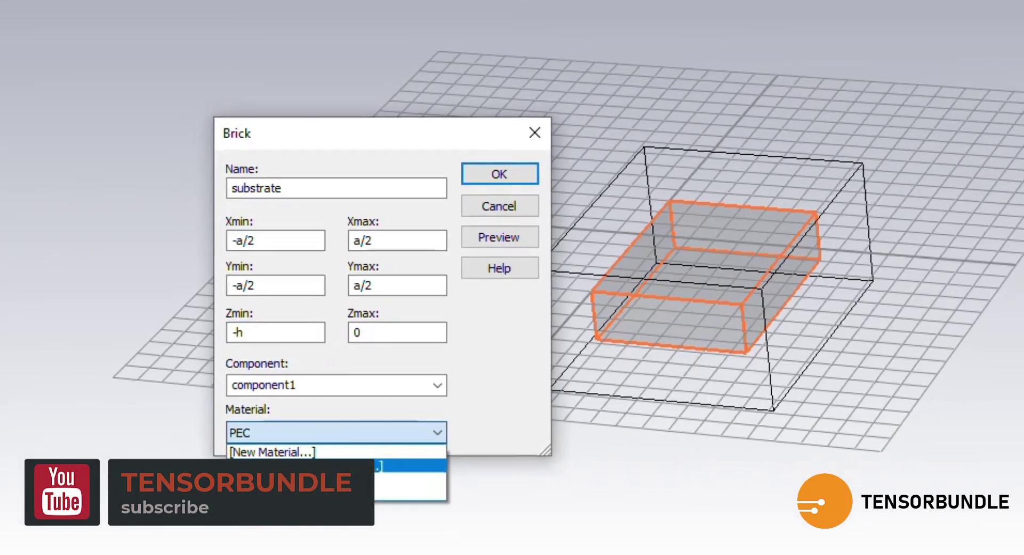
{"action": "left_click", "coordinate": [288, 475]}
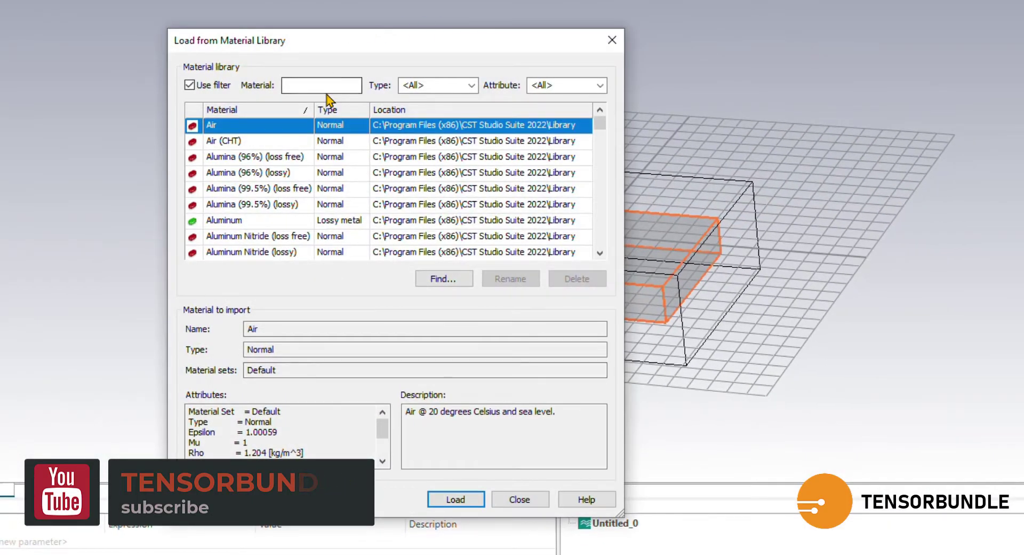
{"action": "left_click", "coordinate": [324, 86]}
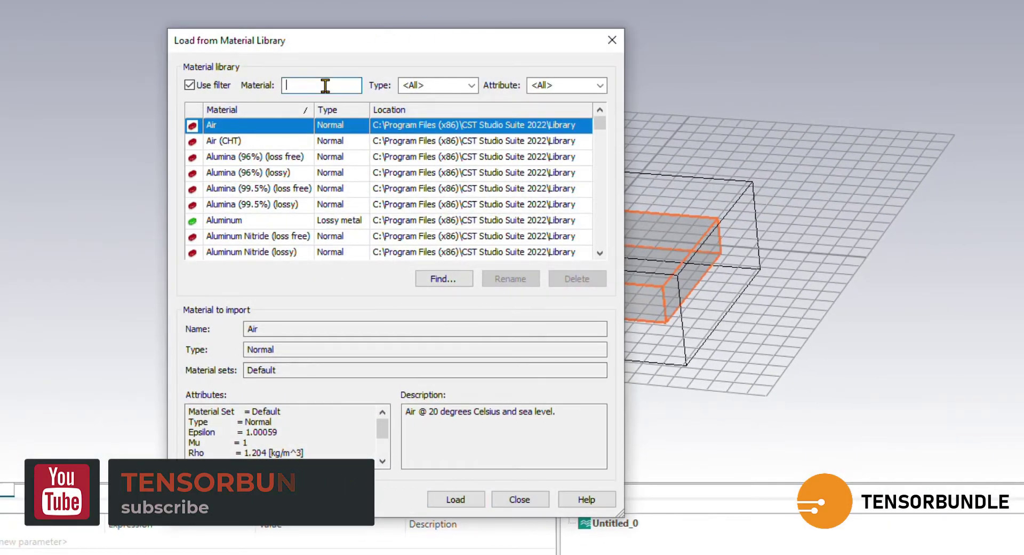
{"action": "type", "text": "Arlon"}
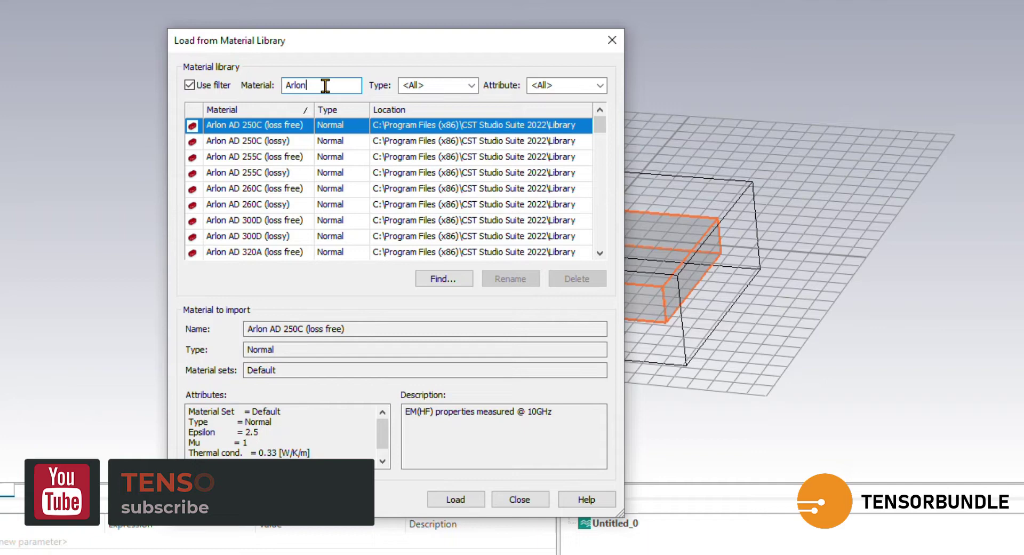
{"action": "scroll", "coordinate": [250, 214], "scroll_direction": "down", "scroll_amount": 1}
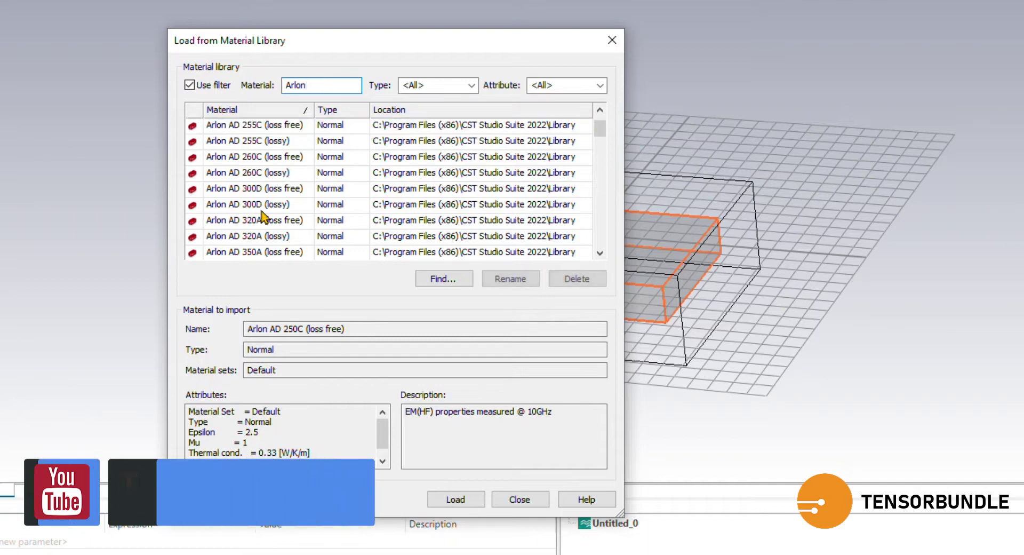
{"action": "left_click", "coordinate": [241, 206]}
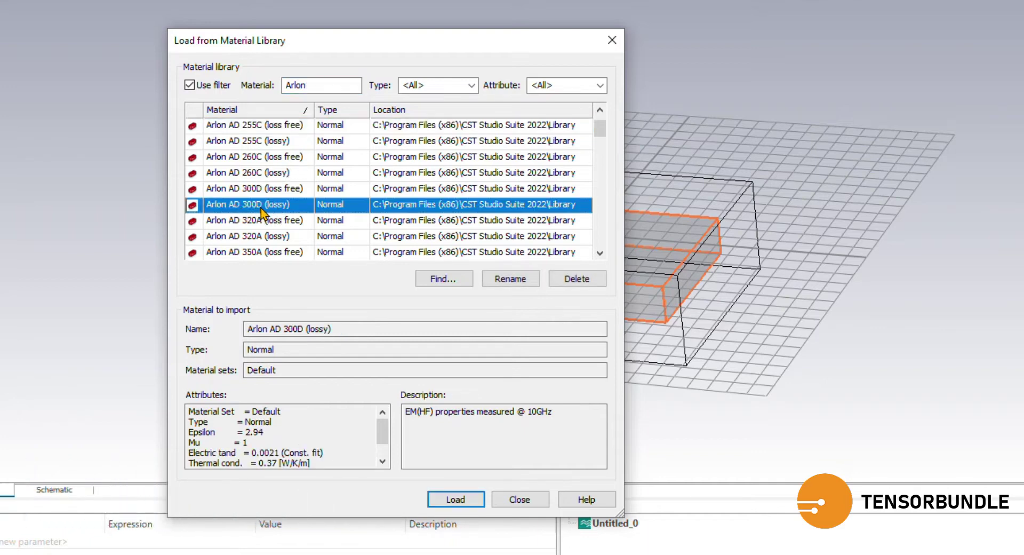
{"action": "left_click", "coordinate": [450, 499]}
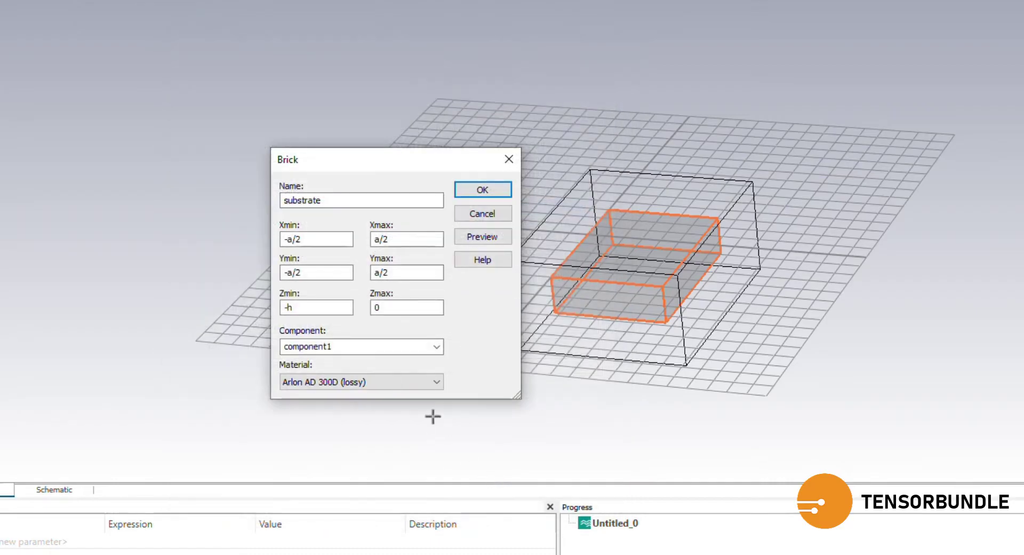
Step: Create the substrate brick, defining the new parameters a = 2 and h = 0.1
{"action": "left_click", "coordinate": [473, 193]}
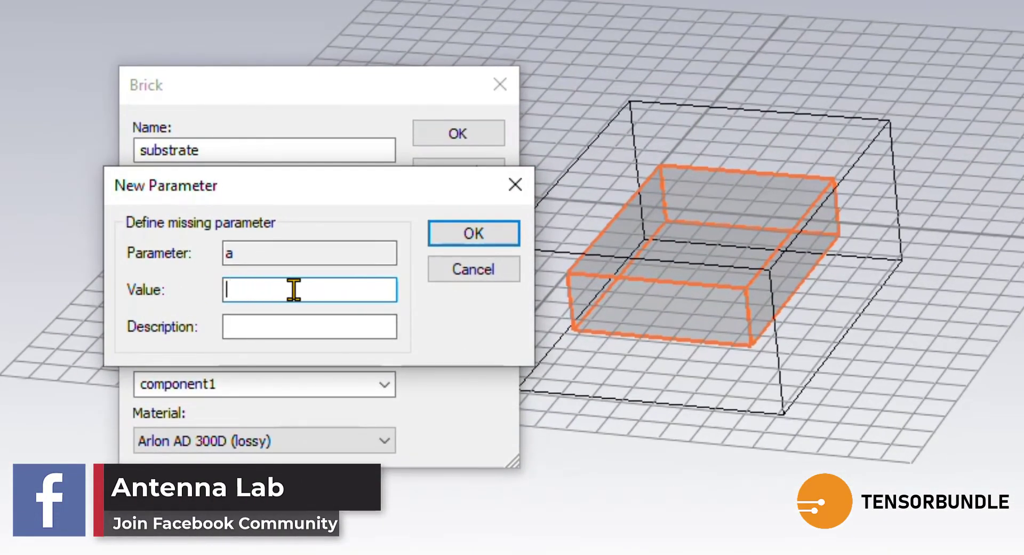
{"action": "type", "text": "2"}
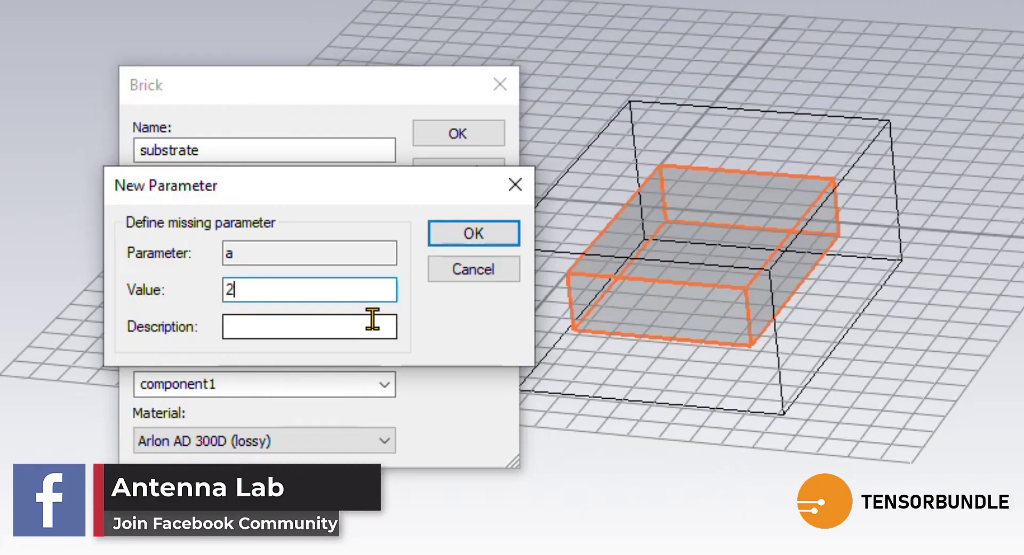
{"action": "left_click", "coordinate": [475, 235]}
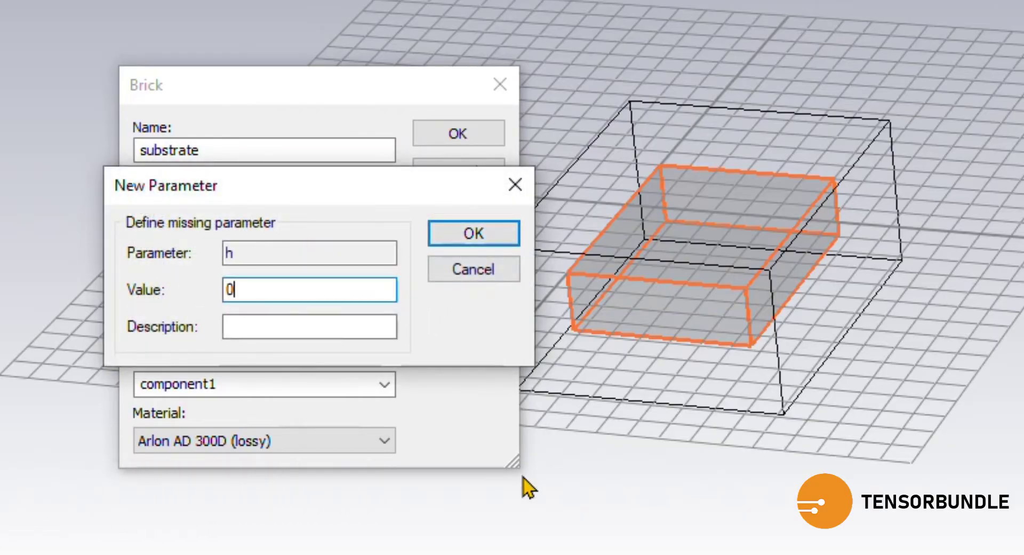
{"action": "type", "text": "0.1"}
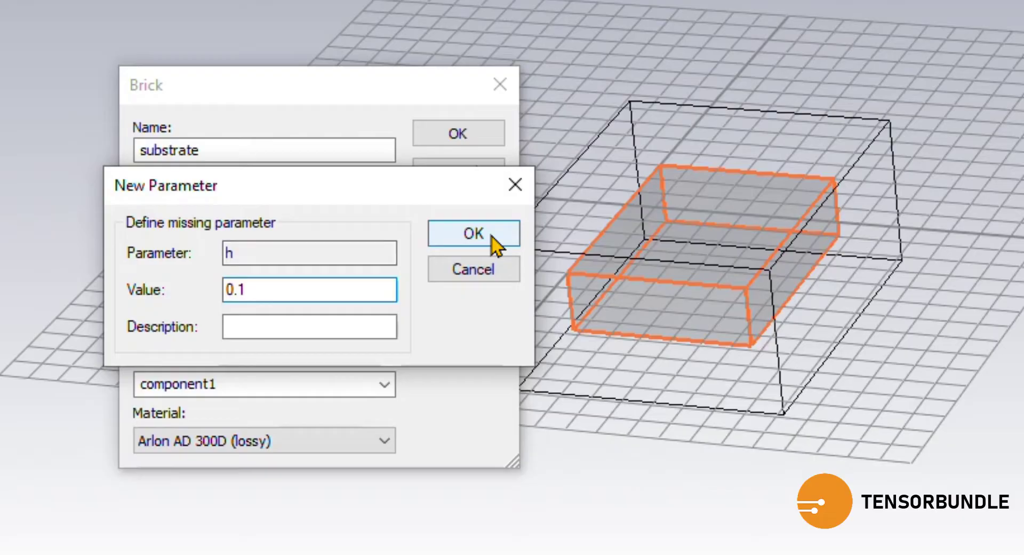
{"action": "left_click", "coordinate": [498, 233]}
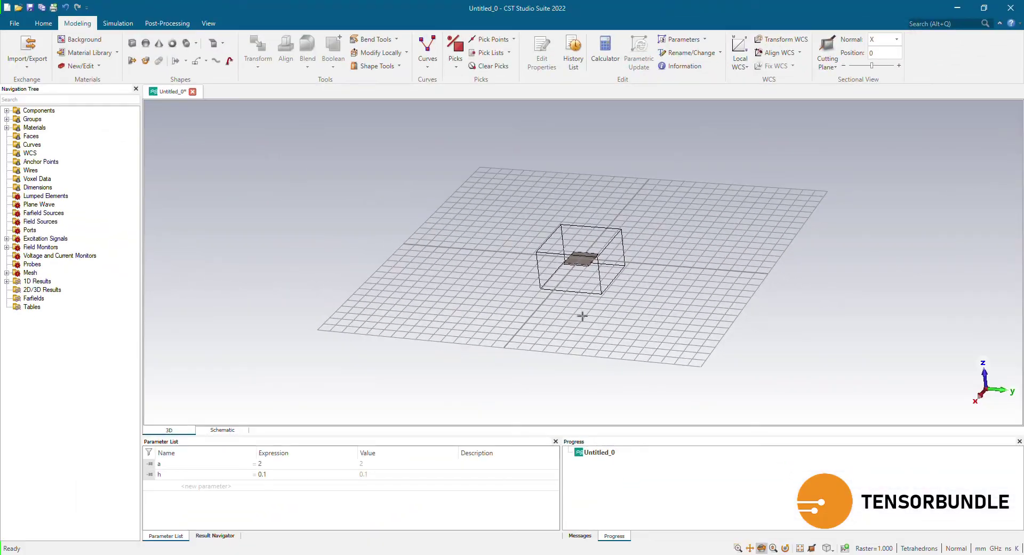
{"action": "scroll", "coordinate": [603, 229], "scroll_direction": "up", "scroll_amount": 3}
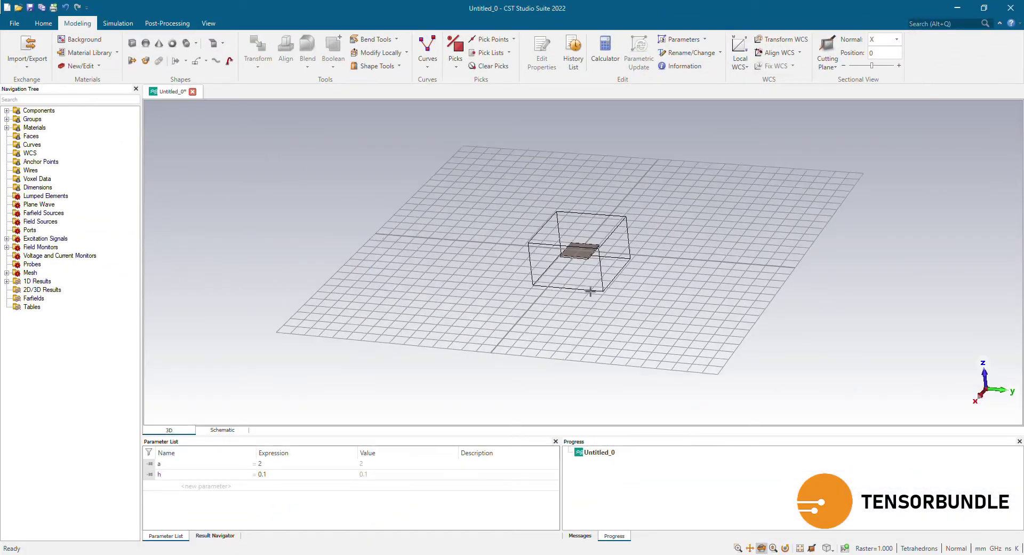
Step: Draw a ring-shaped cylinder centred on the substrate with outer and inner radii
{"action": "scroll", "coordinate": [588, 242], "scroll_direction": "up", "scroll_amount": 5}
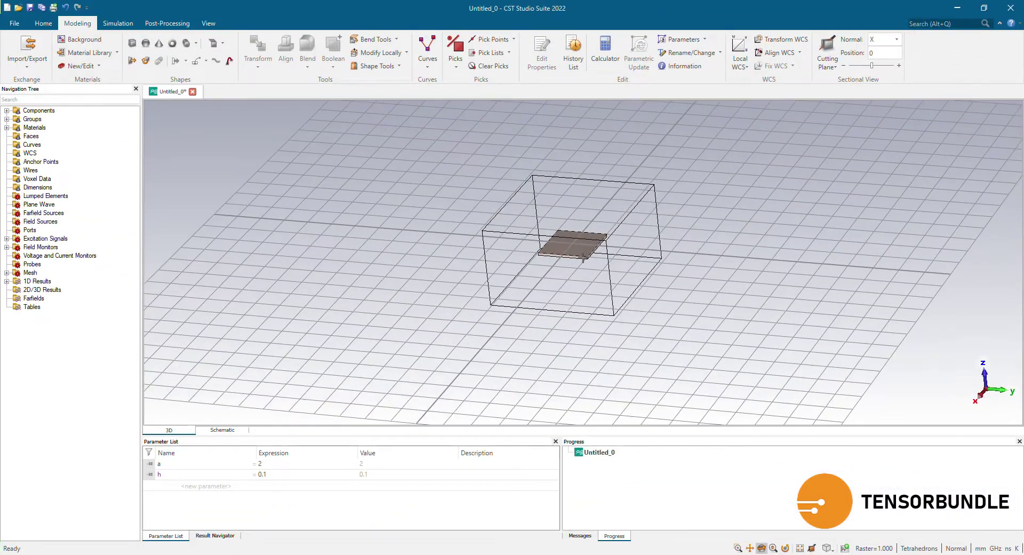
{"action": "scroll", "coordinate": [587, 202], "scroll_direction": "up", "scroll_amount": 4}
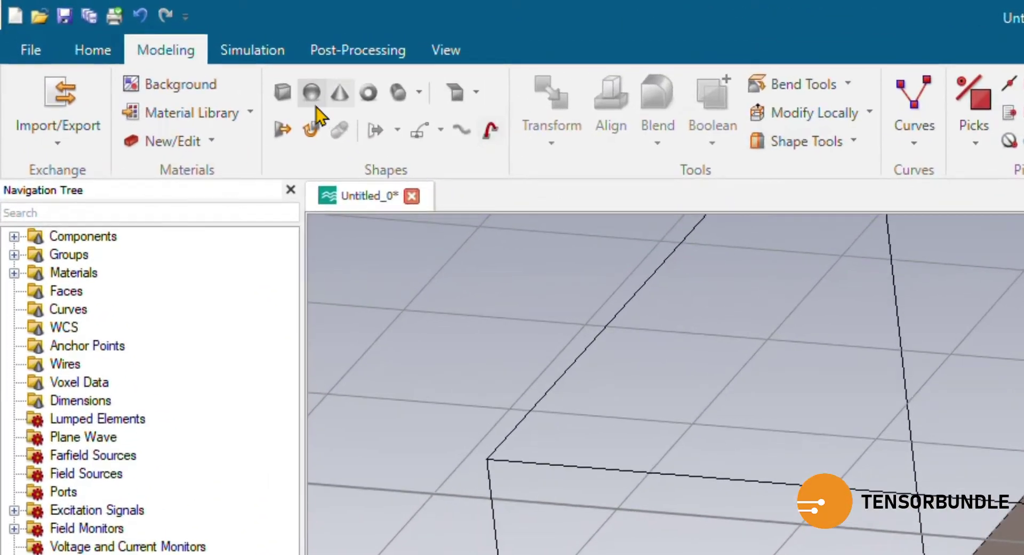
{"action": "left_click", "coordinate": [396, 96]}
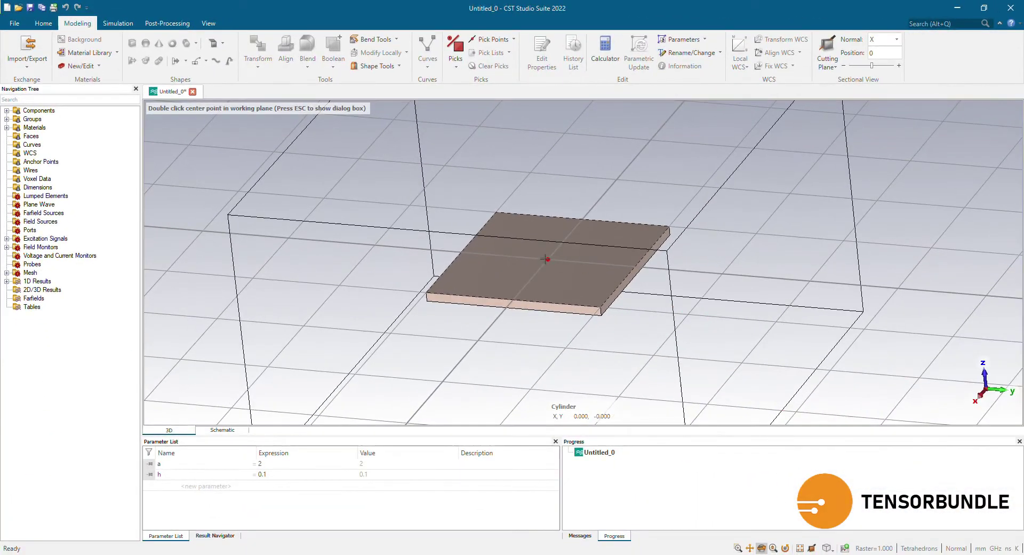
{"action": "double_click", "coordinate": [545, 259]}
{"action": "double_click", "coordinate": [624, 258]}
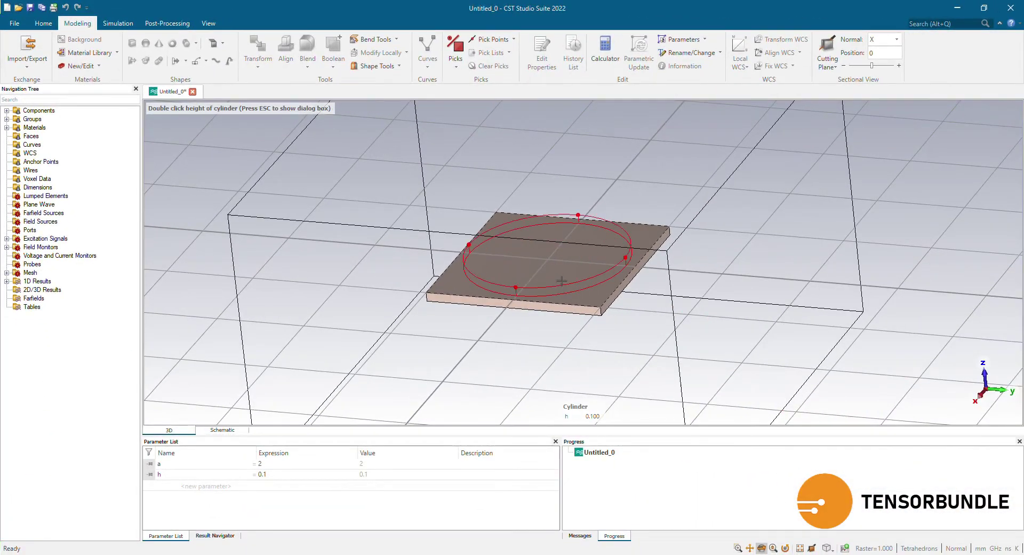
{"action": "double_click", "coordinate": [561, 281]}
{"action": "double_click", "coordinate": [559, 265]}
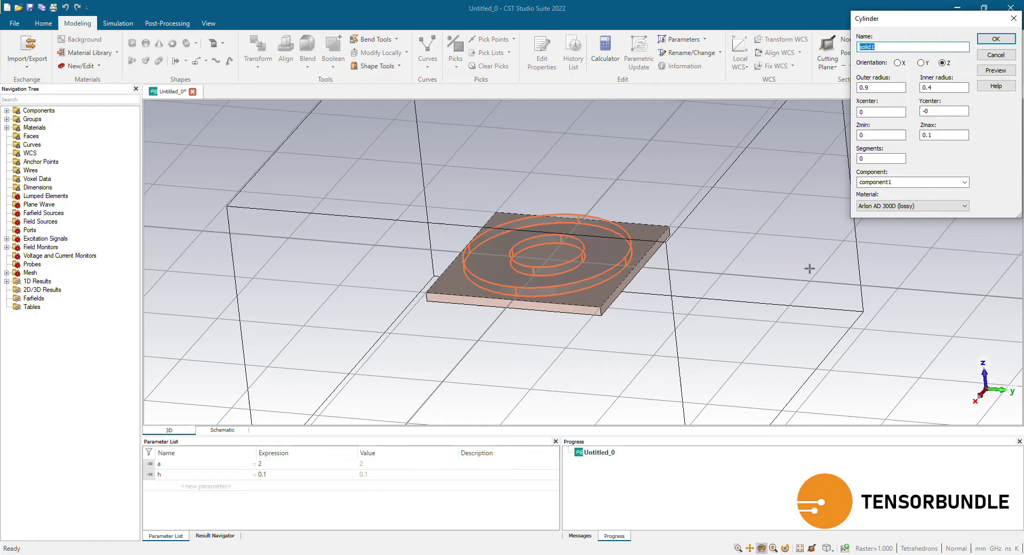
{"action": "left_click_drag", "start_coordinate": [914, 24], "coordinate": [311, 155]}
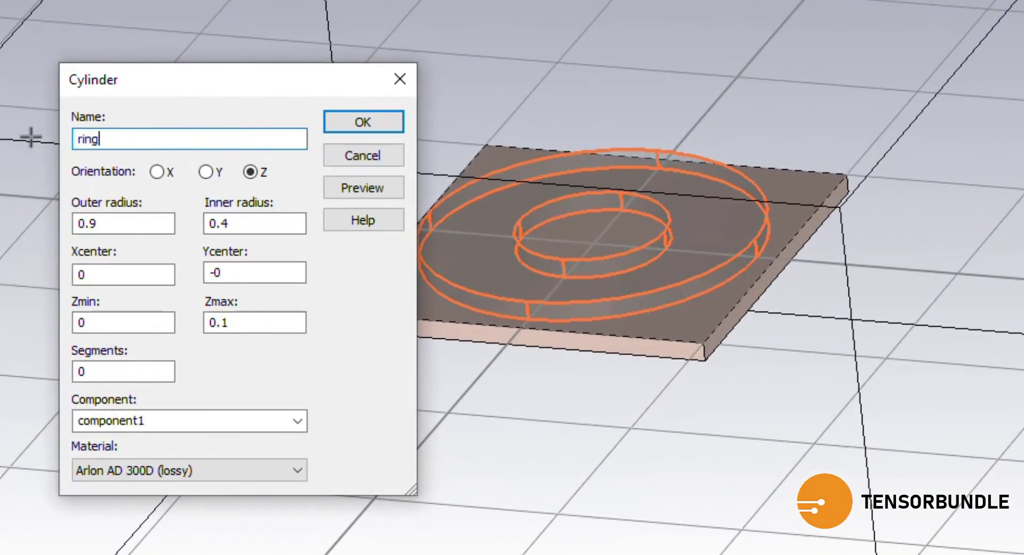
Step: Enter orad and irad as the ring radii, centre Y 0 and Zmax Mt
{"action": "left_click_drag", "start_coordinate": [144, 223], "coordinate": [7, 233]}
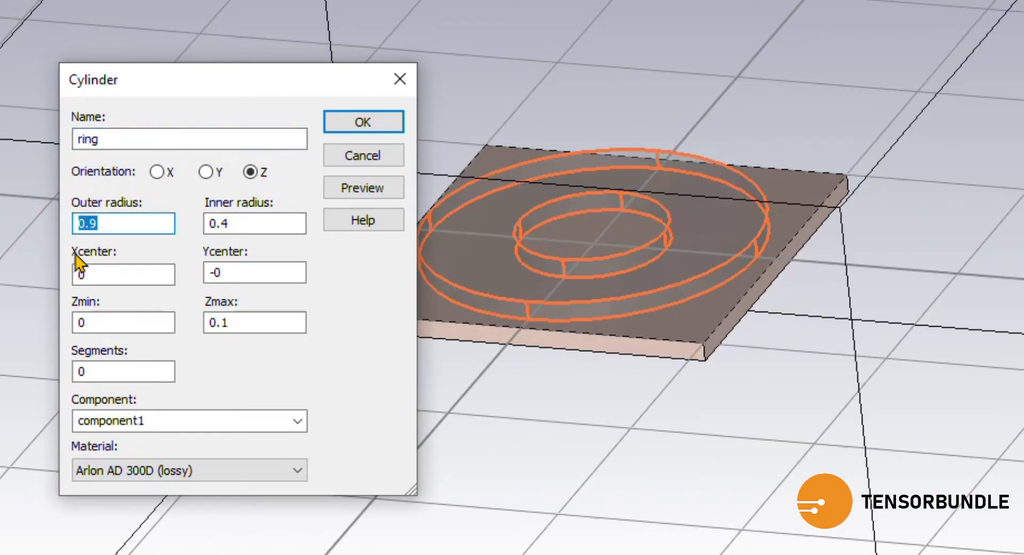
{"action": "type", "text": "orad"}
{"action": "key", "text": "Tab"}
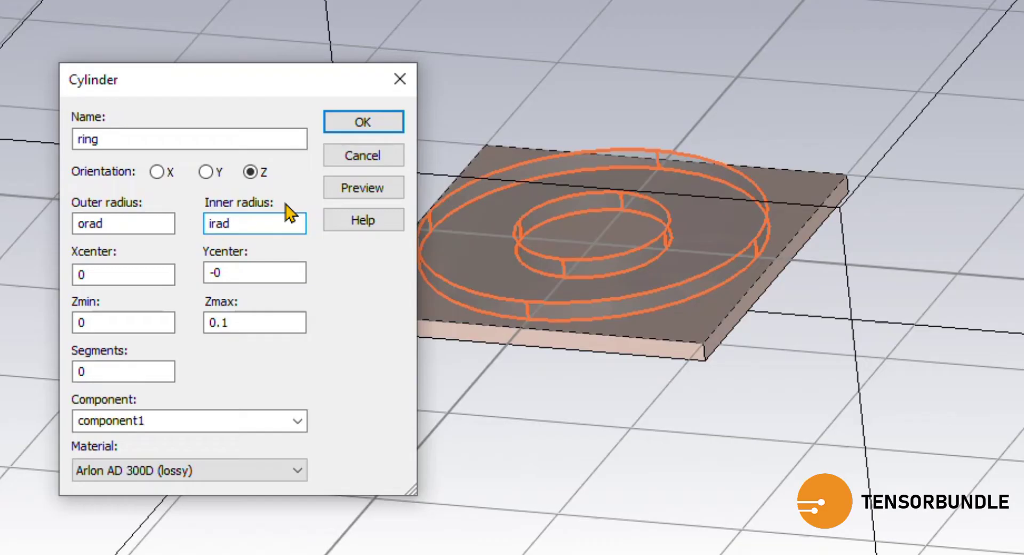
{"action": "double_click", "coordinate": [231, 271]}
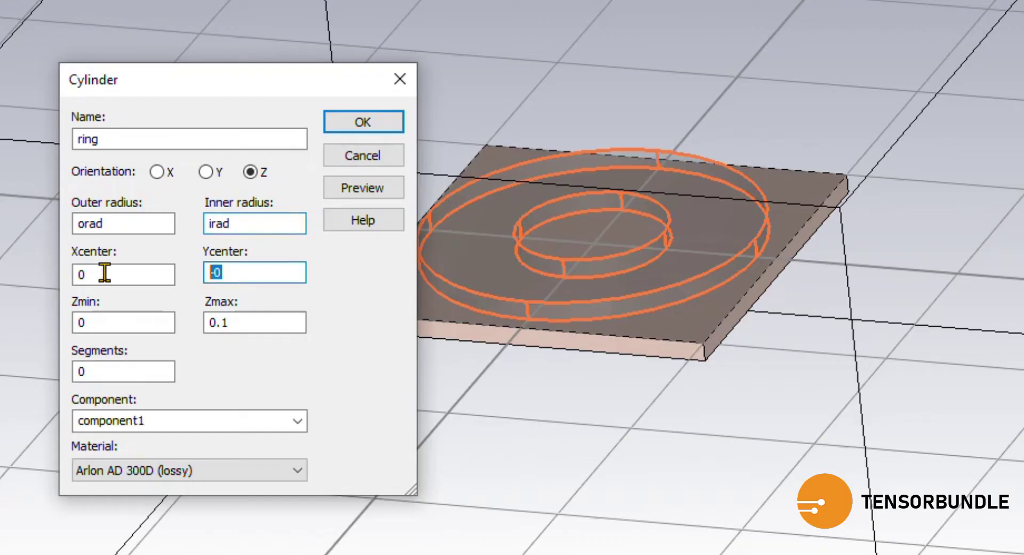
{"action": "type", "text": "0"}
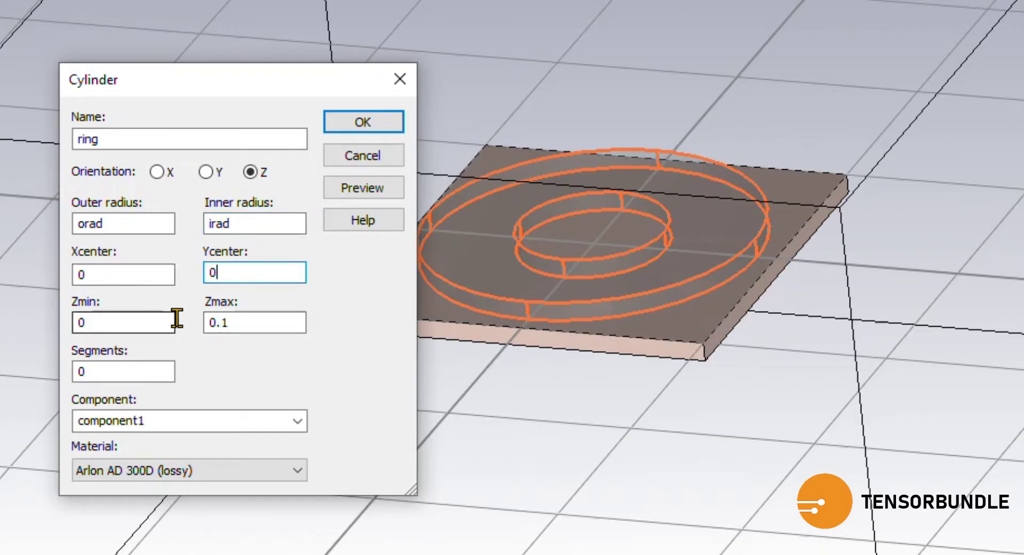
{"action": "double_click", "coordinate": [240, 320]}
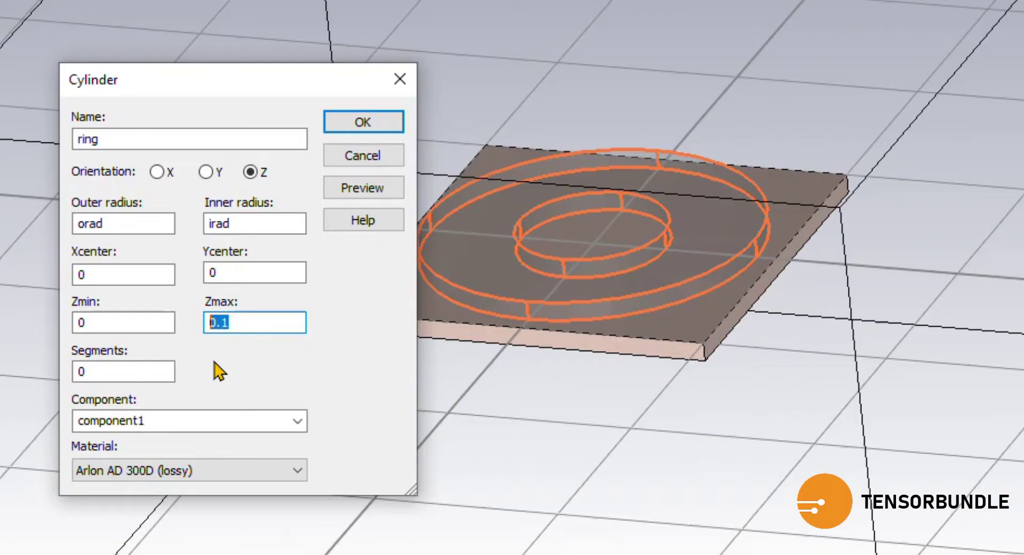
{"action": "type", "text": "Mt"}
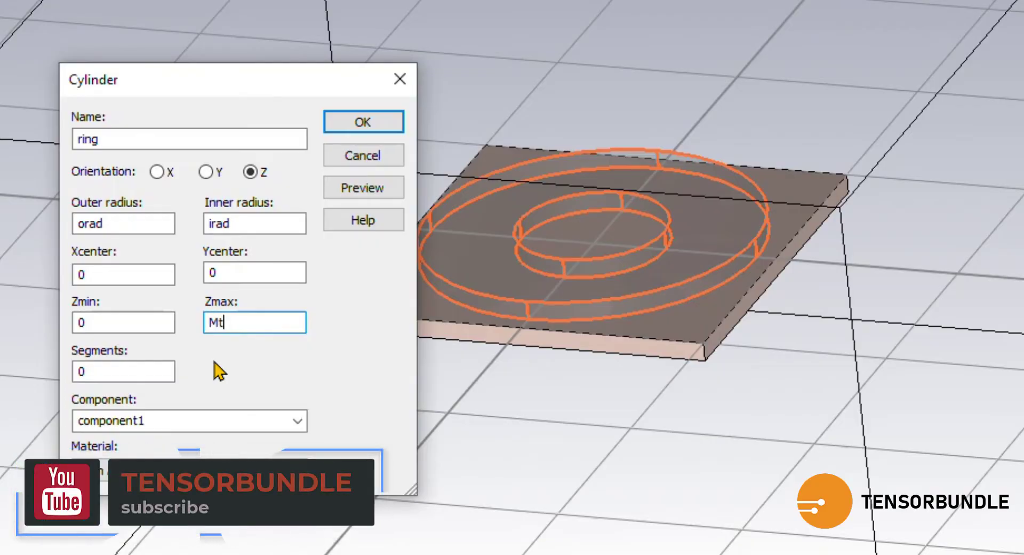
{"action": "key", "text": "Tab"}
{"action": "key", "text": "Tab"}
{"action": "key", "text": "Tab"}
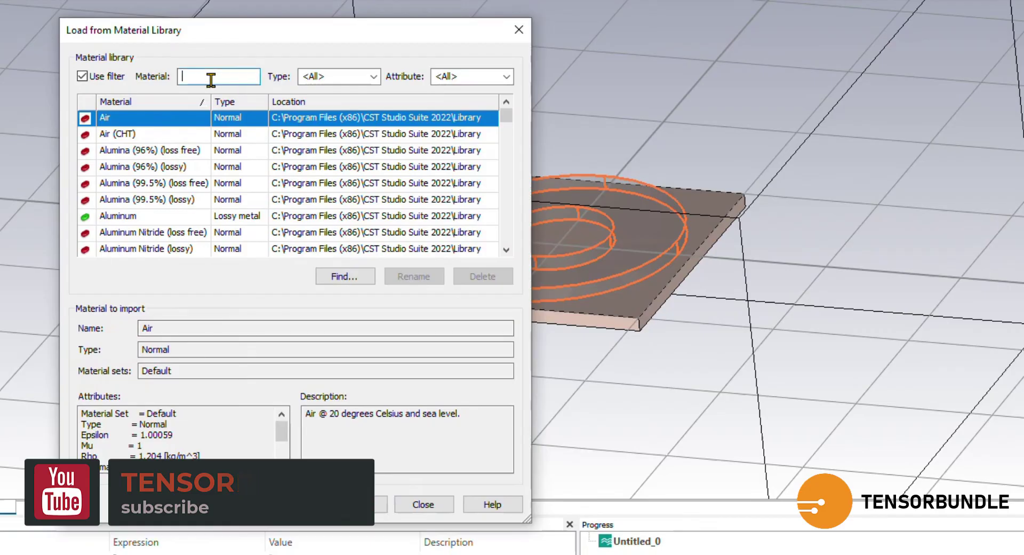
Step: Assign Copper (annealed) to the ring and define orad = 0.9, irad = 0.7 and Mt
{"action": "left_click", "coordinate": [211, 79]}
{"action": "type", "text": "copper"}
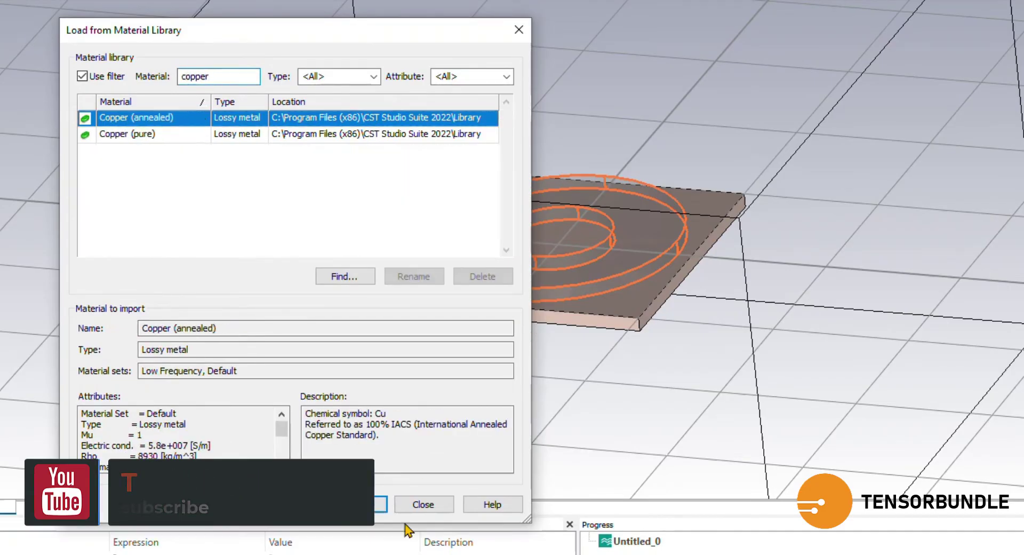
{"action": "left_click", "coordinate": [381, 506]}
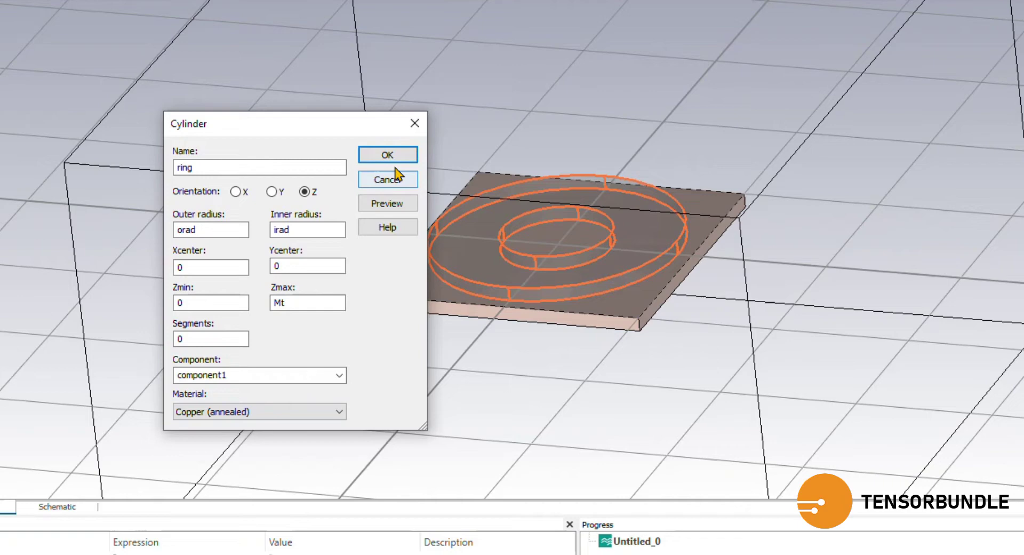
{"action": "left_click", "coordinate": [392, 157]}
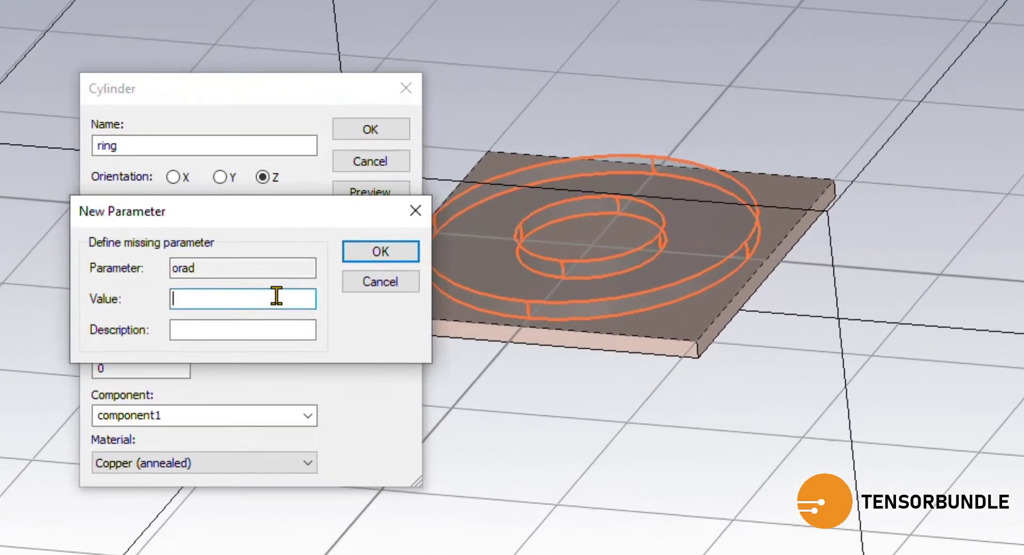
{"action": "type", "text": "0.9"}
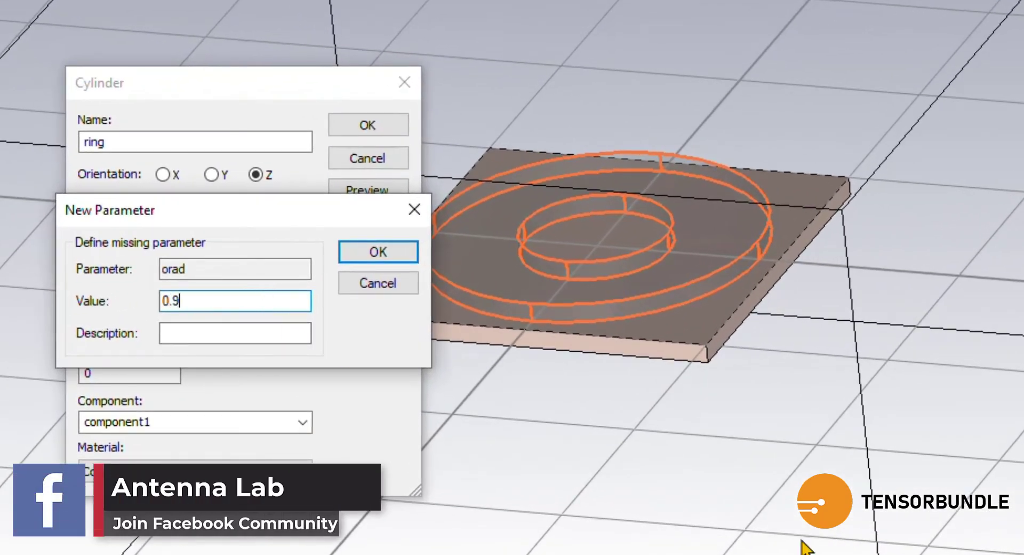
{"action": "left_click", "coordinate": [380, 251]}
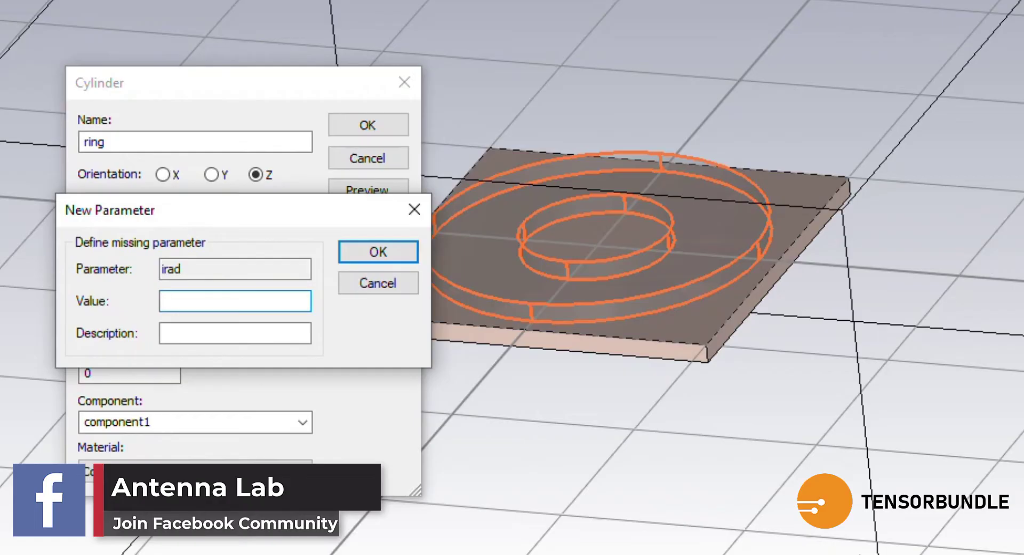
{"action": "left_click", "coordinate": [375, 253]}
{"action": "type", "text": "0.05"}
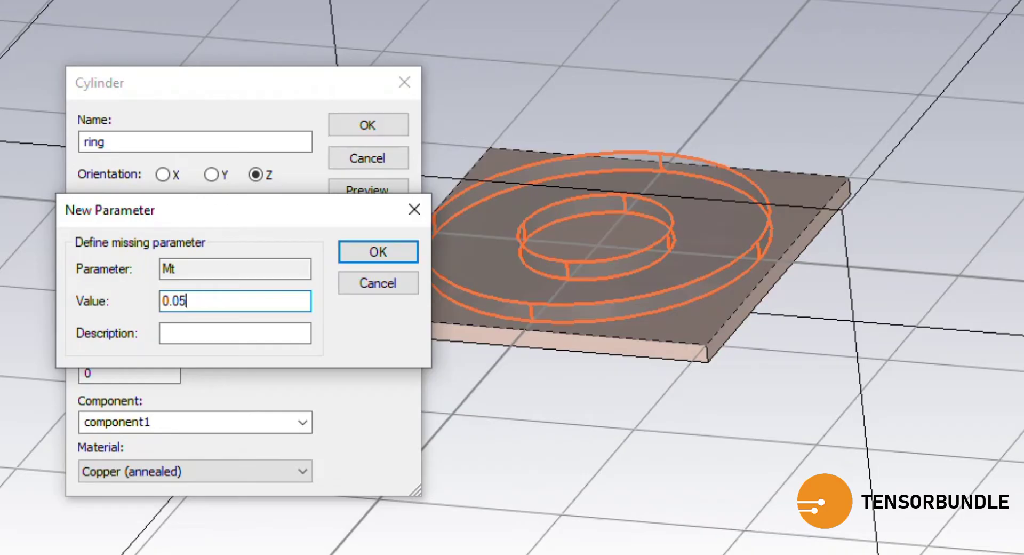
Step: Create the copper ring with Mt = 0.05 and orbit the view around it
{"action": "left_click", "coordinate": [375, 251]}
{"action": "left_click", "coordinate": [376, 129]}
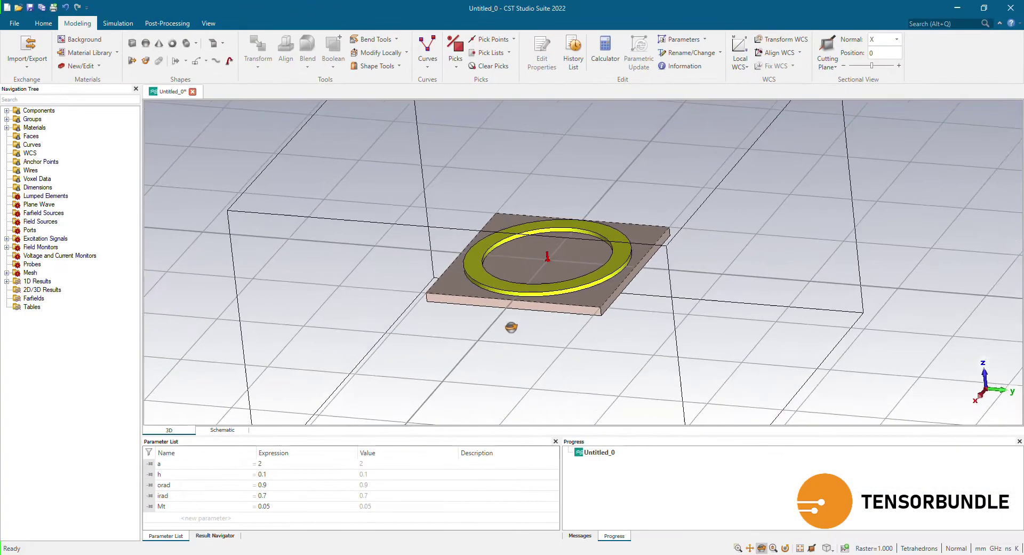
{"action": "left_click_drag", "start_coordinate": [517, 343], "coordinate": [668, 333]}
{"action": "scroll", "coordinate": [631, 319], "scroll_direction": "down", "scroll_amount": 6}
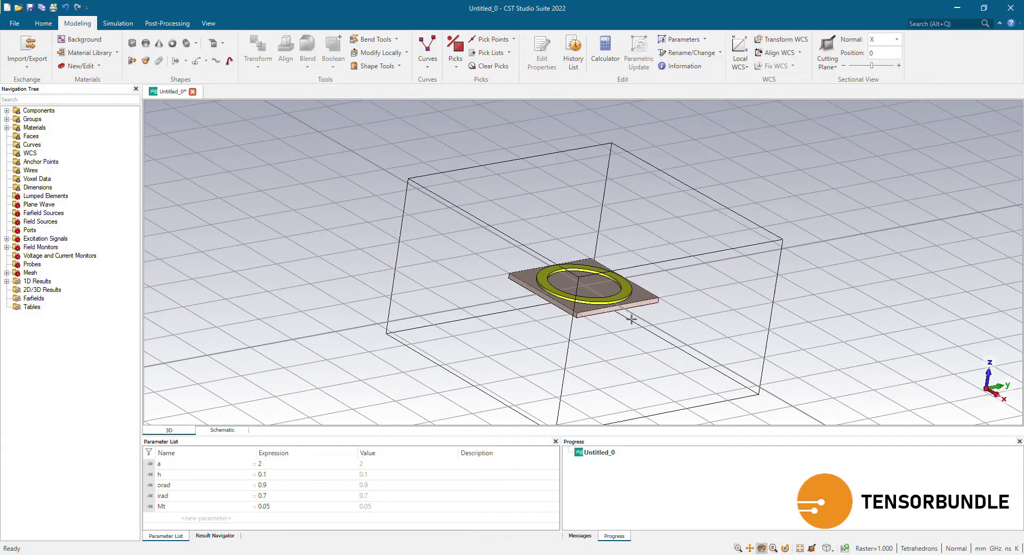
{"action": "left_click_drag", "start_coordinate": [632, 323], "coordinate": [587, 299]}
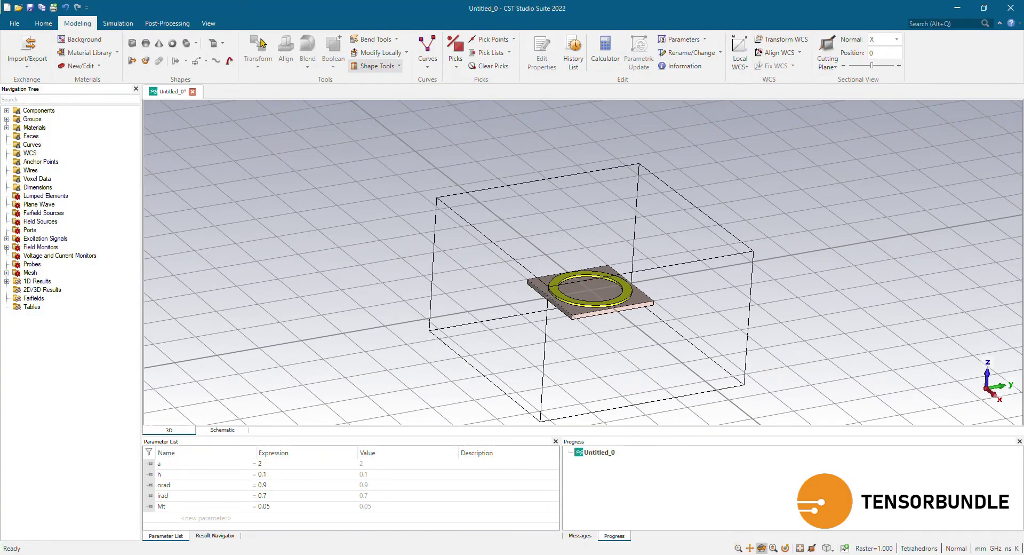
Step: Hide the working-plane grid from the View tab
{"action": "left_click", "coordinate": [208, 23]}
{"action": "left_click", "coordinate": [274, 45]}
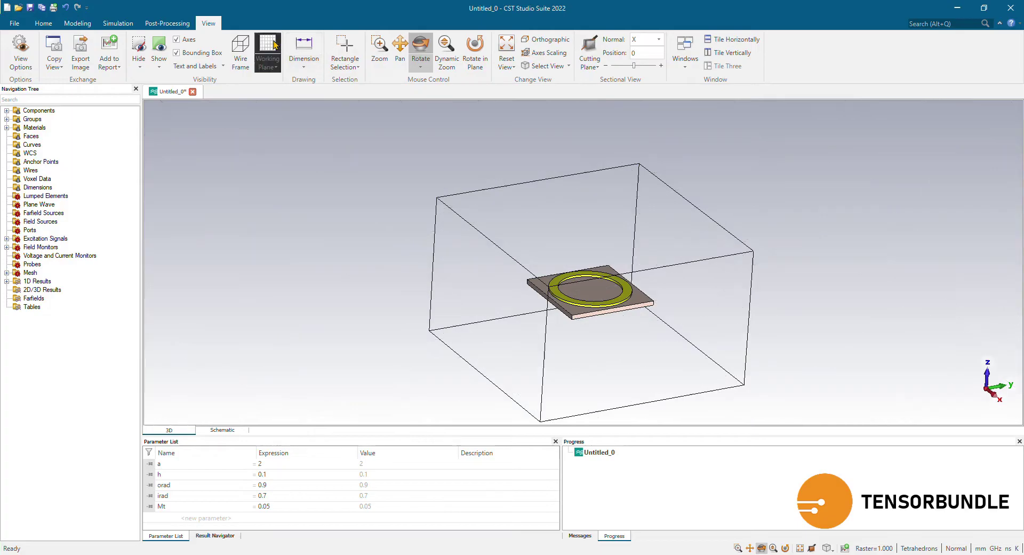
{"action": "scroll", "coordinate": [610, 291], "scroll_direction": "up", "scroll_amount": 1}
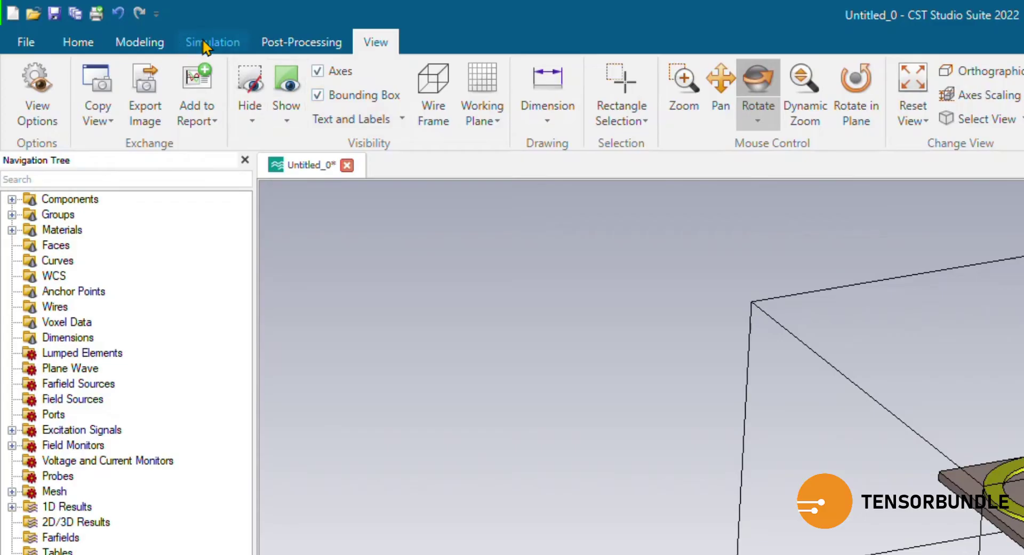
Step: Set the Xmin/Xmax boundaries to electric (Et = 0) and Ymin/Ymax to magnetic (Ht = 0)
{"action": "left_click", "coordinate": [113, 23]}
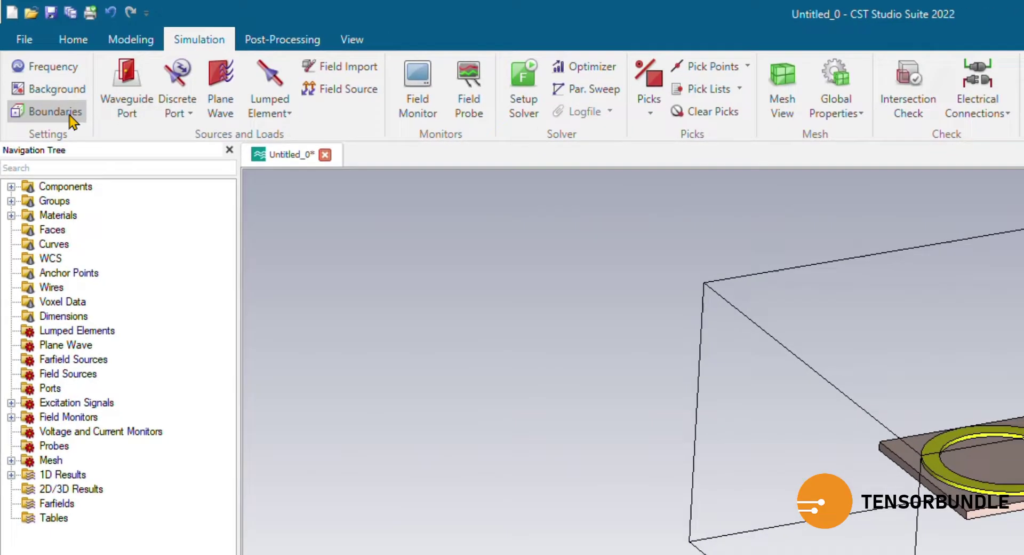
{"action": "left_click", "coordinate": [59, 119]}
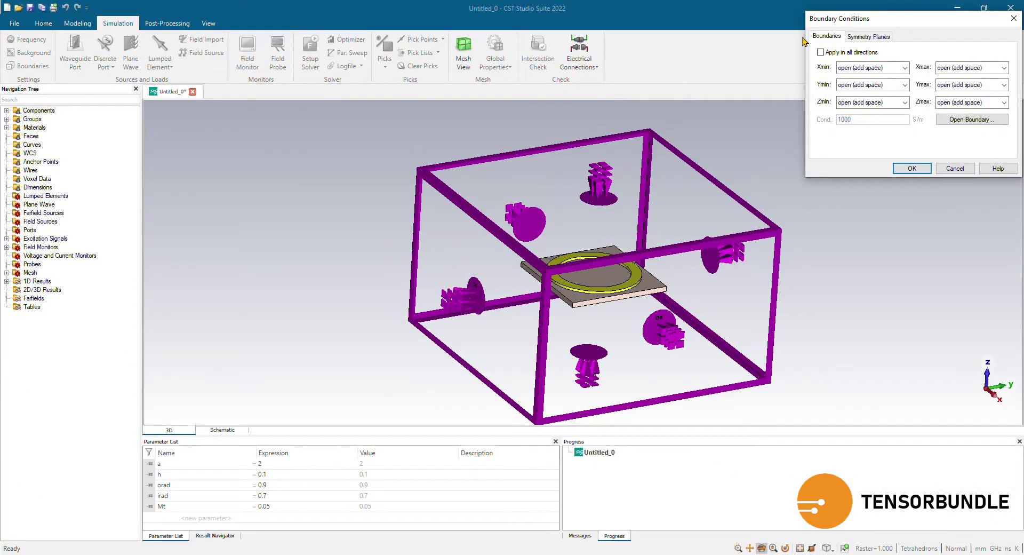
{"action": "left_click_drag", "start_coordinate": [824, 18], "coordinate": [263, 213]}
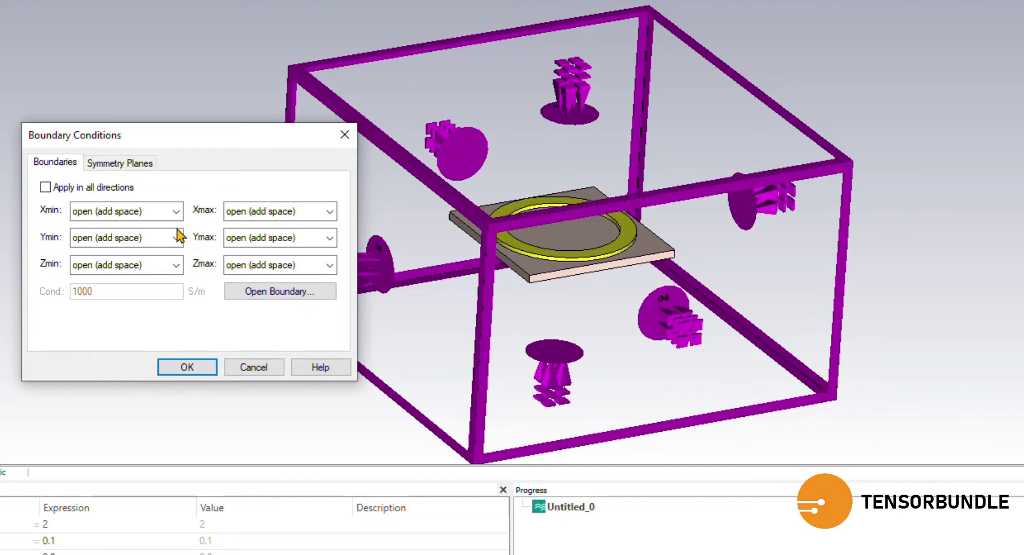
{"action": "left_click", "coordinate": [176, 211]}
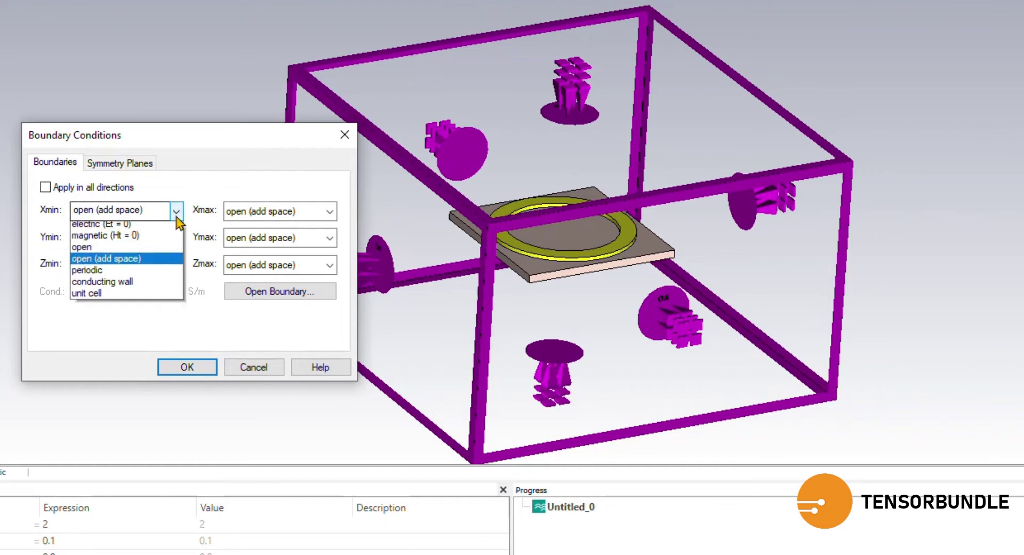
{"action": "left_click", "coordinate": [136, 227]}
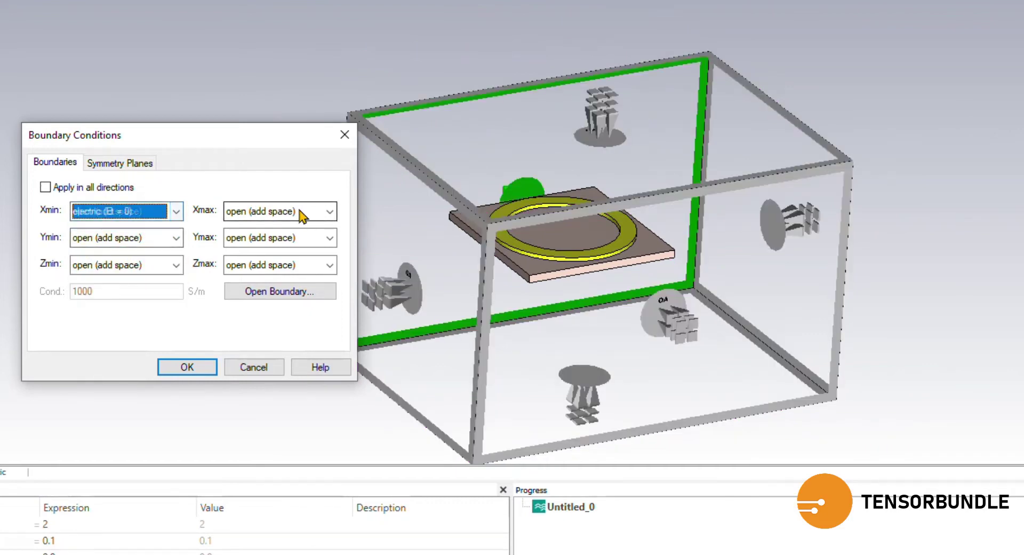
{"action": "left_click", "coordinate": [329, 211]}
{"action": "left_click", "coordinate": [267, 227]}
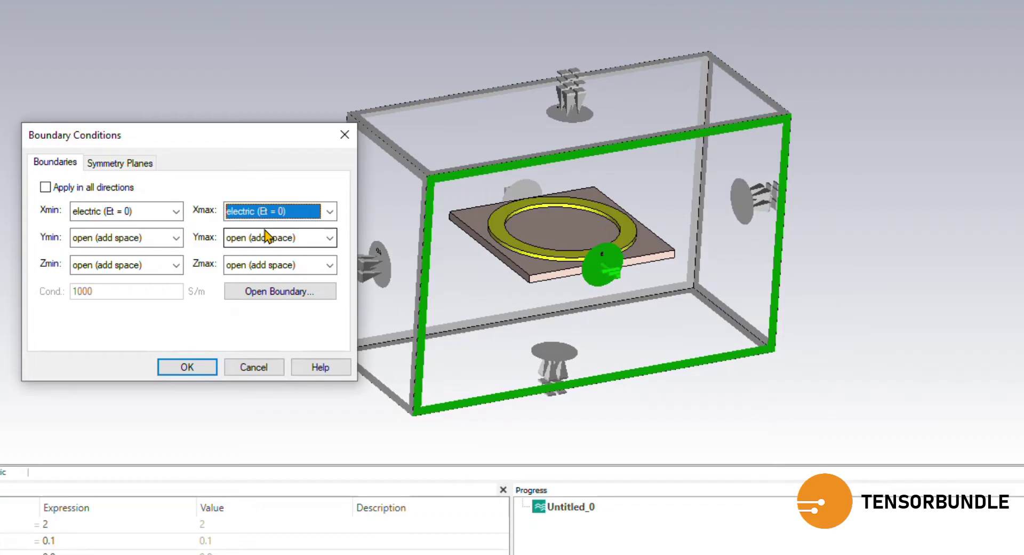
{"action": "left_click", "coordinate": [152, 238]}
{"action": "left_click", "coordinate": [141, 265]}
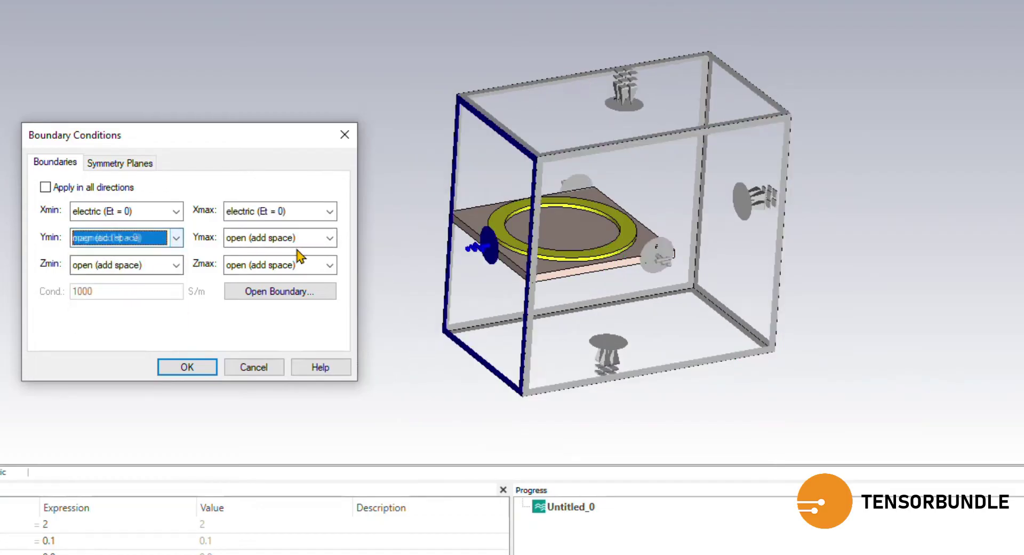
{"action": "left_click", "coordinate": [288, 237]}
{"action": "left_click", "coordinate": [281, 265]}
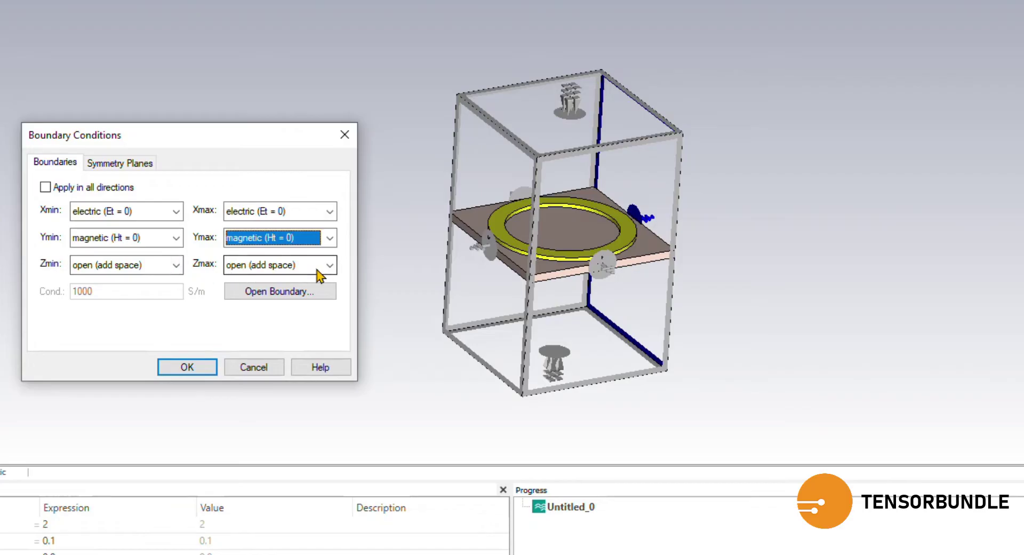
Step: Set the PML open-boundary reference frequency to a user-defined 60, keeping wavelength fraction 4
{"action": "left_click", "coordinate": [304, 297]}
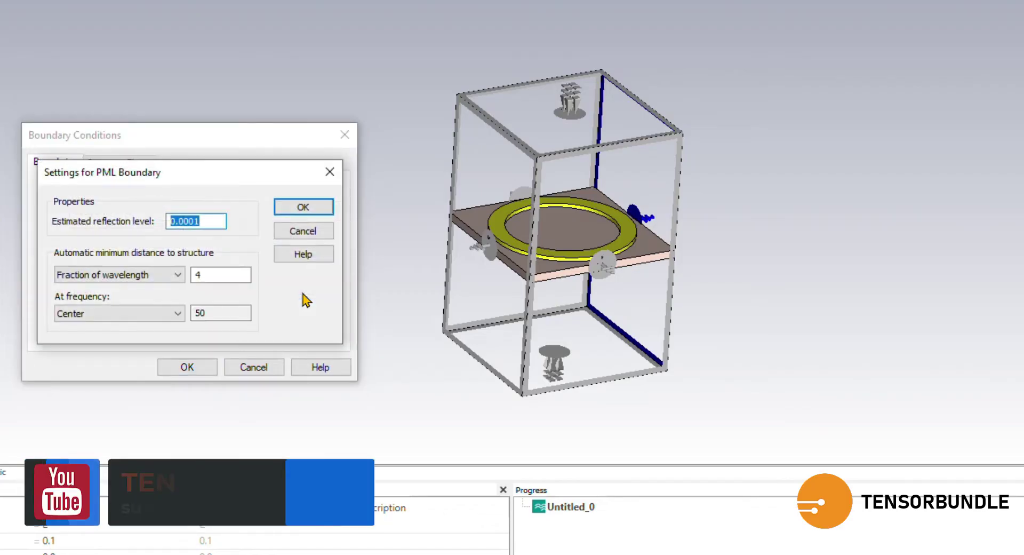
{"action": "left_click", "coordinate": [75, 315]}
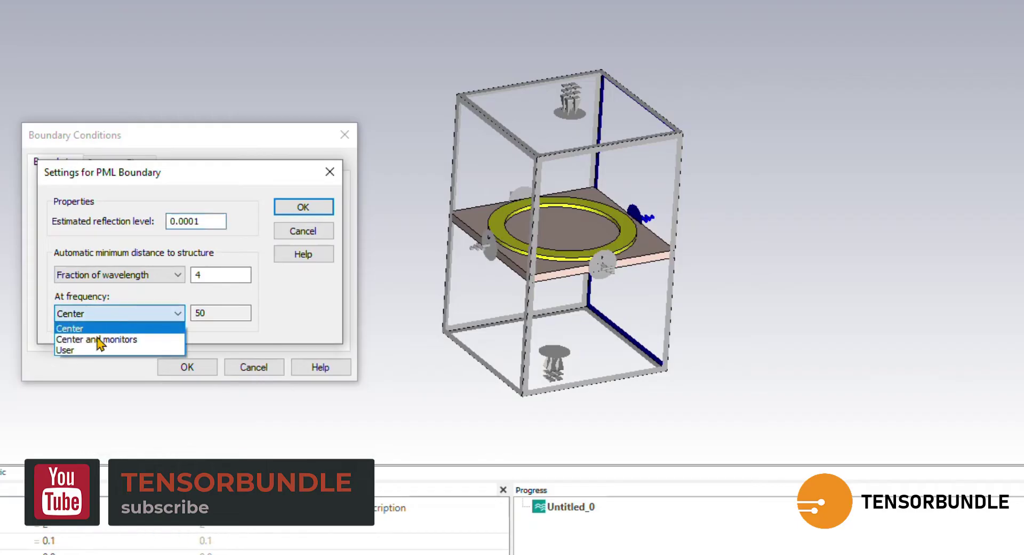
{"action": "left_click", "coordinate": [99, 340]}
{"action": "left_click", "coordinate": [120, 314]}
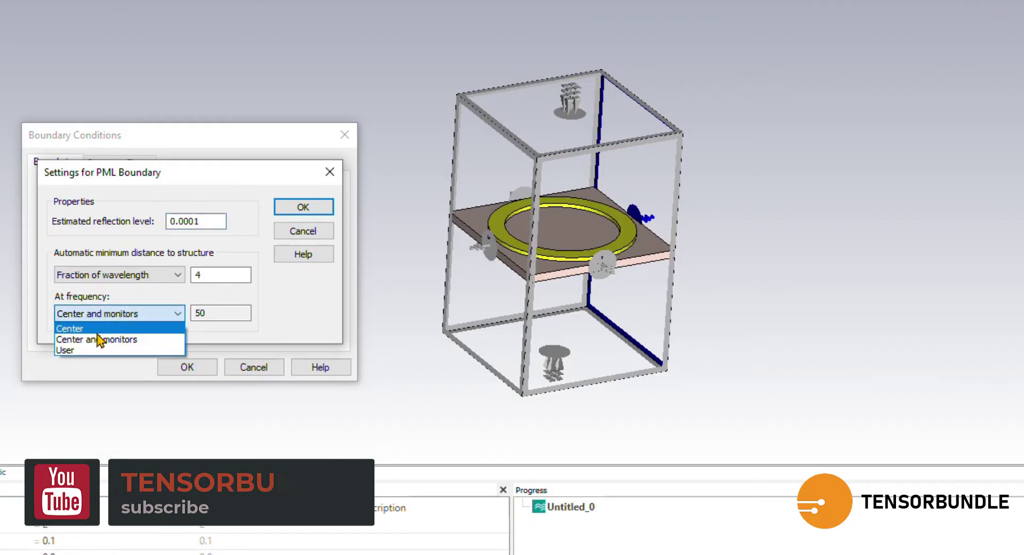
{"action": "left_click", "coordinate": [82, 351]}
{"action": "double_click", "coordinate": [216, 312]}
{"action": "type", "text": "60"}
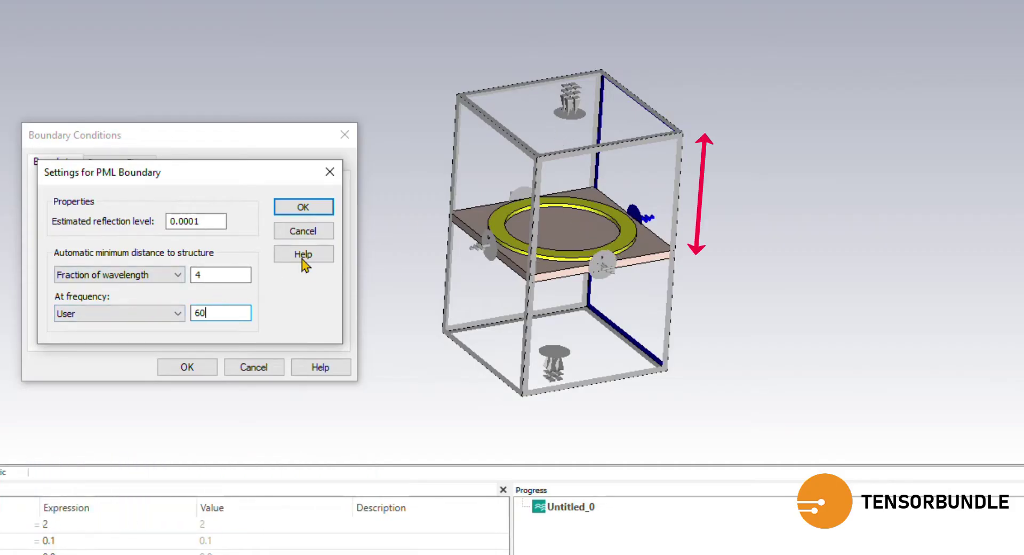
{"action": "left_click_drag", "start_coordinate": [211, 277], "coordinate": [186, 275]}
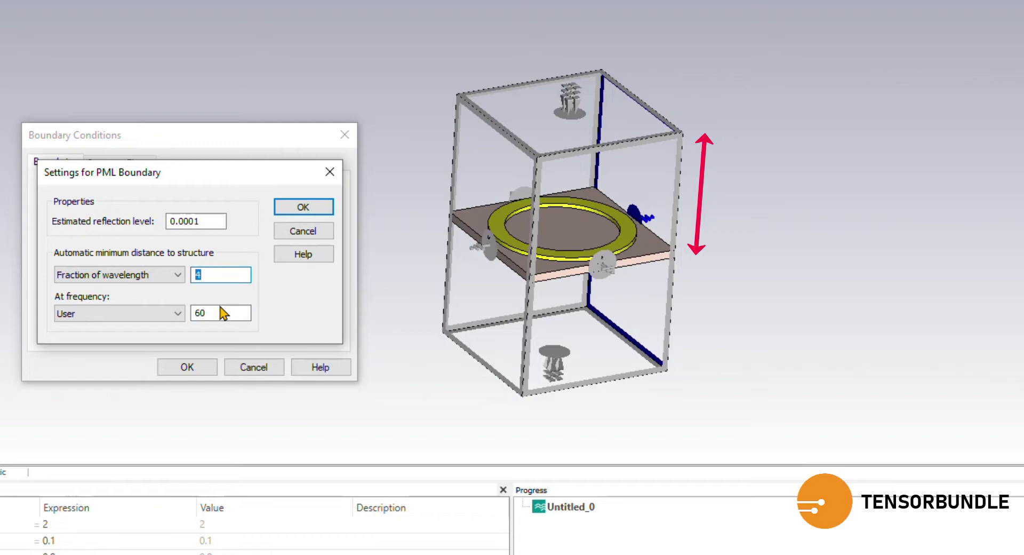
{"action": "left_click_drag", "start_coordinate": [206, 313], "coordinate": [191, 312]}
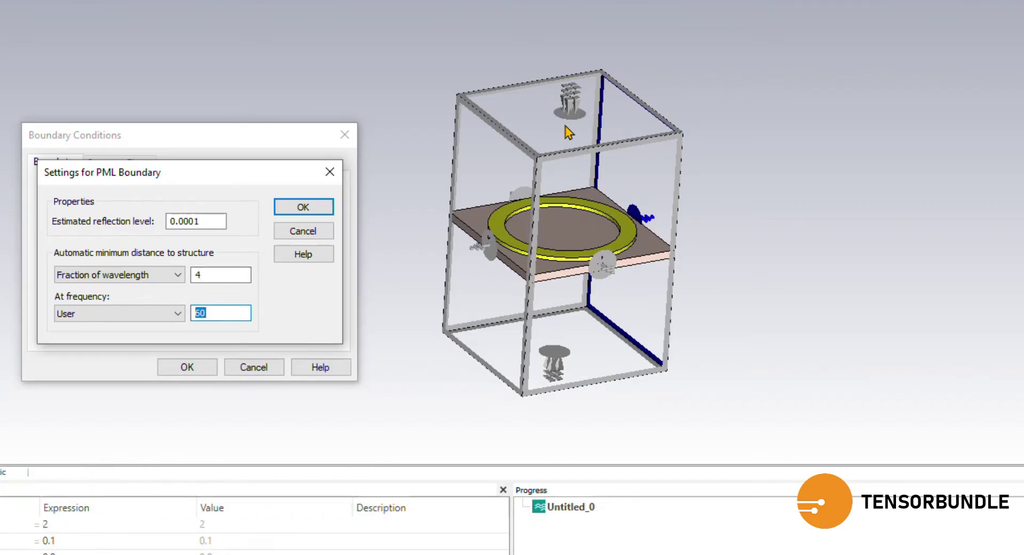
{"action": "type", "text": "60"}
{"action": "left_click", "coordinate": [206, 275]}
Step: Confirm the PML settings, apply the boundary conditions and orbit to check the unit cell
{"action": "left_click", "coordinate": [303, 206]}
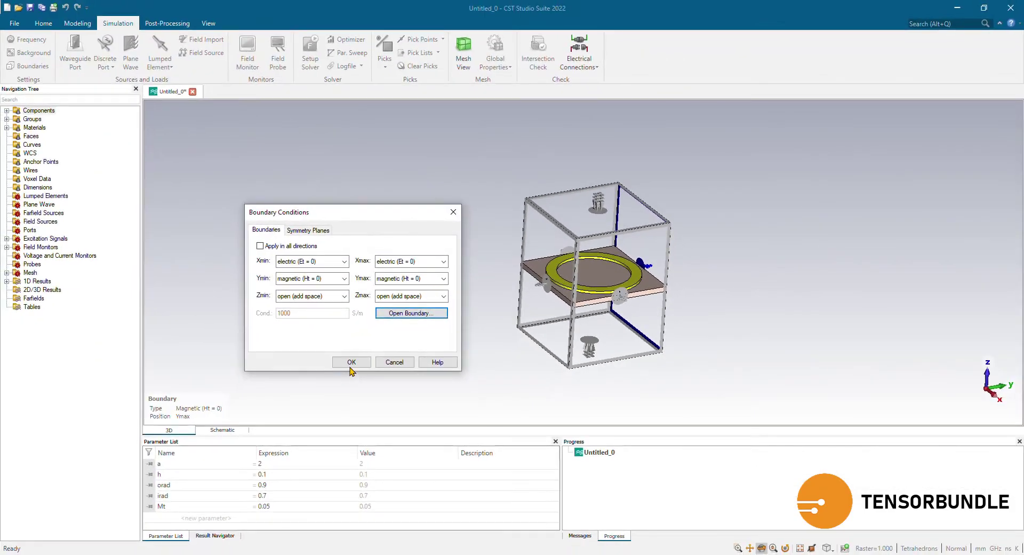
{"action": "left_click", "coordinate": [188, 370]}
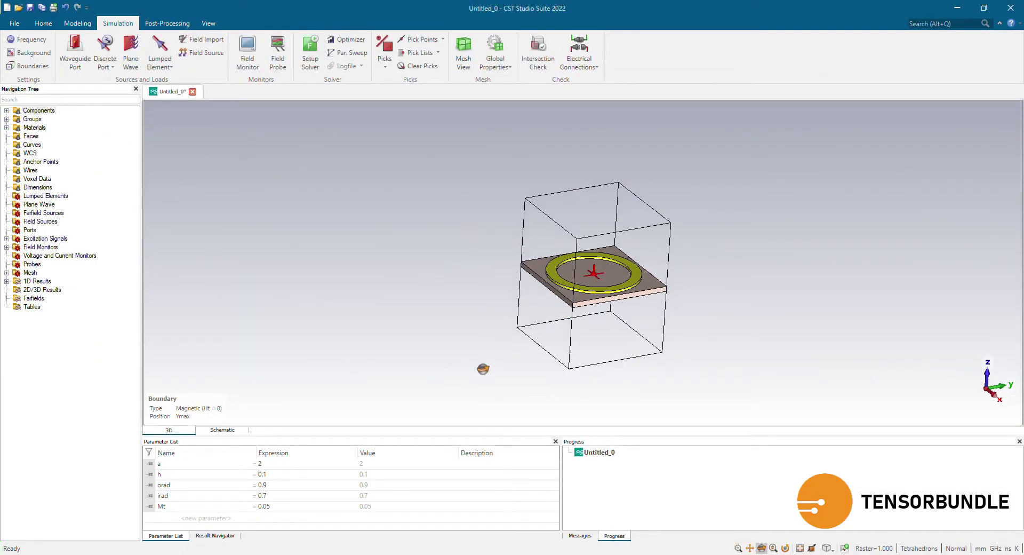
{"action": "left_click_drag", "start_coordinate": [483, 369], "coordinate": [607, 355]}
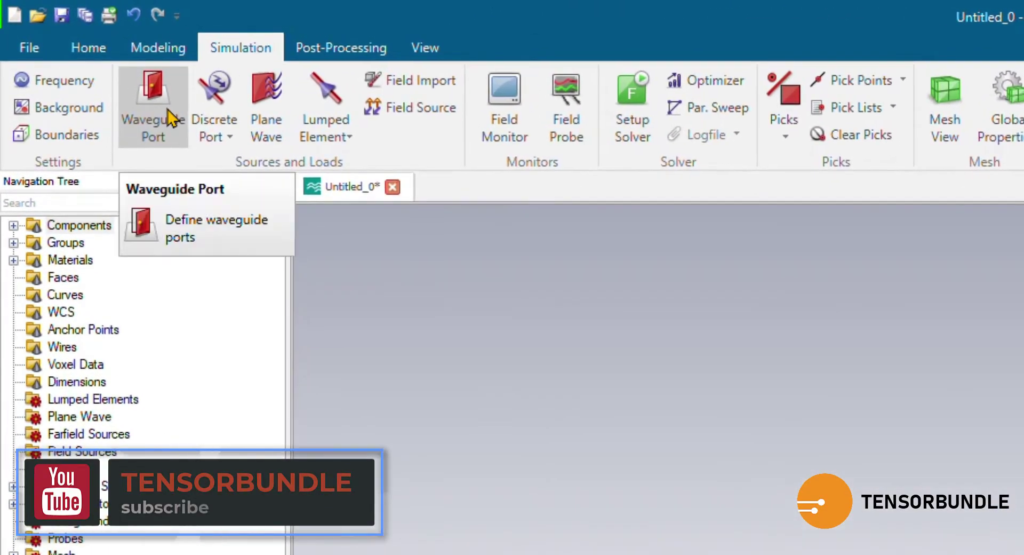
Step: Add Z-normal waveguide ports: port1 on the top face facing down, port2 on the bottom face
{"action": "left_click", "coordinate": [84, 57]}
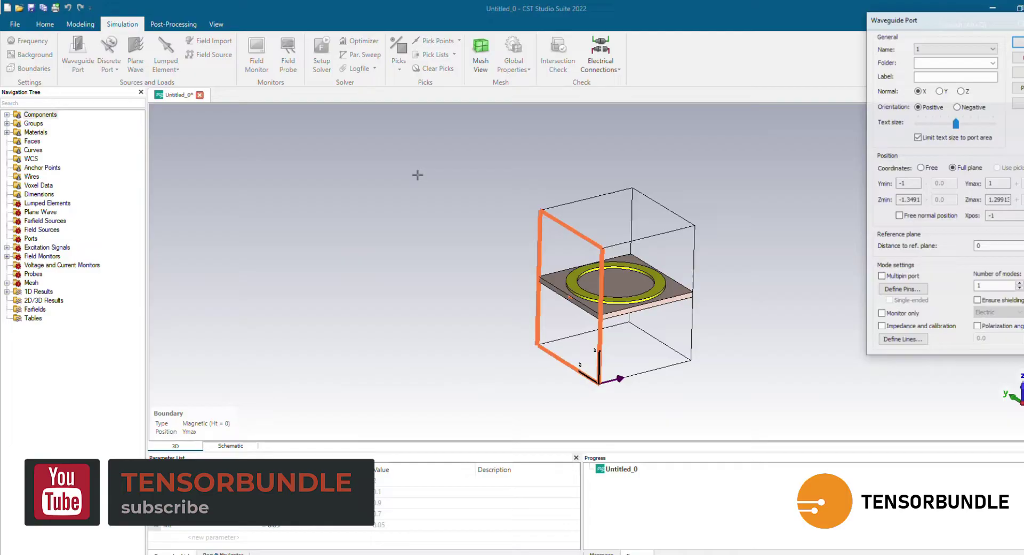
{"action": "left_click_drag", "start_coordinate": [870, 24], "coordinate": [345, 127]}
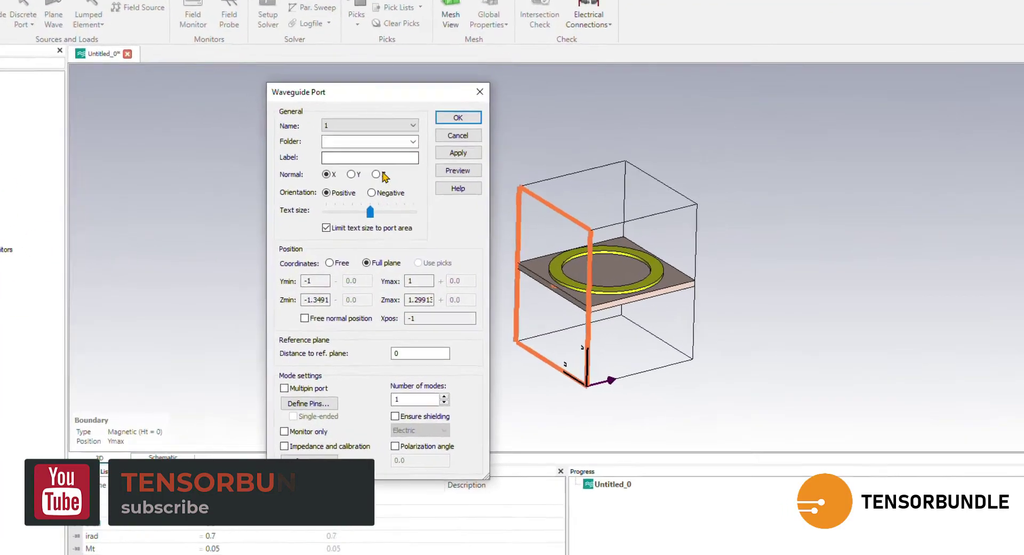
{"action": "left_click", "coordinate": [402, 192]}
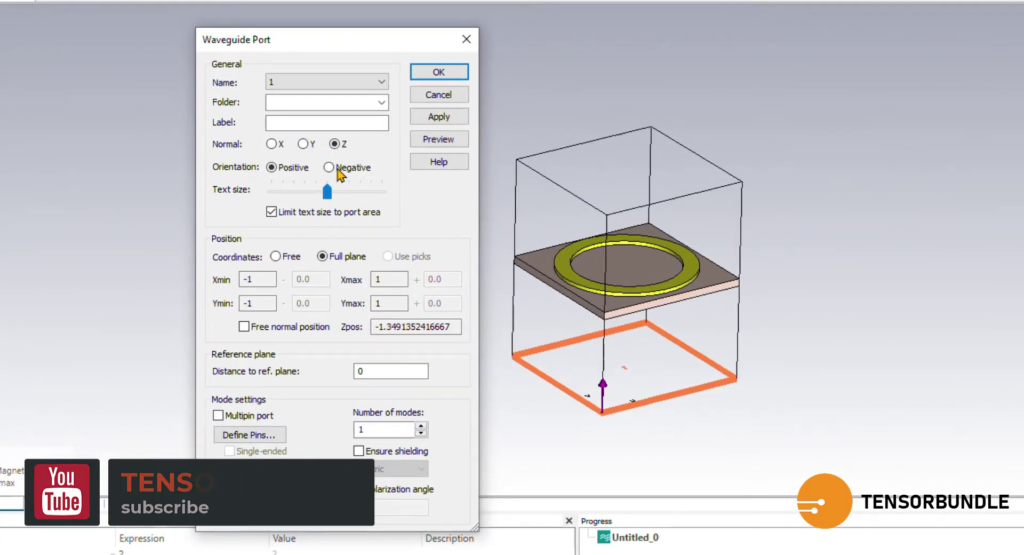
{"action": "left_click", "coordinate": [329, 167]}
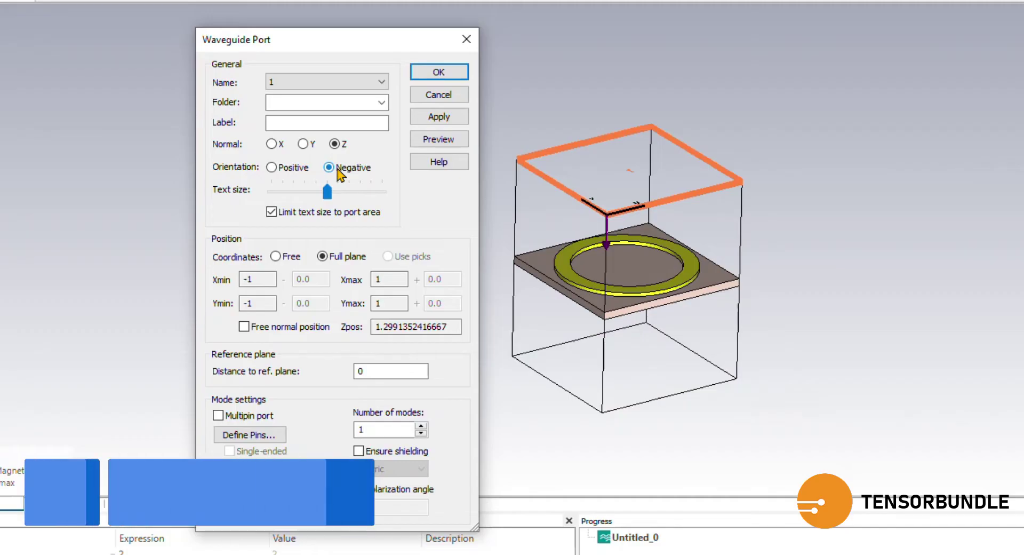
{"action": "left_click", "coordinate": [434, 118]}
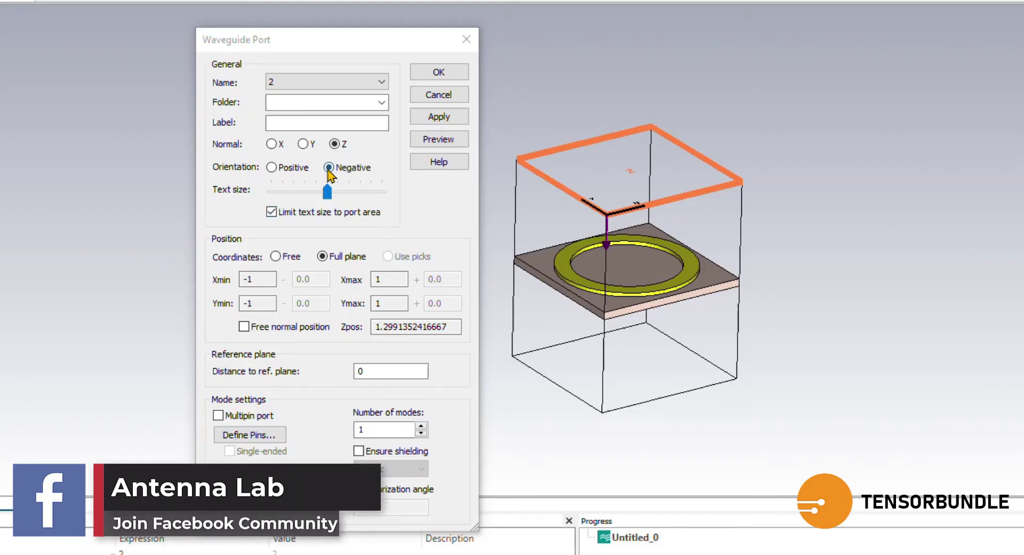
{"action": "left_click", "coordinate": [281, 167]}
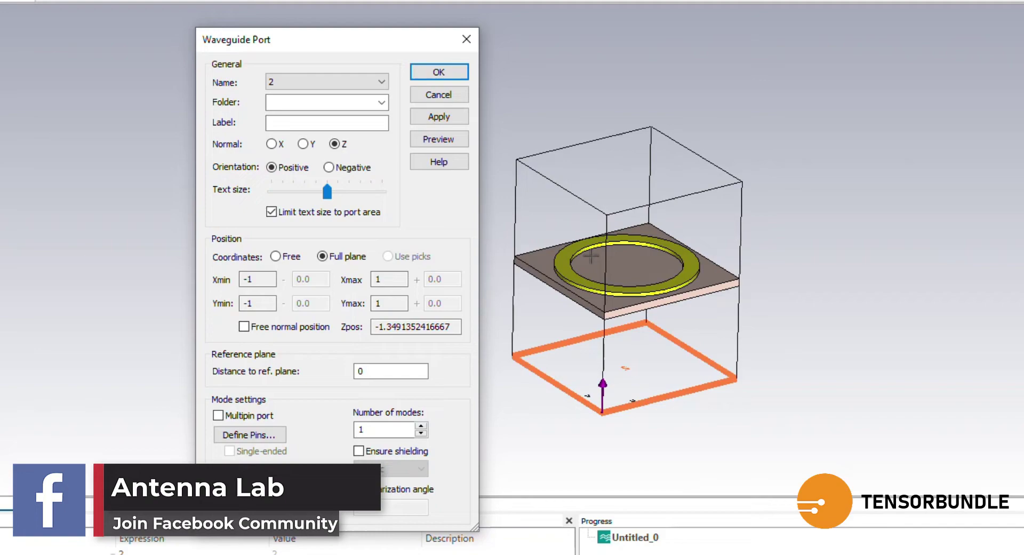
{"action": "left_click", "coordinate": [431, 119]}
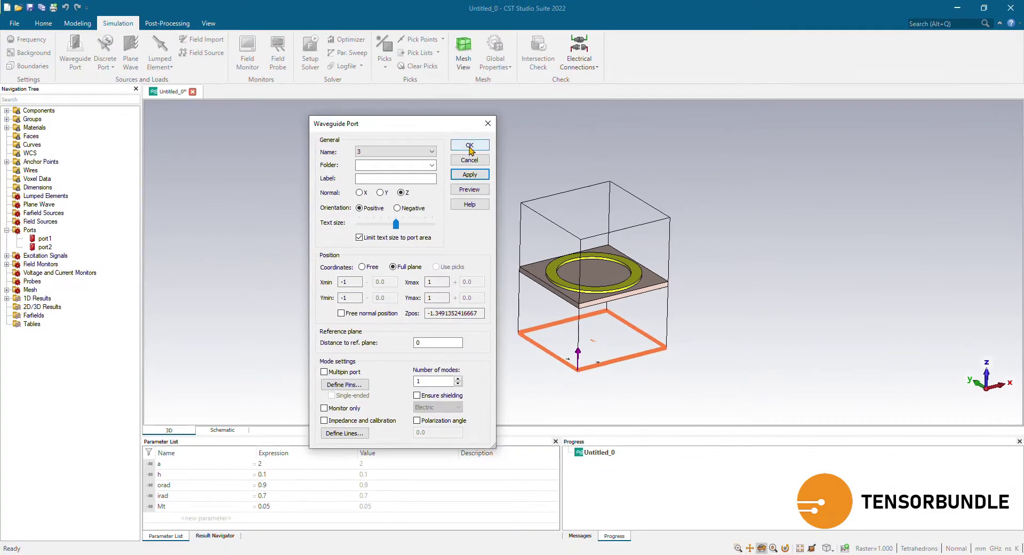
{"action": "left_click", "coordinate": [470, 147]}
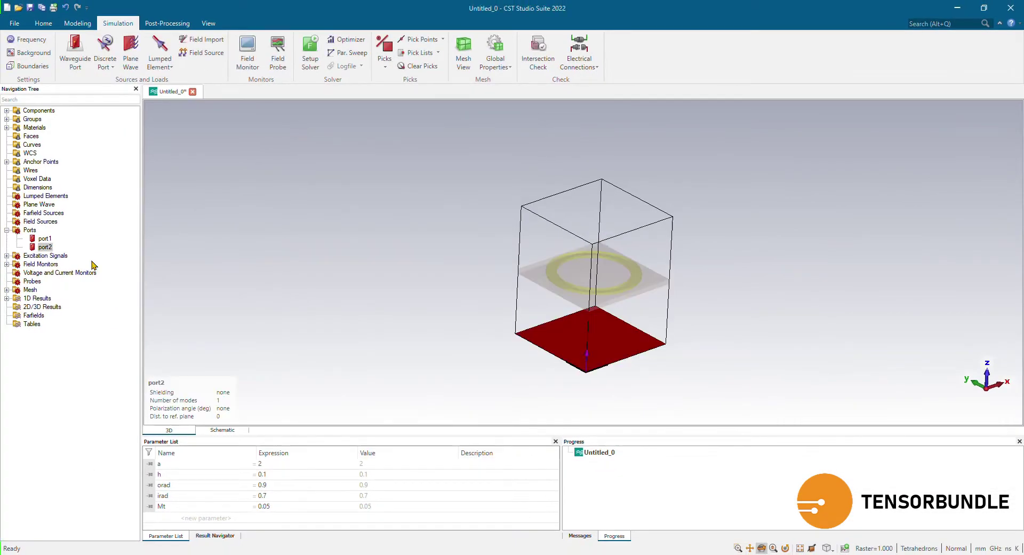
Step: Check where port1 and port2 sit by selecting them in the Navigation Tree
{"action": "left_click", "coordinate": [45, 239]}
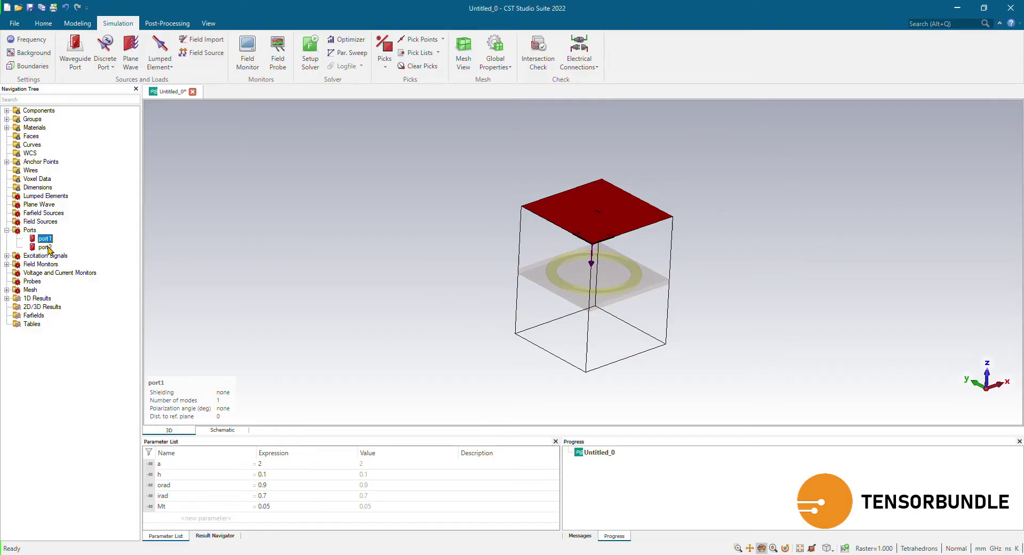
{"action": "left_click", "coordinate": [44, 247]}
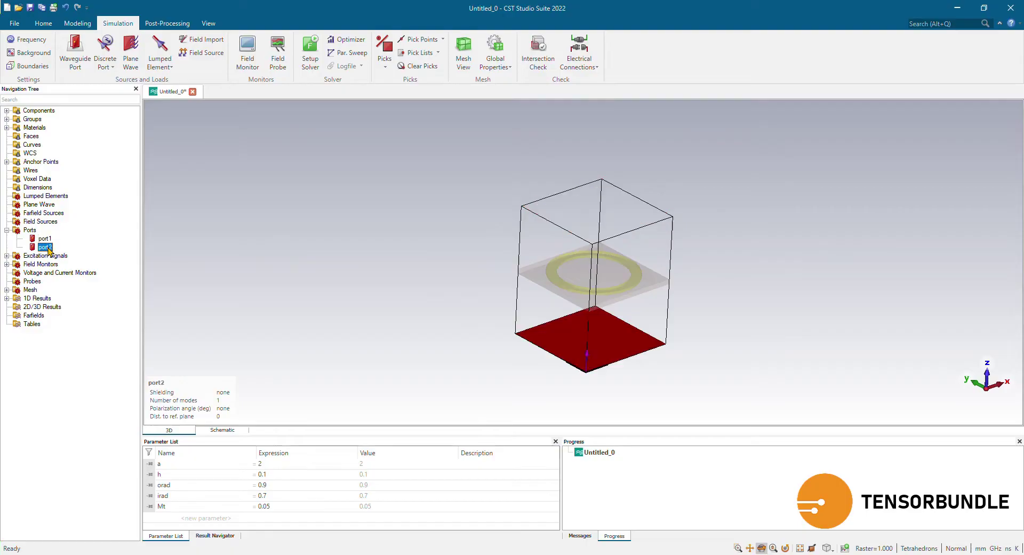
{"action": "left_click", "coordinate": [391, 272]}
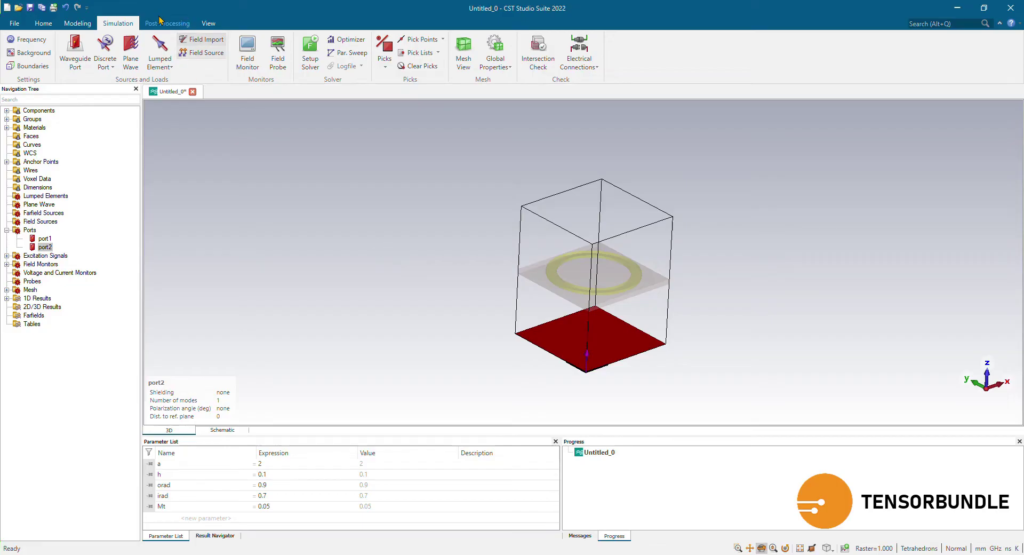
{"action": "left_click", "coordinate": [308, 45]}
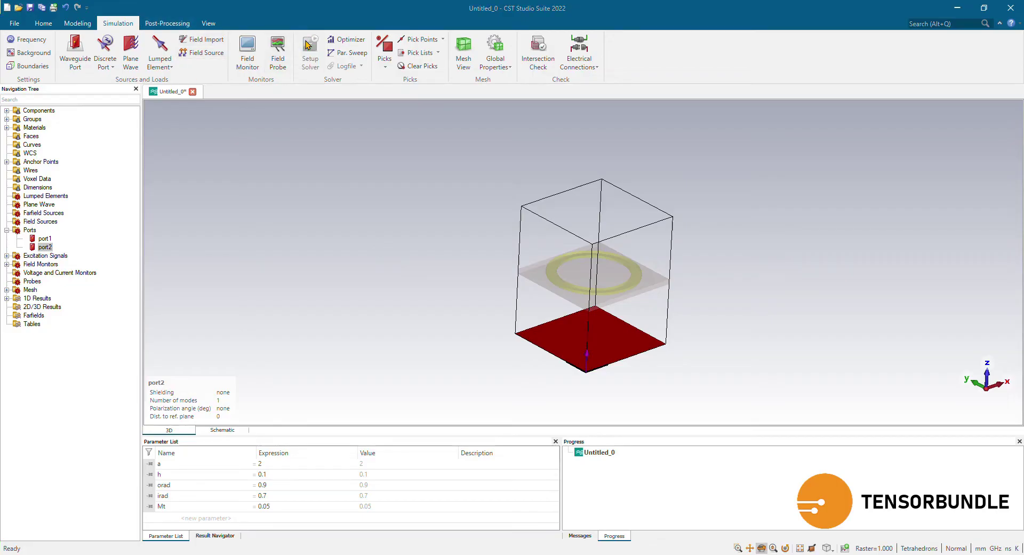
Step: Run the frequency-domain solver with its default parameters
{"action": "left_click_drag", "start_coordinate": [548, 137], "coordinate": [396, 131]}
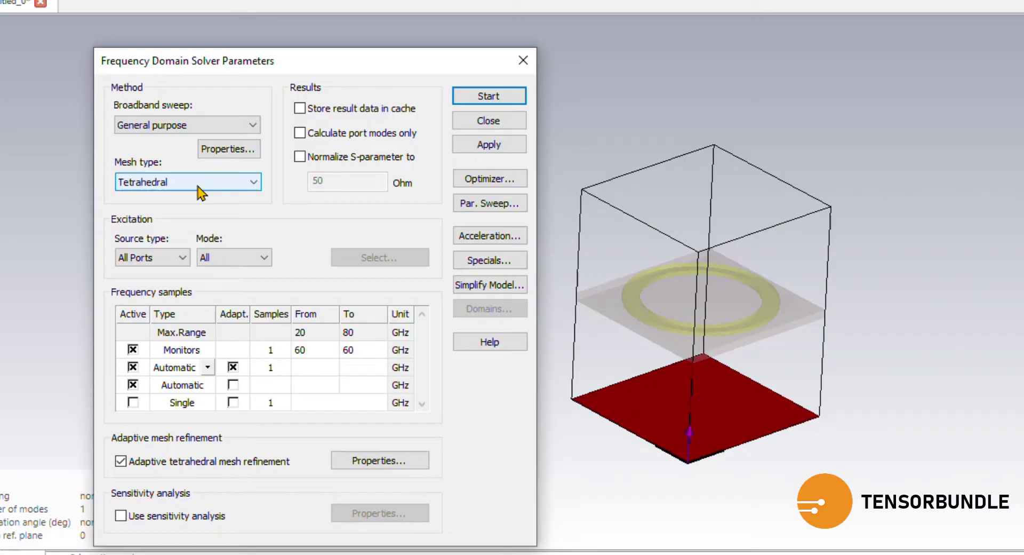
{"action": "left_click", "coordinate": [489, 96]}
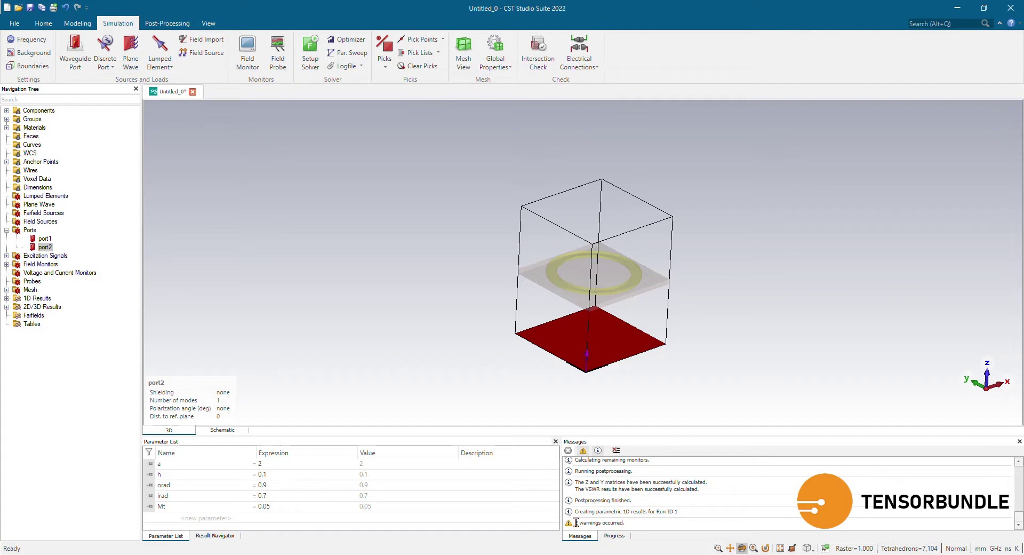
Step: Hide the warnings and plot S-parameter magnitudes from 1D Results > S-Parameters
{"action": "left_click", "coordinate": [583, 452]}
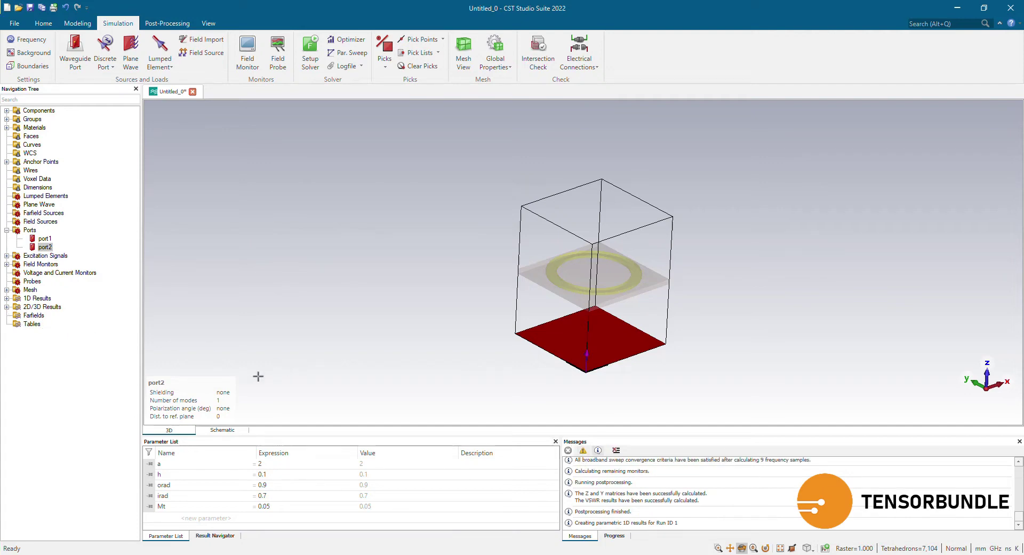
{"action": "left_click", "coordinate": [6, 298]}
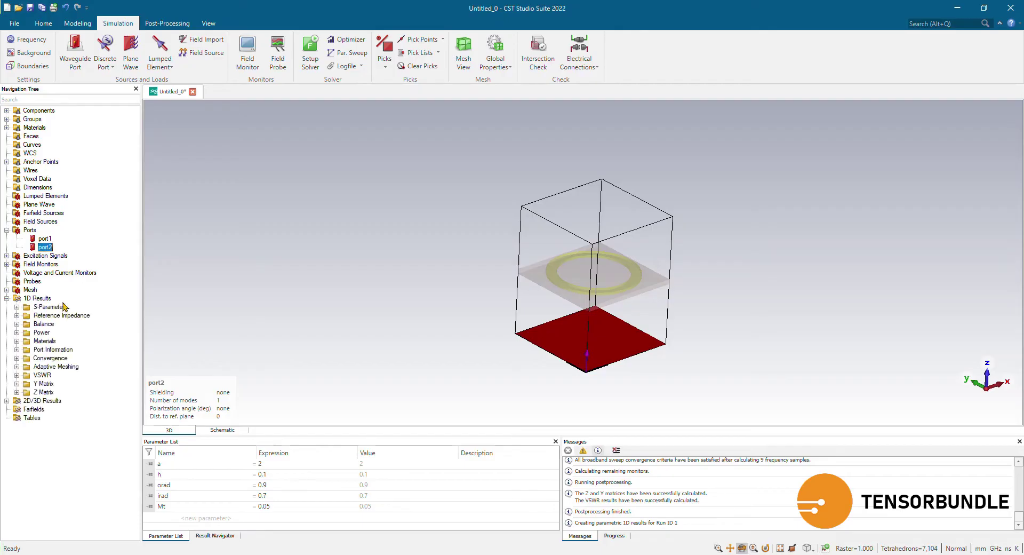
{"action": "left_click", "coordinate": [17, 307]}
{"action": "left_click", "coordinate": [57, 308]}
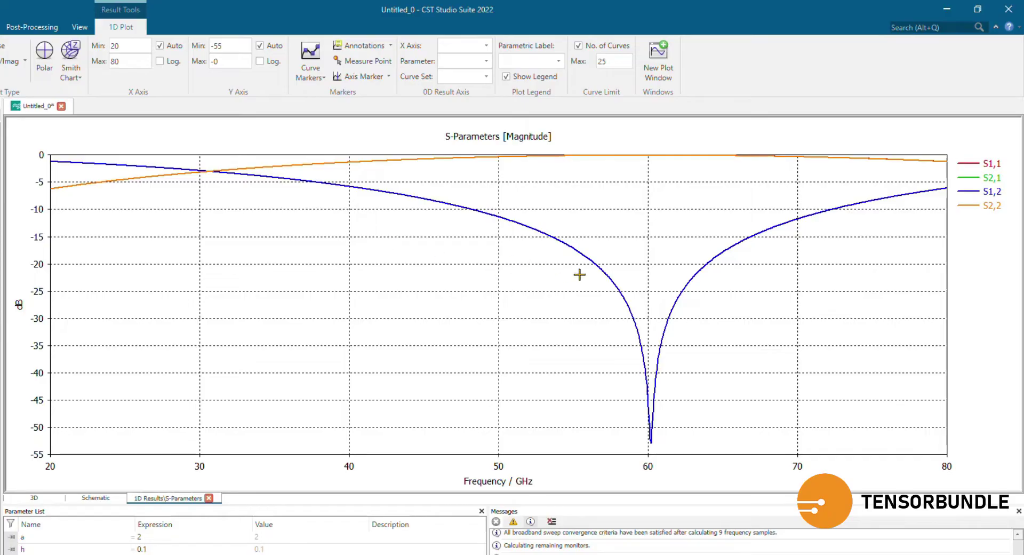
Step: Place an axis marker at the 60.289 GHz dip (about -48.89 dB) and lower its readout box
{"action": "right_click", "coordinate": [328, 215]}
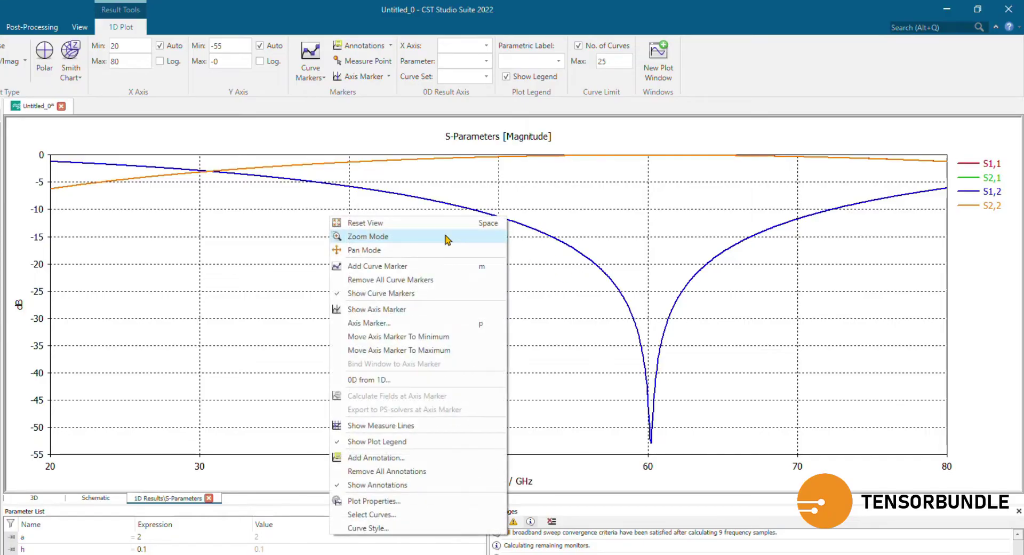
{"action": "left_click", "coordinate": [418, 313]}
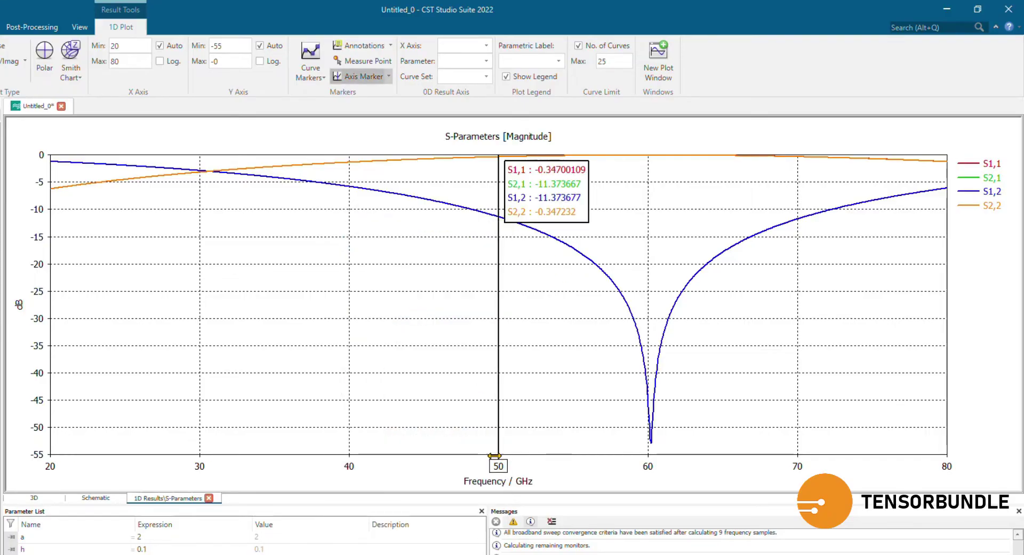
{"action": "left_click_drag", "start_coordinate": [648, 465], "coordinate": [651, 465]}
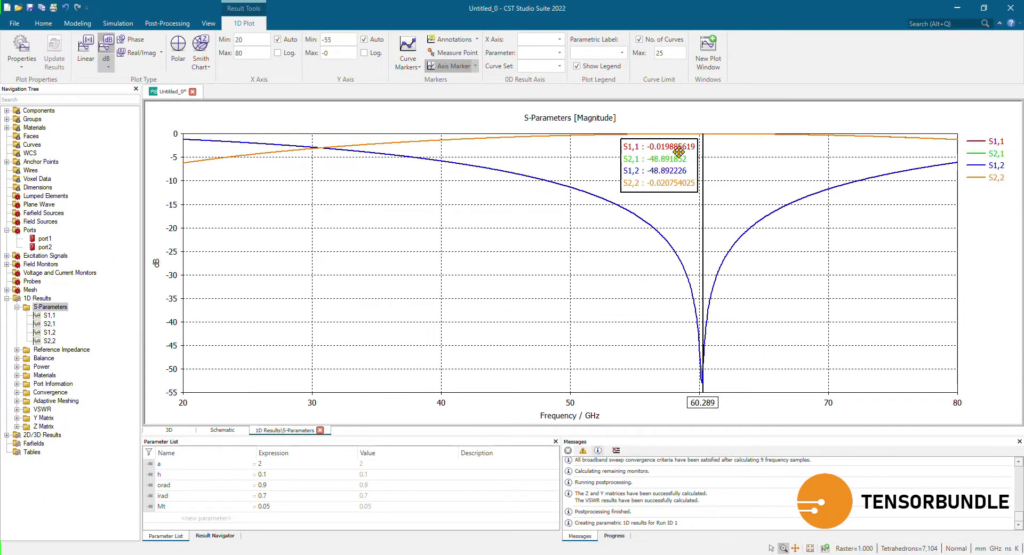
{"action": "left_click_drag", "start_coordinate": [678, 152], "coordinate": [601, 260]}
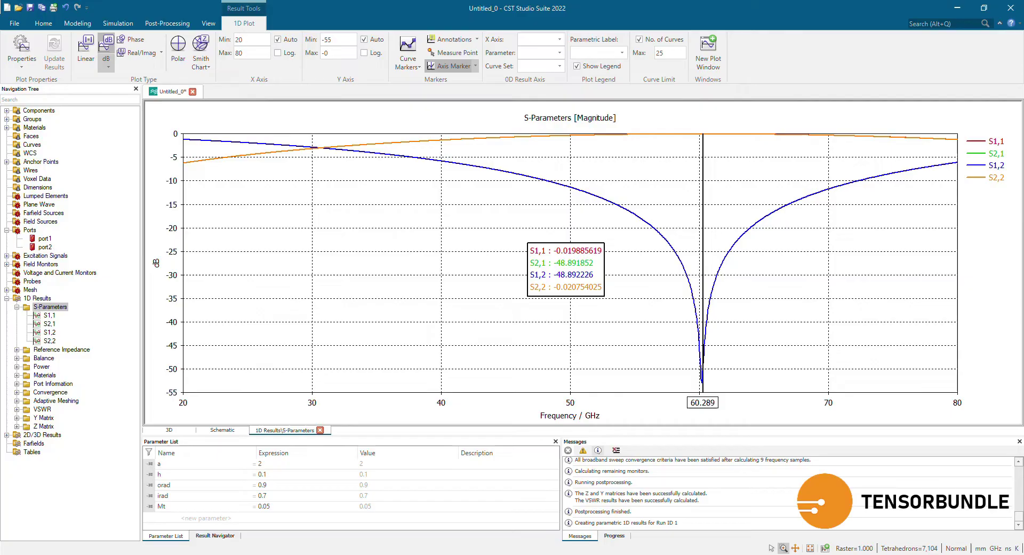
Step: View and rotate the component1 unit cell in 3D, then return to the S-Parameters plot
{"action": "double_click", "coordinate": [28, 112]}
{"action": "left_click", "coordinate": [48, 119]}
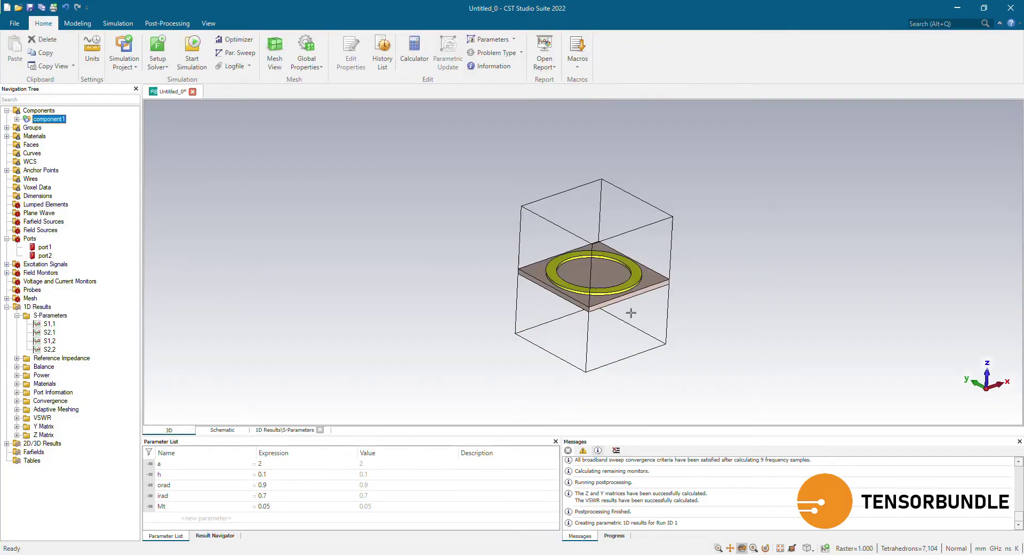
{"action": "left_click_drag", "start_coordinate": [631, 313], "coordinate": [640, 334]}
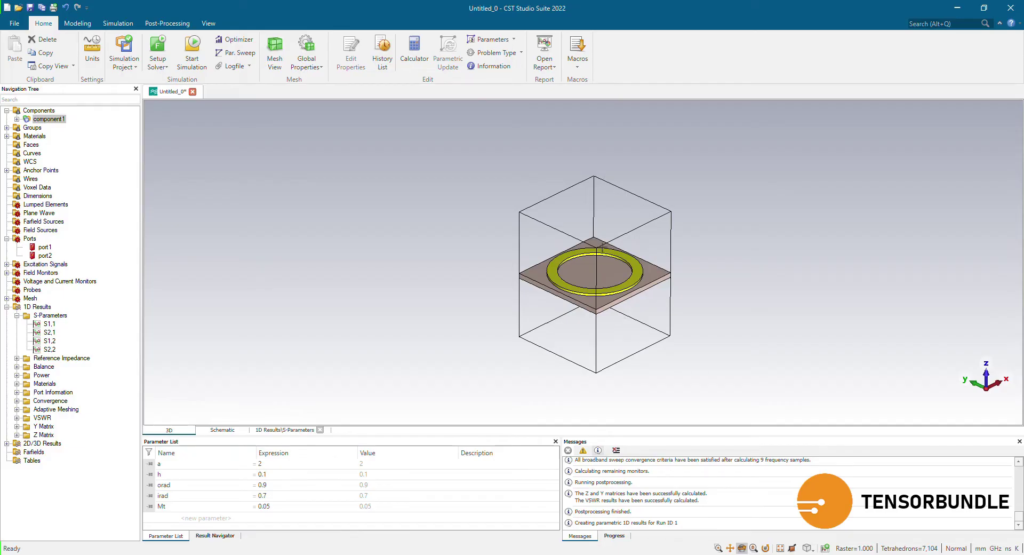
{"action": "mouse_move", "coordinate": [613, 348]}
{"action": "left_mouse_down"}
{"action": "mouse_move", "coordinate": [614, 317]}
{"action": "mouse_move", "coordinate": [614, 344]}
{"action": "left_mouse_up"}
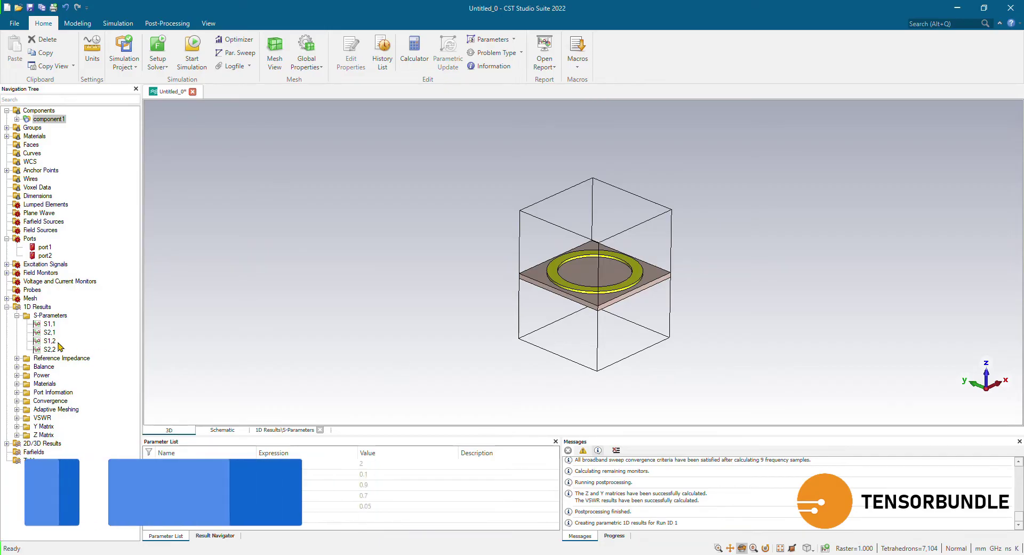
{"action": "left_click", "coordinate": [50, 315]}
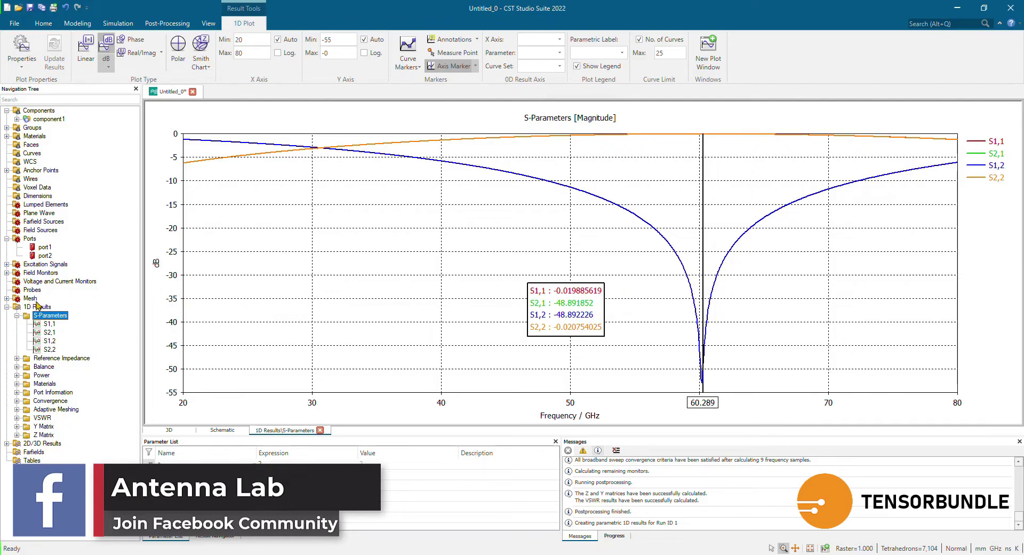
Step: Zoom the 3D unit cell view, then bring back the S-Parameters magnitude plot
{"action": "left_click", "coordinate": [51, 118]}
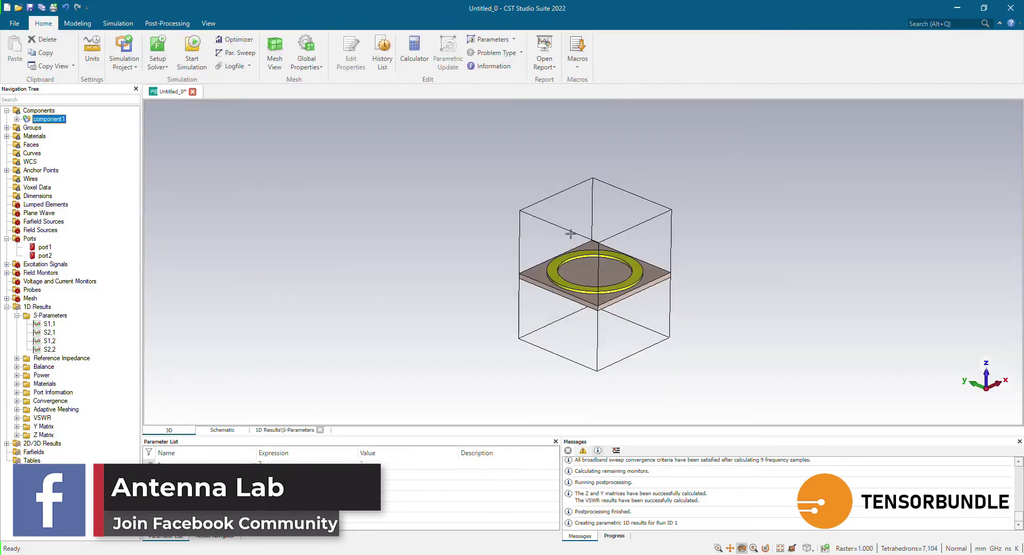
{"action": "scroll", "coordinate": [719, 291], "scroll_direction": "down", "scroll_amount": 1}
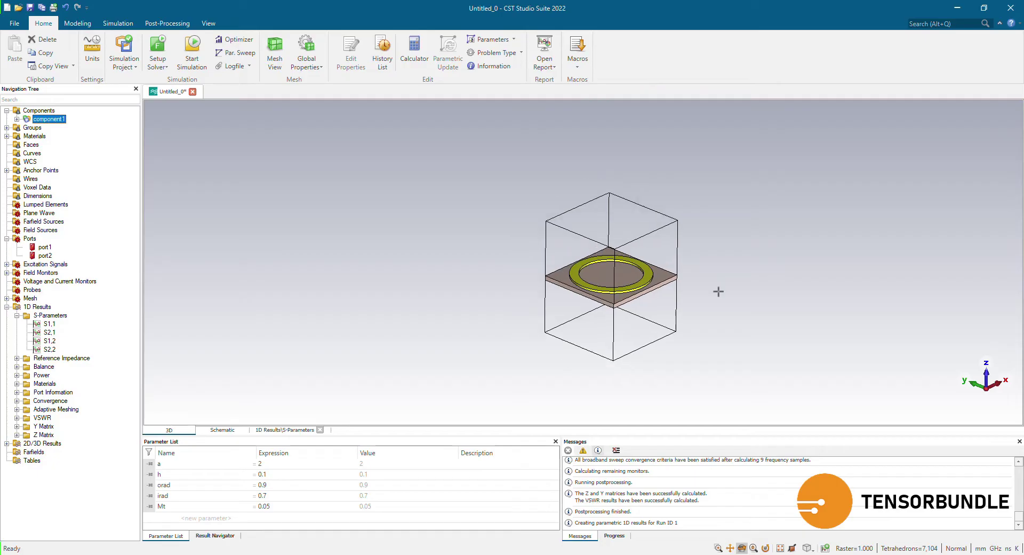
{"action": "scroll", "coordinate": [717, 290], "scroll_direction": "down", "scroll_amount": 2}
{"action": "scroll", "coordinate": [710, 291], "scroll_direction": "up", "scroll_amount": 5}
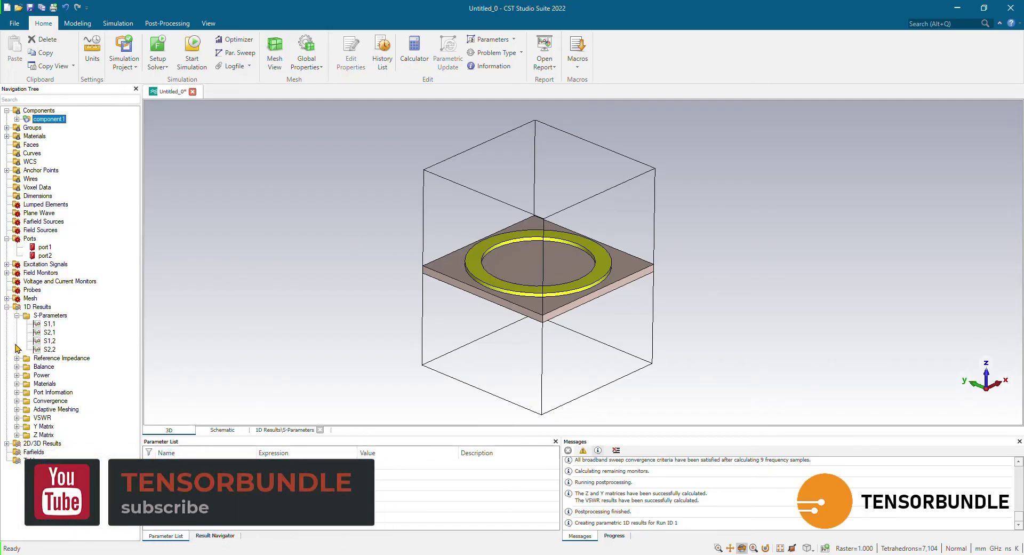
{"action": "left_click", "coordinate": [50, 315]}
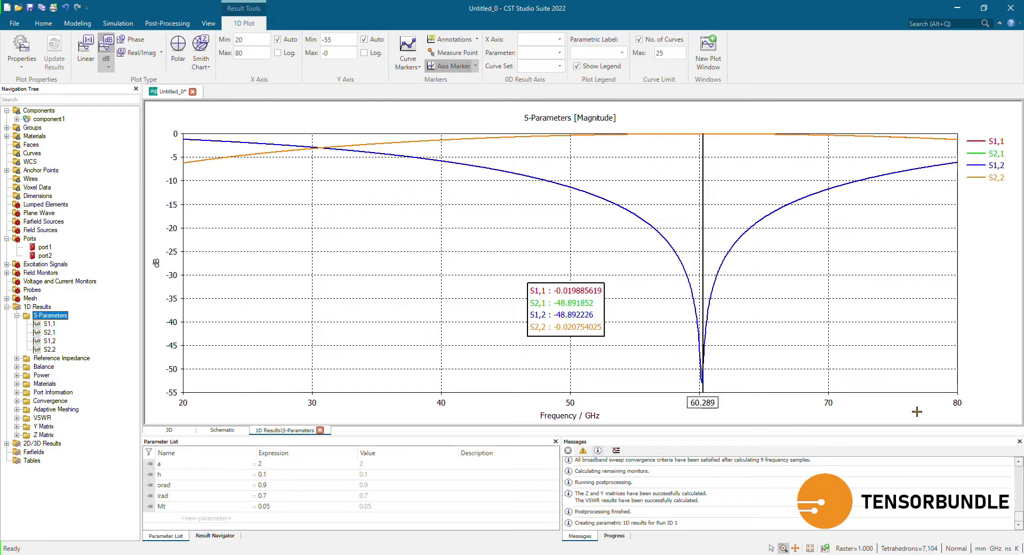
{"action": "left_click", "coordinate": [316, 286]}
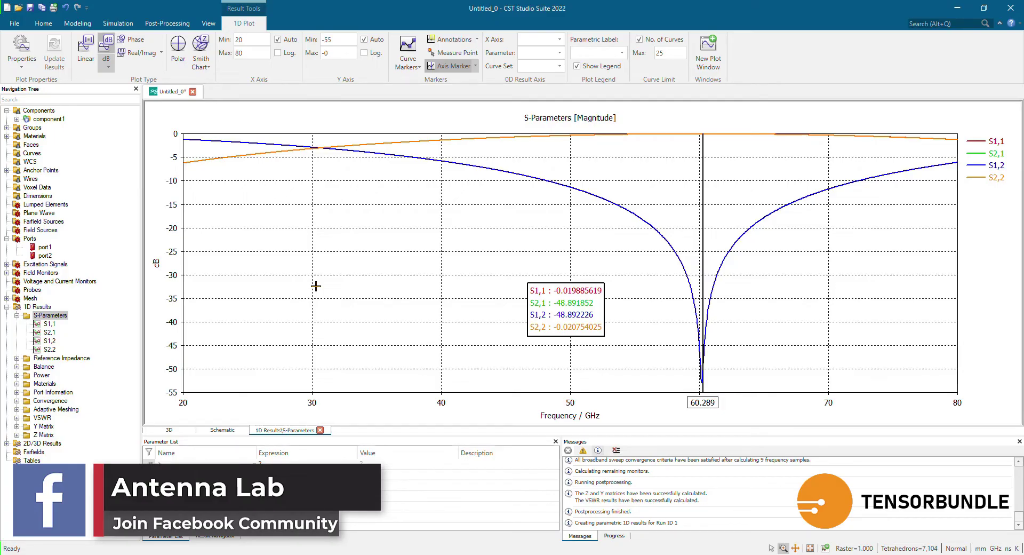
Step: Start a new Periodic Structures > FSS – Full Structure template with the Frequency Domain solver and default units
{"action": "left_click", "coordinate": [15, 23]}
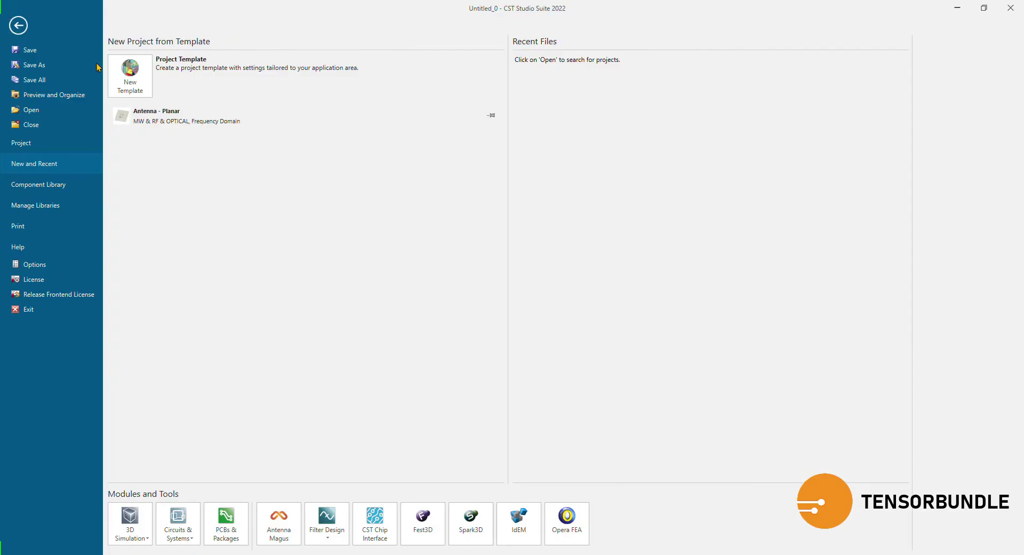
{"action": "left_click", "coordinate": [129, 75]}
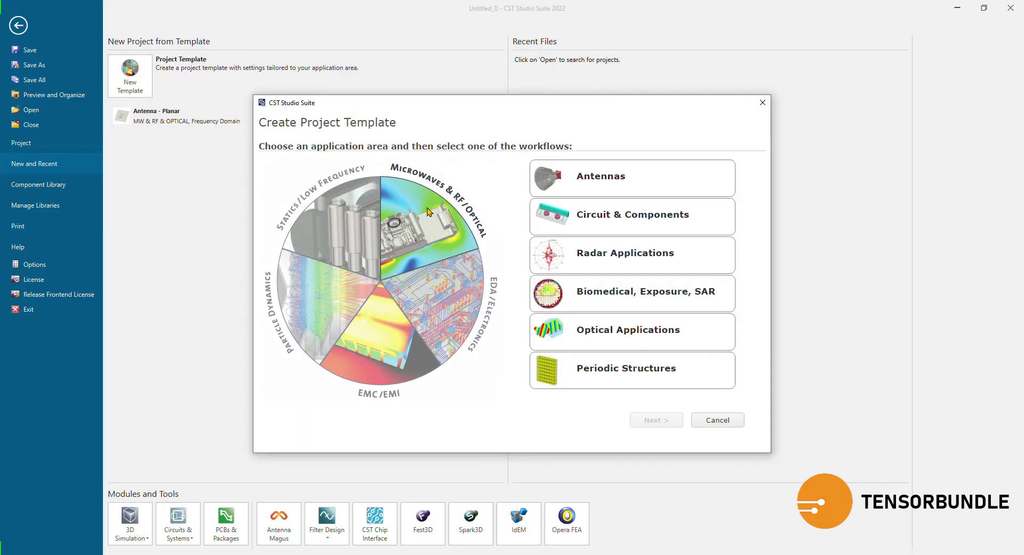
{"action": "left_click", "coordinate": [632, 378]}
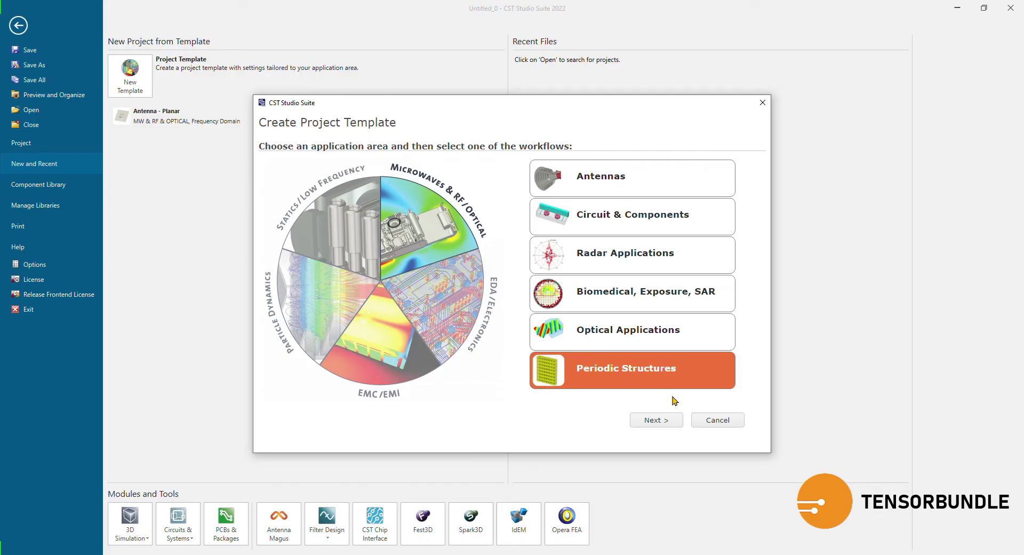
{"action": "left_click", "coordinate": [657, 420]}
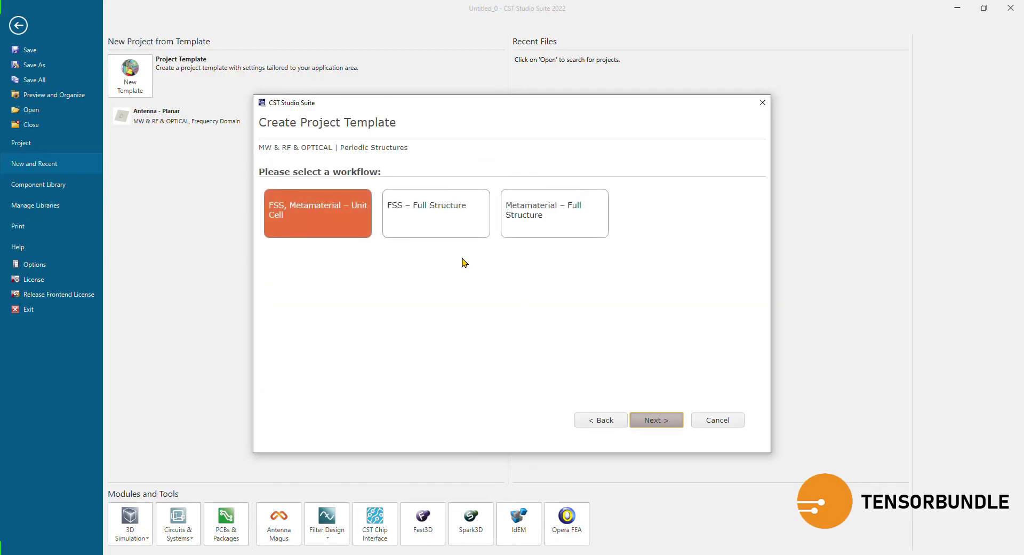
{"action": "left_click", "coordinate": [424, 216]}
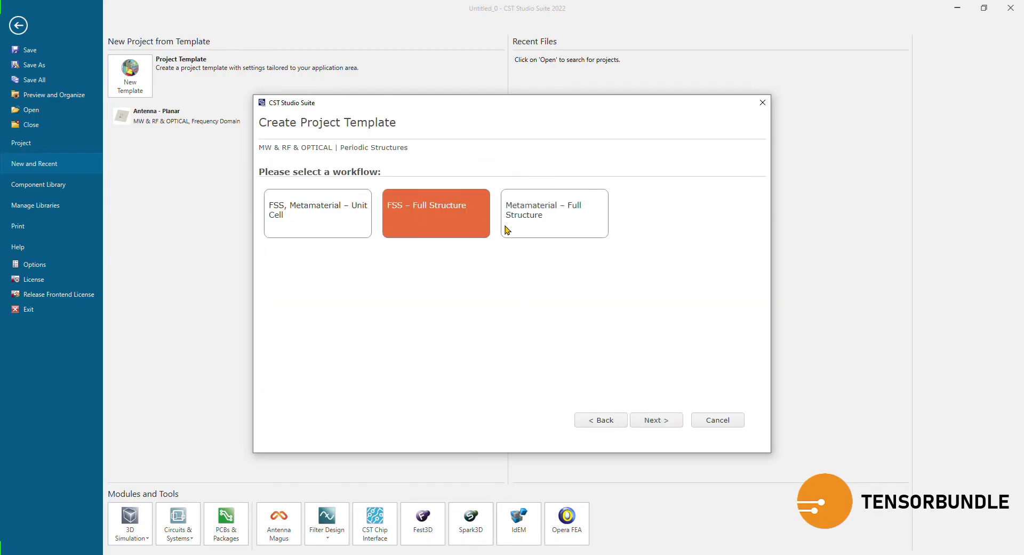
{"action": "left_click", "coordinate": [642, 421]}
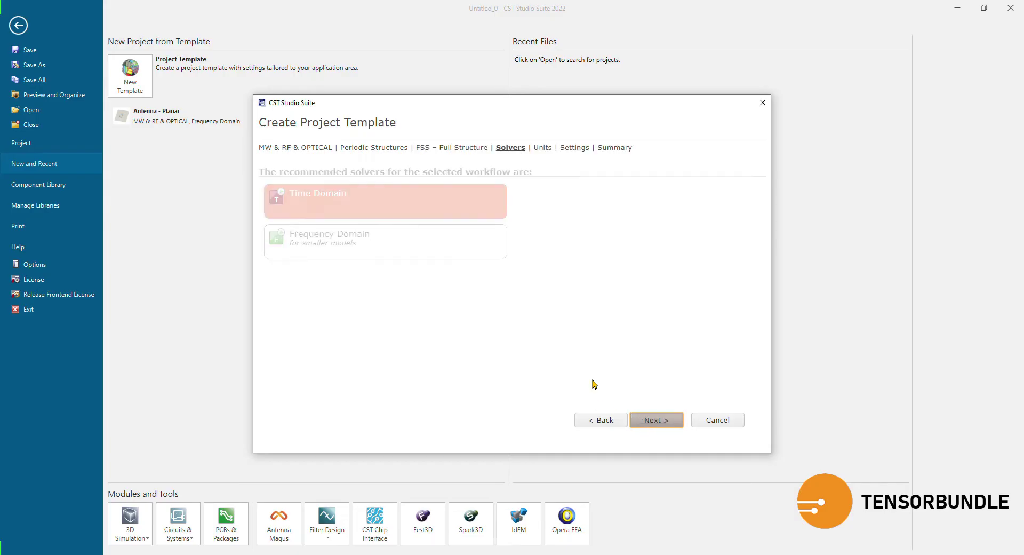
{"action": "left_click", "coordinate": [353, 251]}
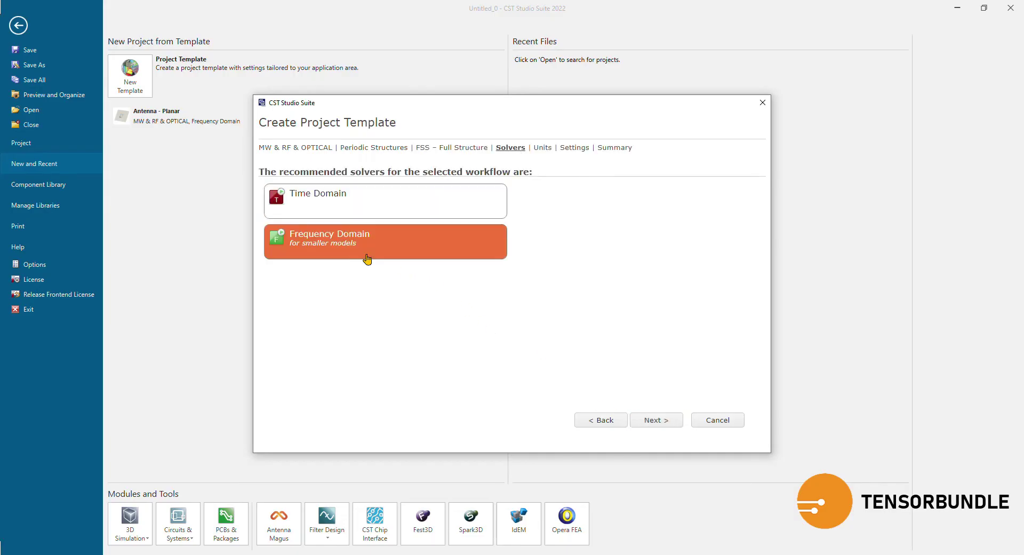
{"action": "left_click", "coordinate": [655, 421]}
{"action": "left_click", "coordinate": [655, 421]}
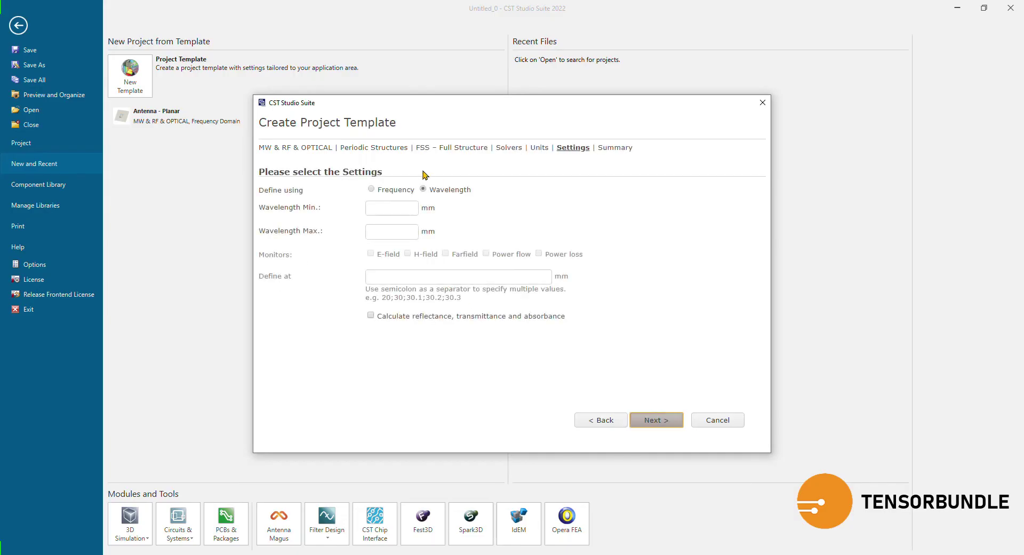
Step: Set the frequency range to 50–70 GHz with an E-field monitor at 60 GHz
{"action": "left_click", "coordinate": [393, 190]}
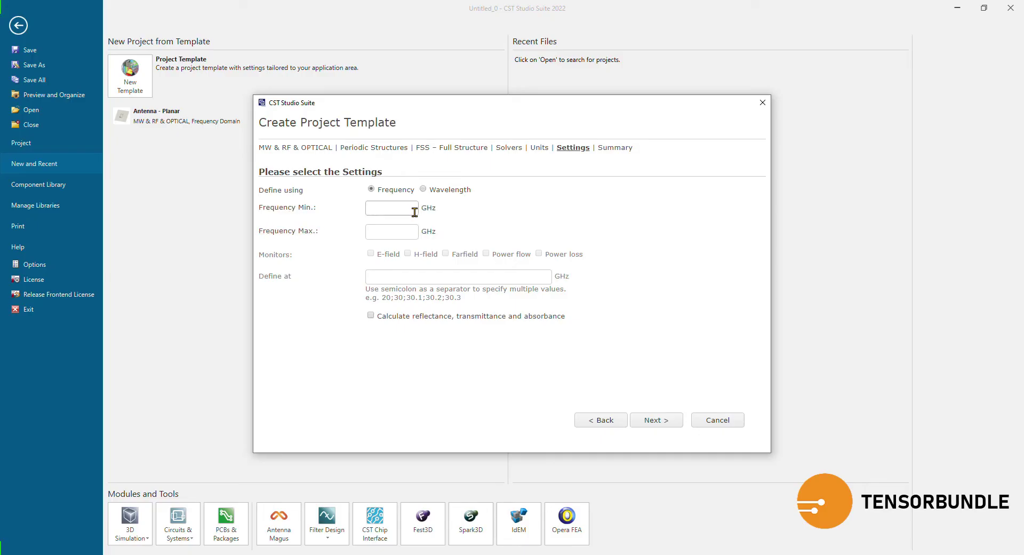
{"action": "type", "text": "50"}
{"action": "left_click", "coordinate": [383, 236]}
{"action": "type", "text": "70"}
{"action": "left_click", "coordinate": [370, 254]}
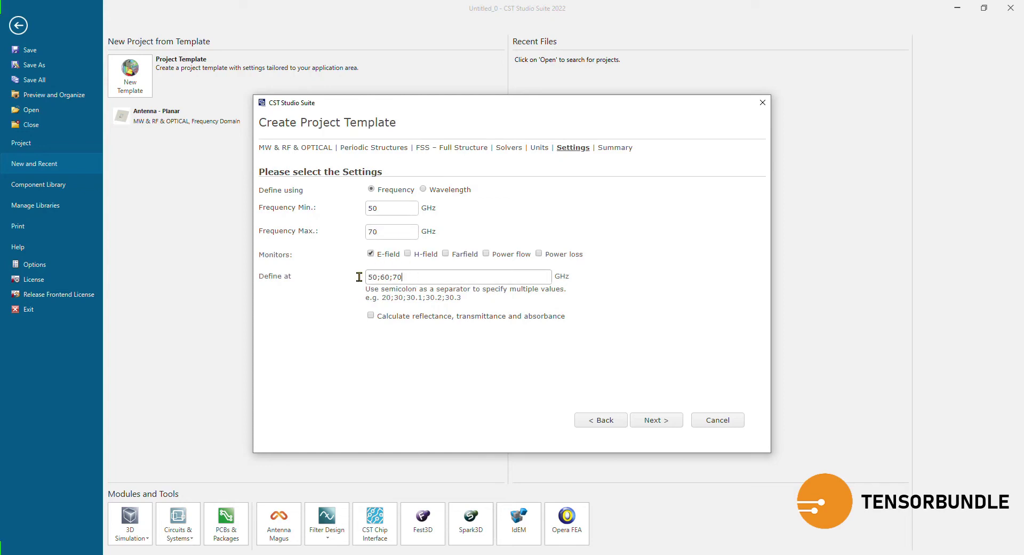
{"action": "left_click_drag", "start_coordinate": [359, 277], "coordinate": [428, 287]}
{"action": "type", "text": "60"}
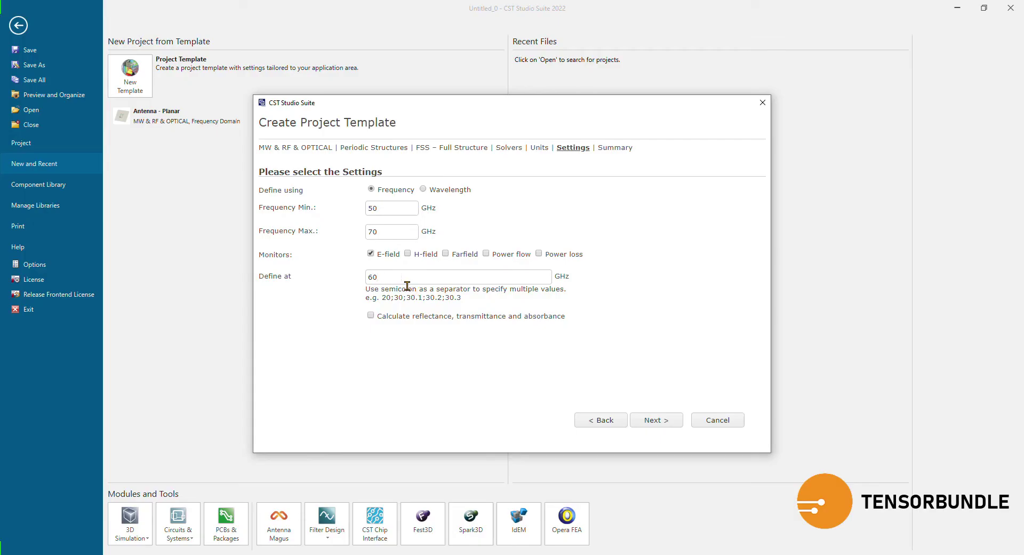
{"action": "left_click", "coordinate": [656, 424]}
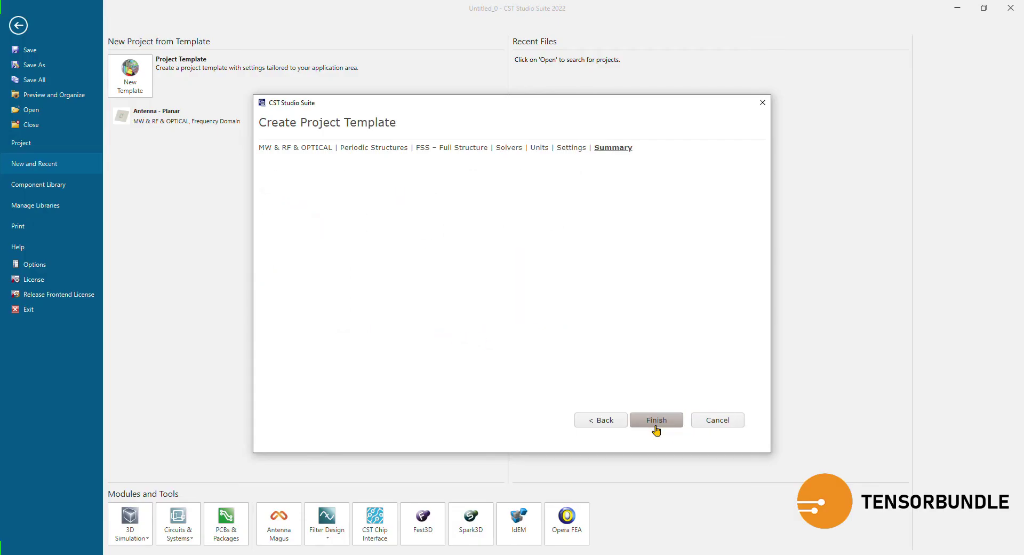
Step: Create the project and sketch a brick on the working plane
{"action": "left_click", "coordinate": [657, 421]}
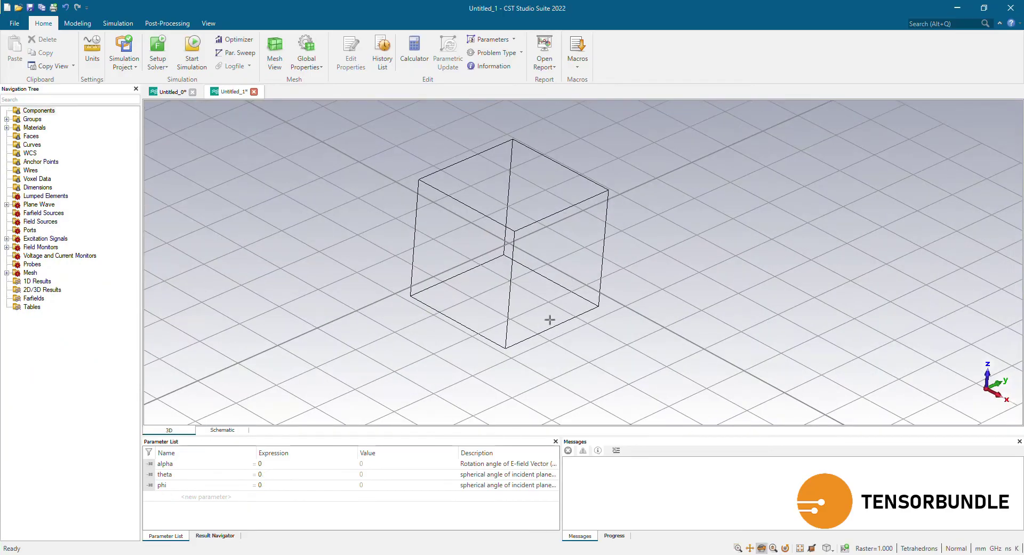
{"action": "mouse_move", "coordinate": [549, 319]}
{"action": "left_mouse_down"}
{"action": "mouse_move", "coordinate": [446, 301]}
{"action": "mouse_move", "coordinate": [381, 316]}
{"action": "mouse_move", "coordinate": [389, 311]}
{"action": "left_mouse_up"}
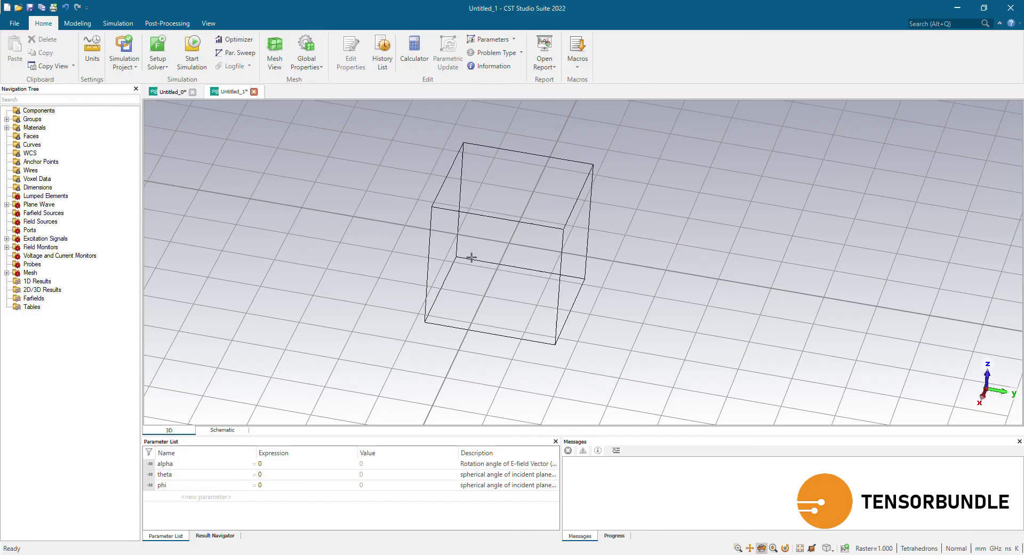
{"action": "left_click", "coordinate": [78, 24]}
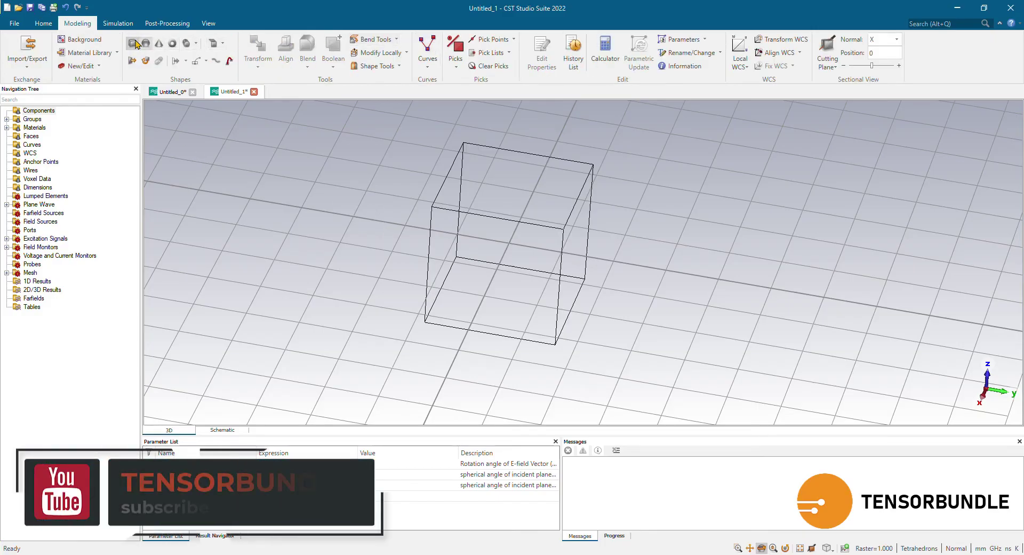
{"action": "double_click", "coordinate": [466, 215]}
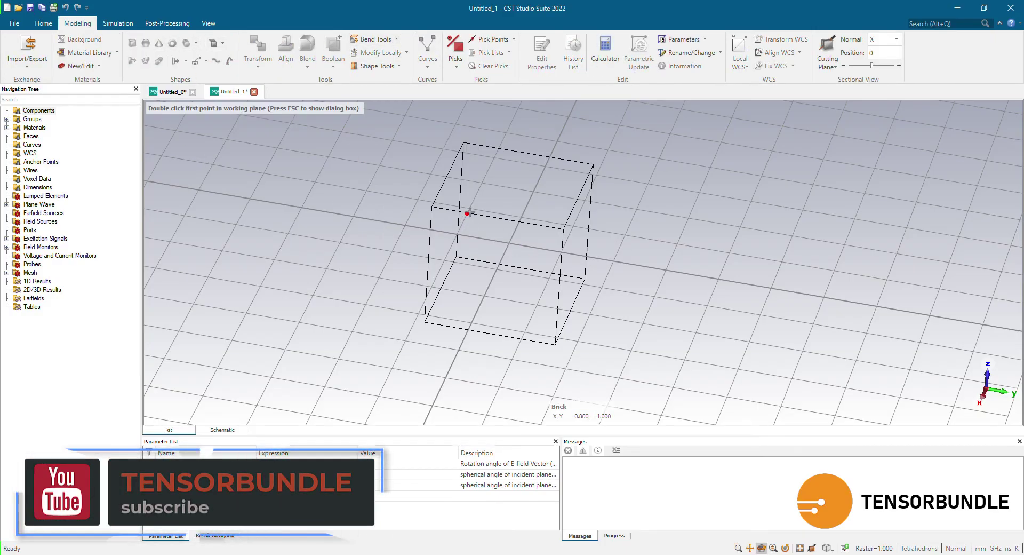
{"action": "double_click", "coordinate": [555, 298]}
{"action": "double_click", "coordinate": [556, 303]}
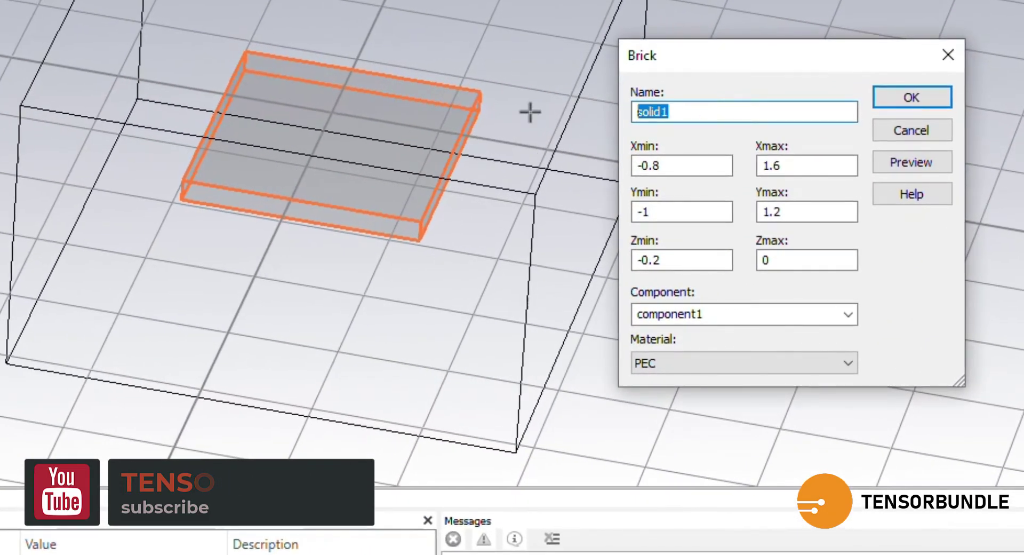
Step: Name the brick substrate and set its X bounds to -a/2 and a/2
{"action": "type", "text": "su"}
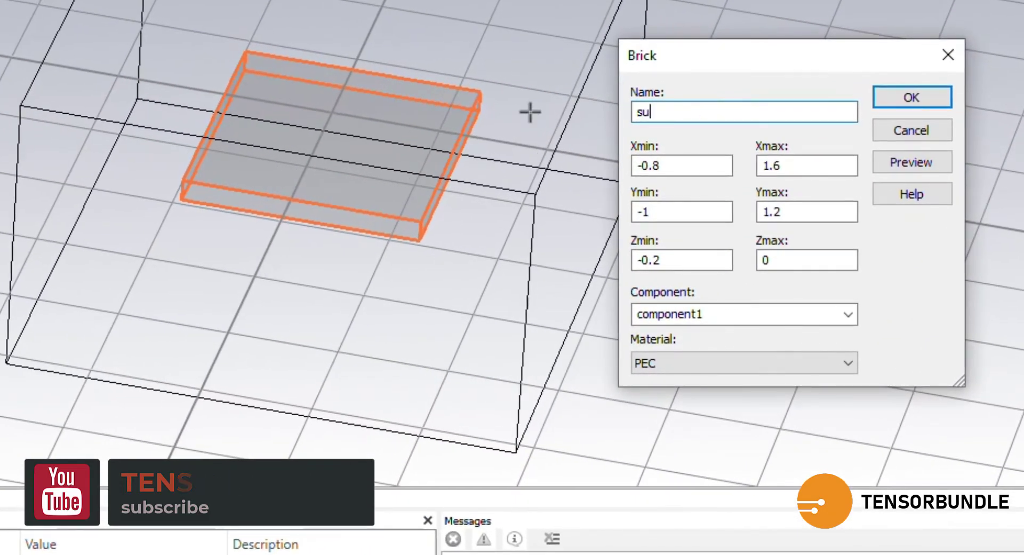
{"action": "type", "text": "bstrate"}
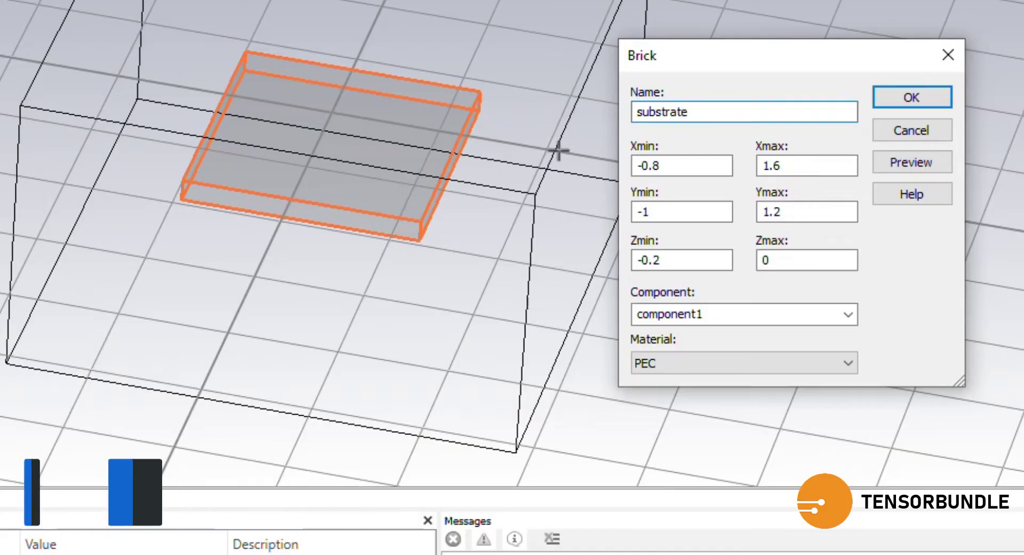
{"action": "double_click", "coordinate": [653, 170]}
{"action": "type", "text": "al"}
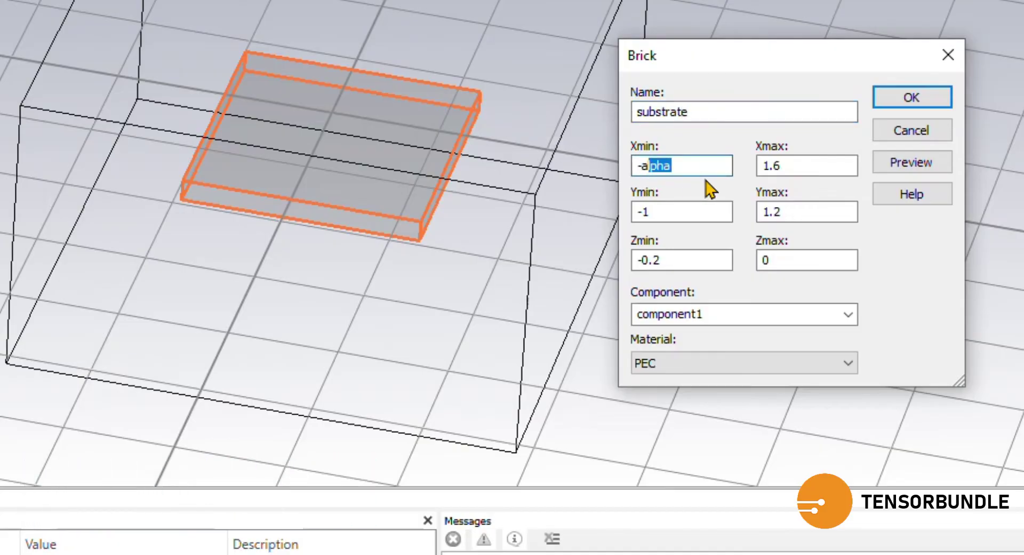
{"action": "key", "text": "Delete"}
{"action": "type", "text": "/2"}
{"action": "double_click", "coordinate": [804, 166]}
{"action": "type", "text": "a"}
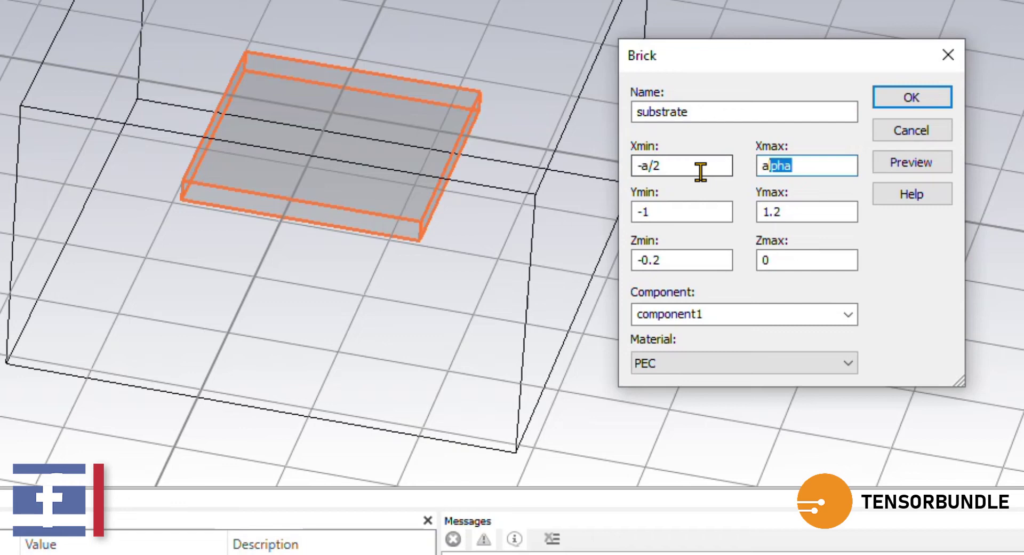
{"action": "key", "text": "Delete"}
{"action": "type", "text": "/2"}
Step: Set the substrate's Y bounds to -a/2 and a/2 and Zmin to -h
{"action": "left_click", "coordinate": [640, 212]}
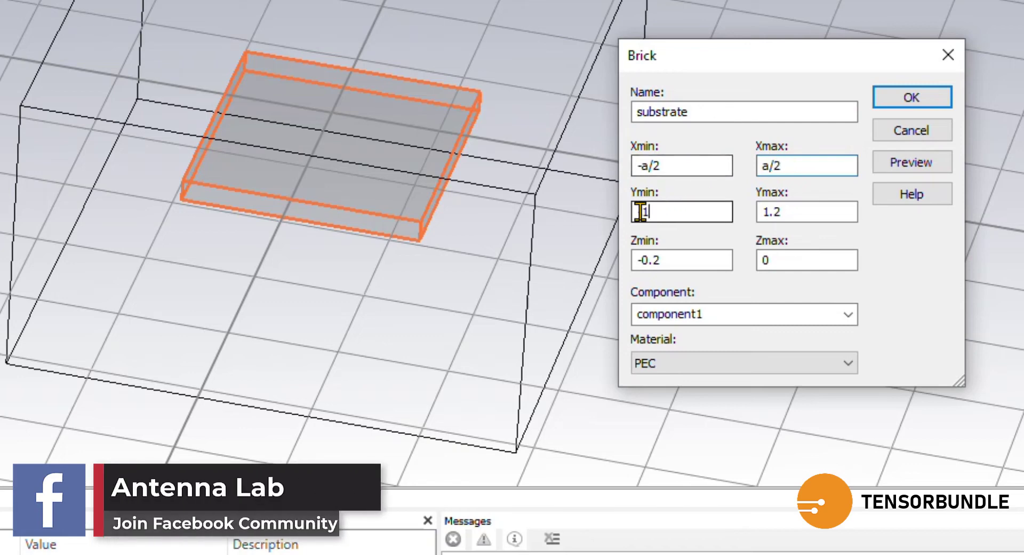
{"action": "double_click", "coordinate": [640, 212]}
{"action": "key", "text": "Delete"}
{"action": "type", "text": "a"}
{"action": "key", "text": "Delete"}
{"action": "type", "text": "/"}
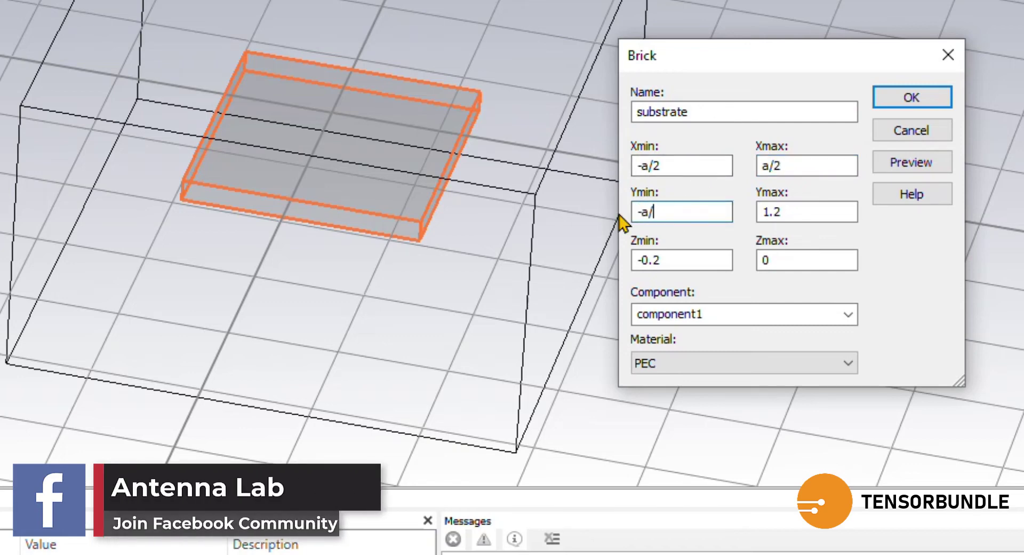
{"action": "type", "text": "2"}
{"action": "double_click", "coordinate": [807, 214]}
{"action": "type", "text": "a"}
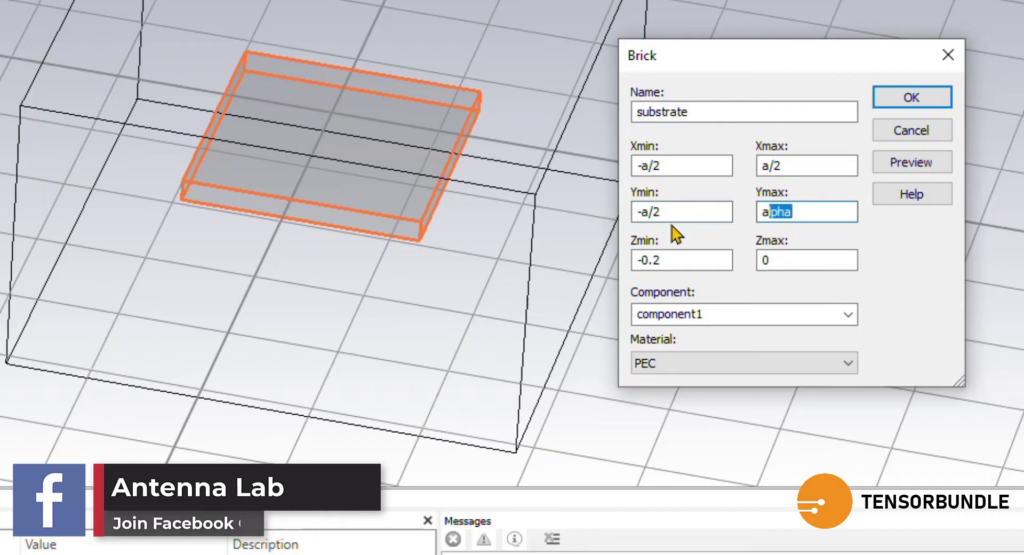
{"action": "key", "text": "Delete"}
{"action": "type", "text": "/2"}
{"action": "double_click", "coordinate": [647, 260]}
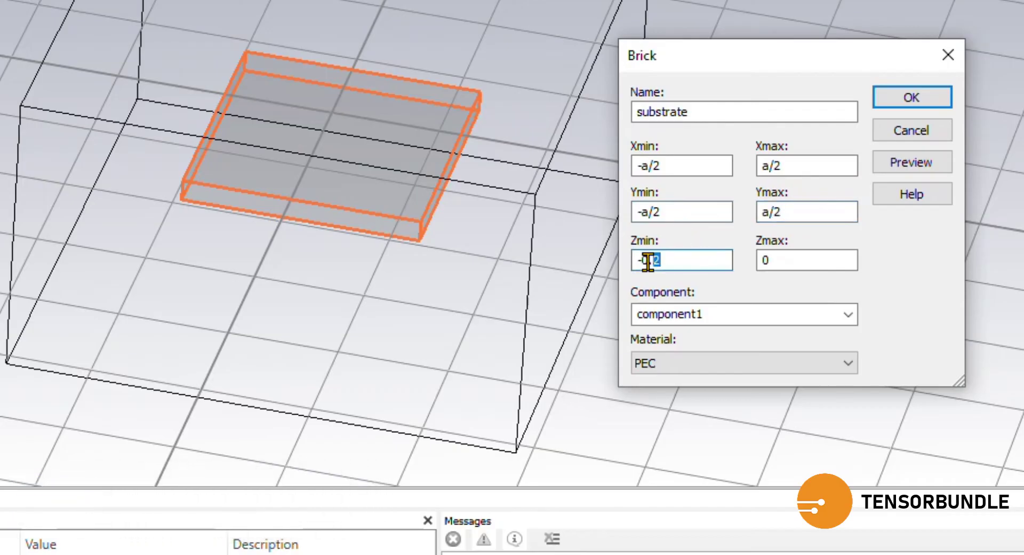
{"action": "type", "text": "h"}
{"action": "key", "text": "Delete"}
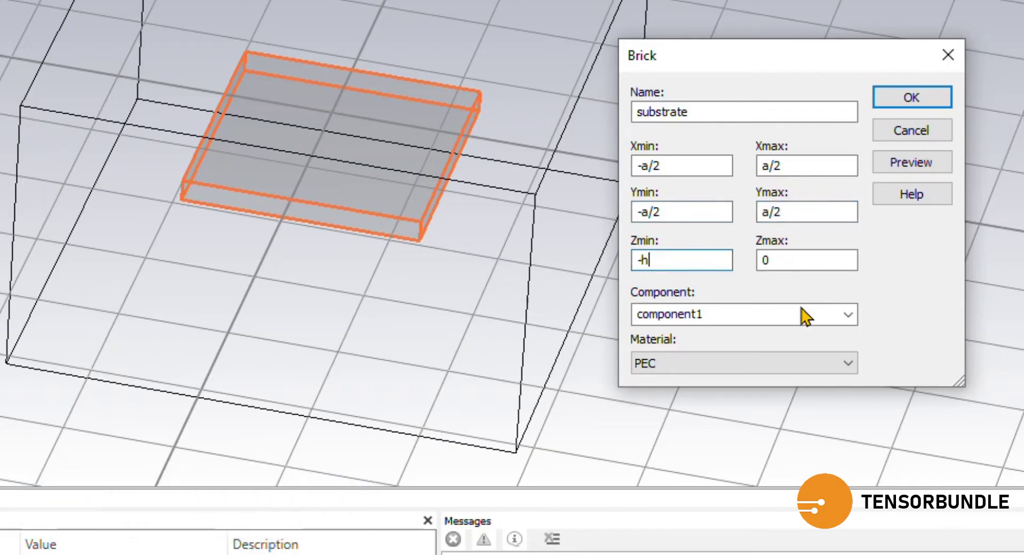
Step: Assign Arlon AD 300D (lossy) from the material library and confirm the brick
{"action": "left_click", "coordinate": [742, 363]}
{"action": "left_click", "coordinate": [659, 397]}
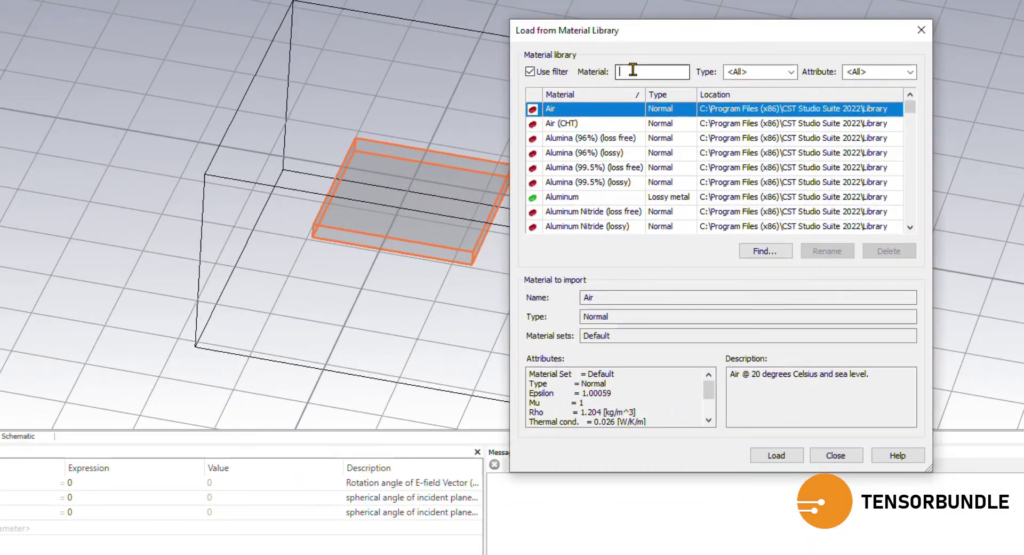
{"action": "type", "text": "arlo"}
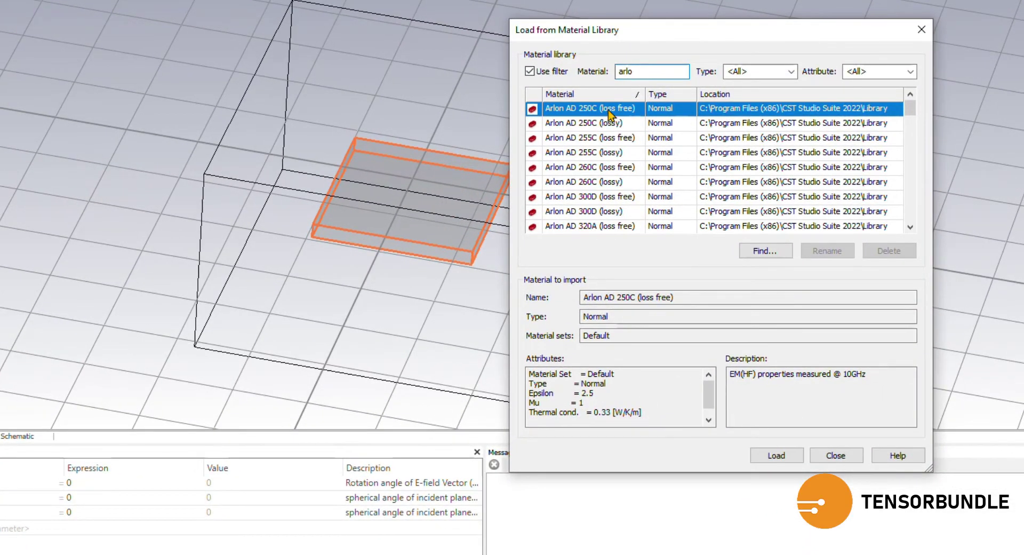
{"action": "left_click", "coordinate": [608, 198]}
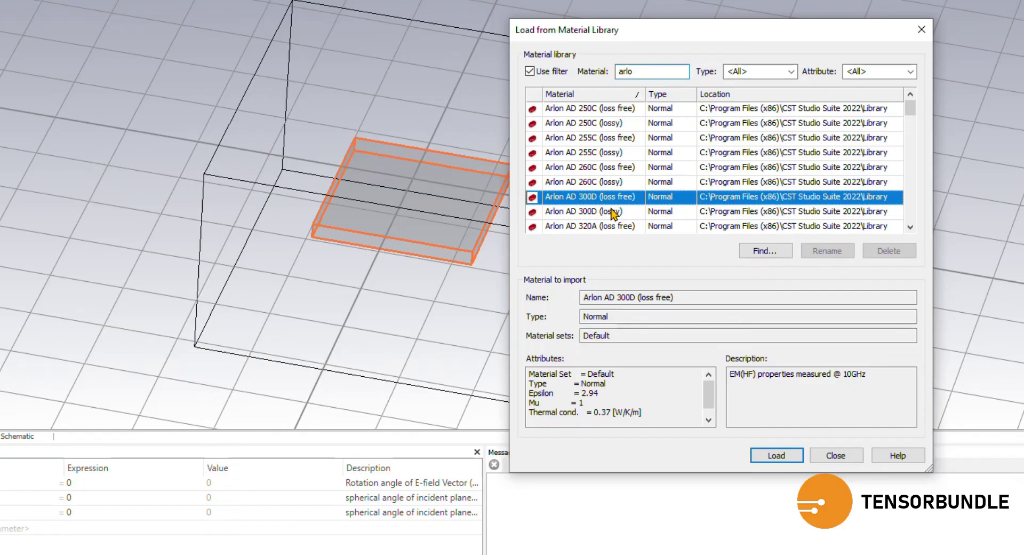
{"action": "left_click", "coordinate": [613, 213]}
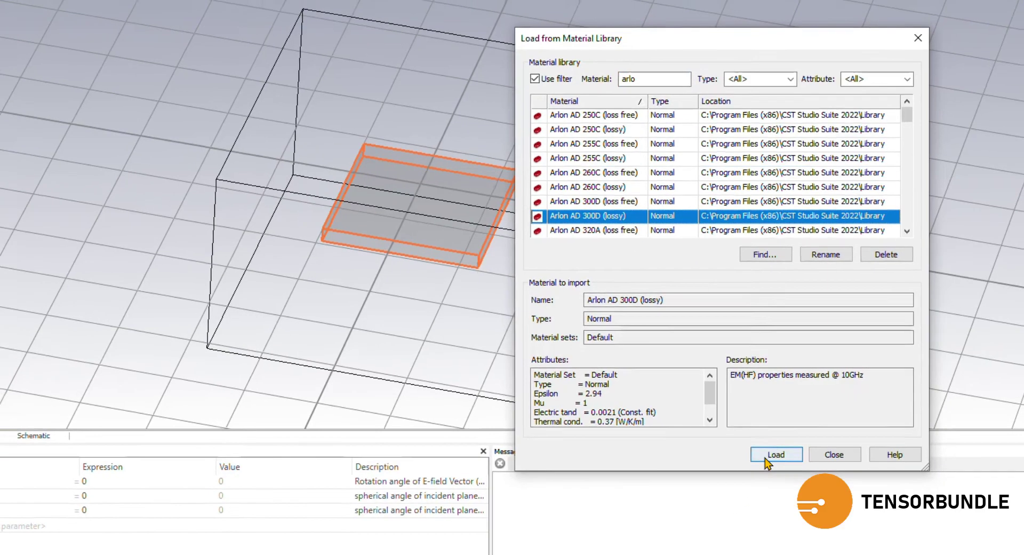
{"action": "left_click", "coordinate": [774, 457]}
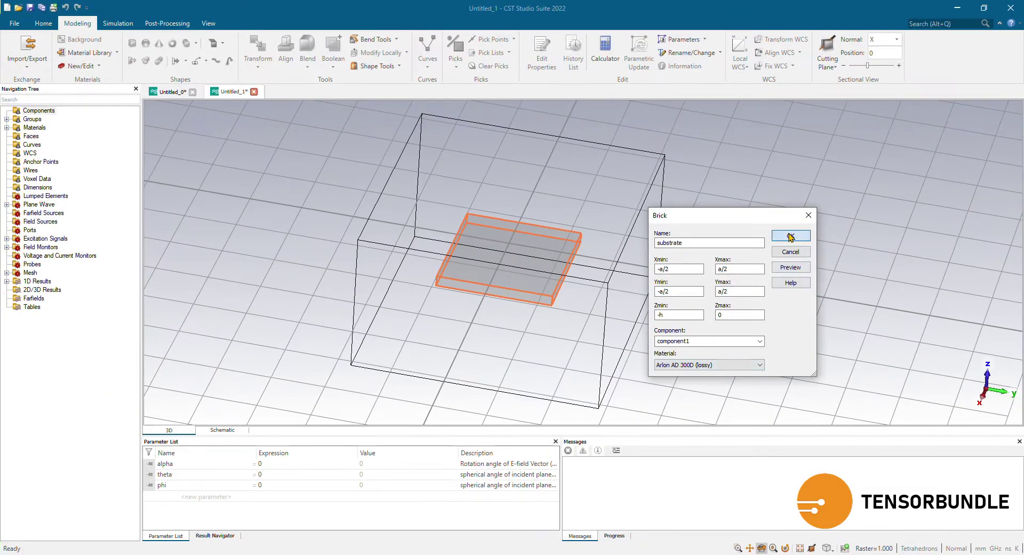
{"action": "left_click", "coordinate": [790, 237]}
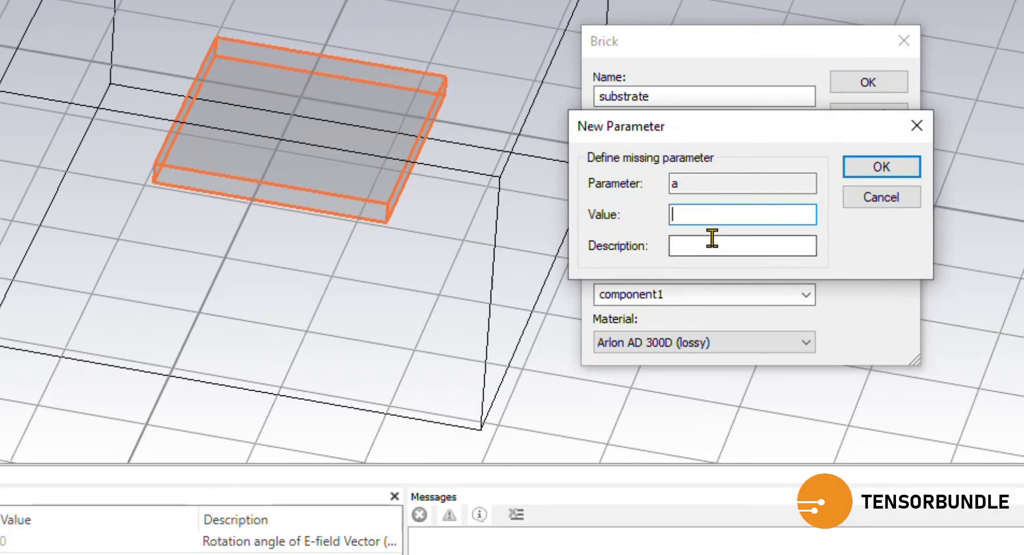
Step: Define parameters a = 2 and h = 0.1 to finish the substrate
{"action": "type", "text": "2"}
{"action": "left_click", "coordinate": [876, 167]}
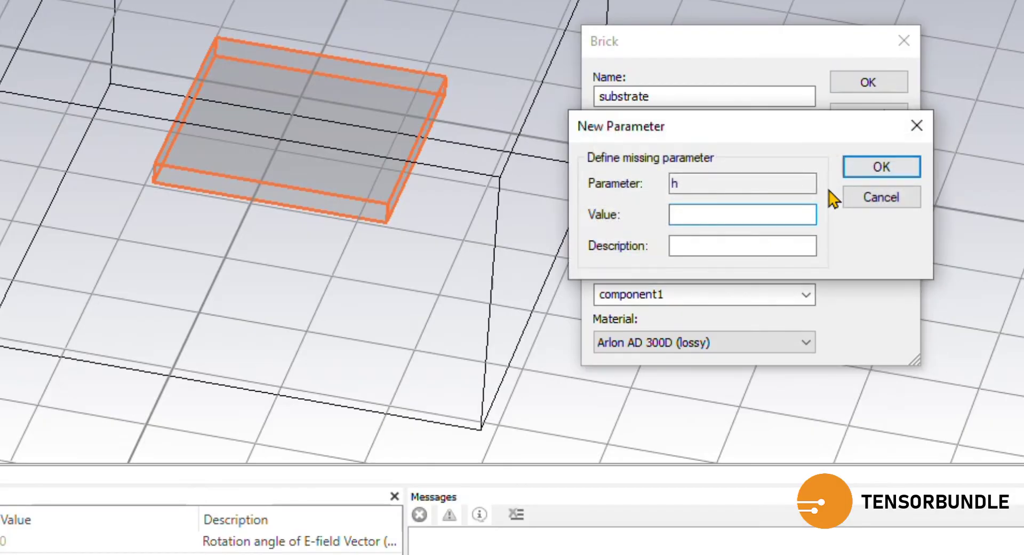
{"action": "type", "text": "0.1"}
{"action": "left_click", "coordinate": [882, 167]}
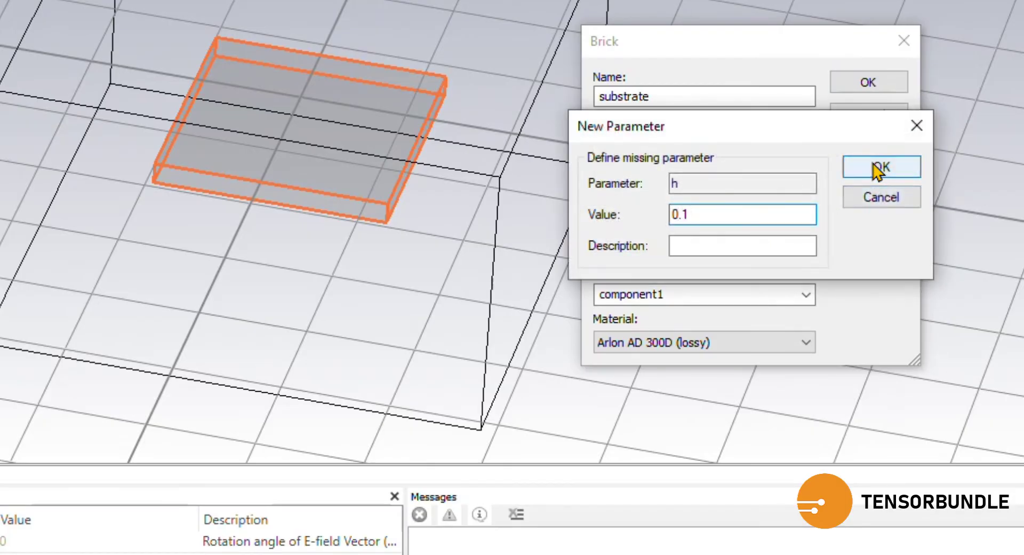
{"action": "key", "text": "Return"}
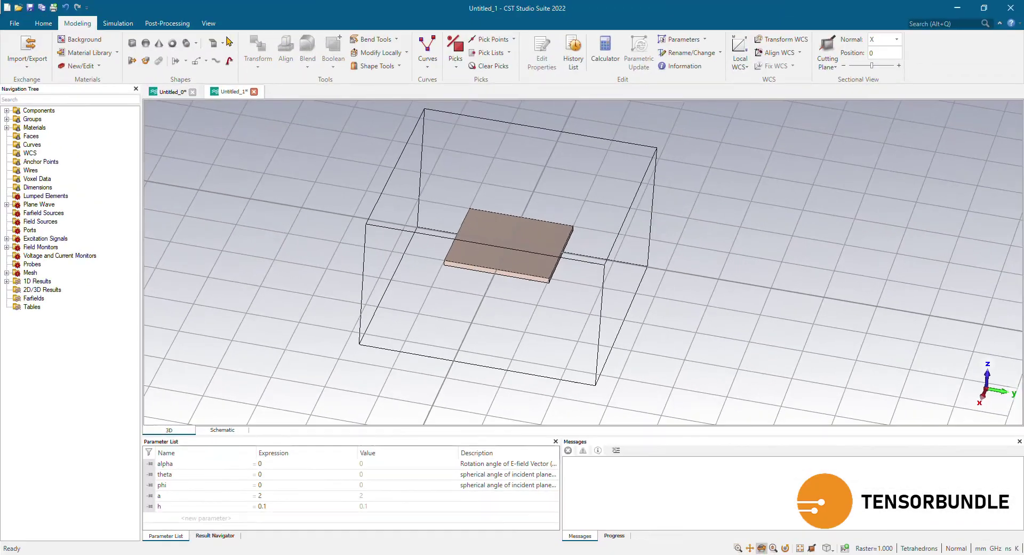
Step: Sketch a hollow cylinder centred on the substrate
{"action": "left_click", "coordinate": [186, 43]}
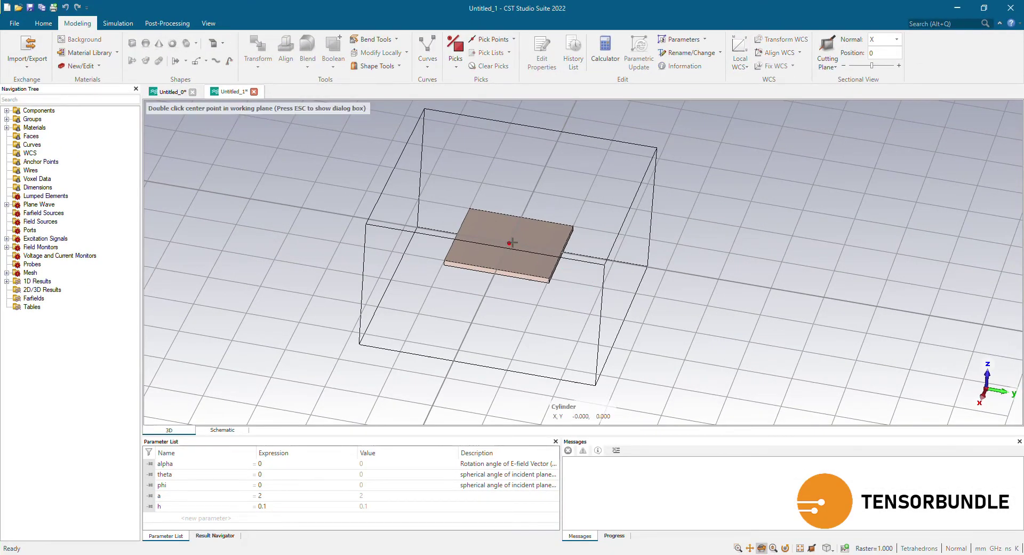
{"action": "double_click", "coordinate": [511, 242]}
{"action": "double_click", "coordinate": [518, 255]}
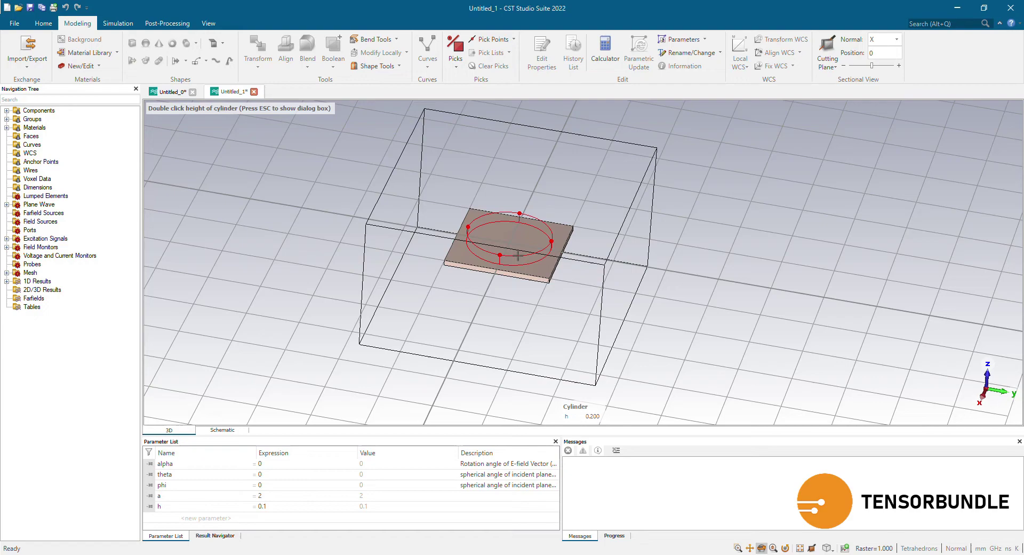
{"action": "double_click", "coordinate": [518, 256]}
{"action": "double_click", "coordinate": [514, 250]}
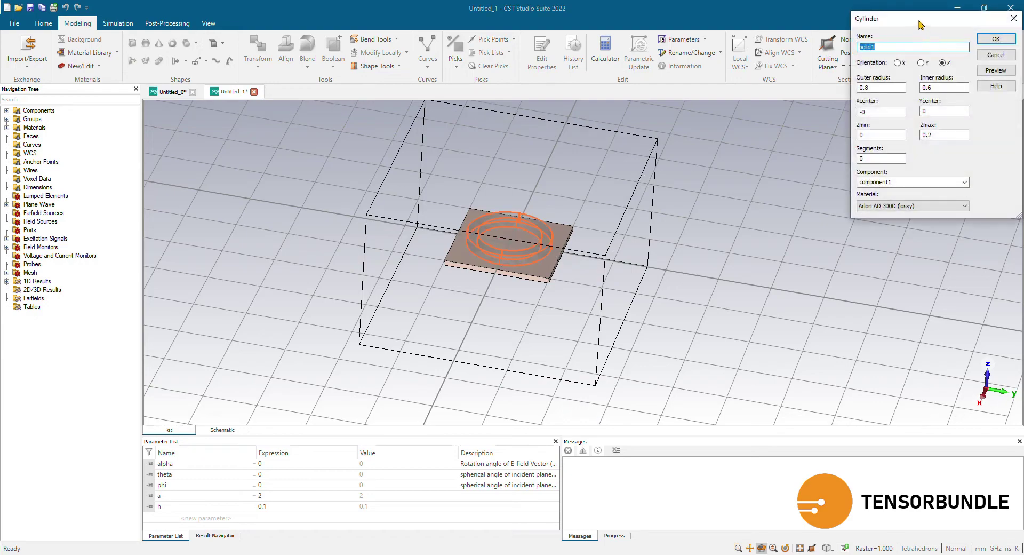
{"action": "left_click_drag", "start_coordinate": [919, 25], "coordinate": [638, 190]}
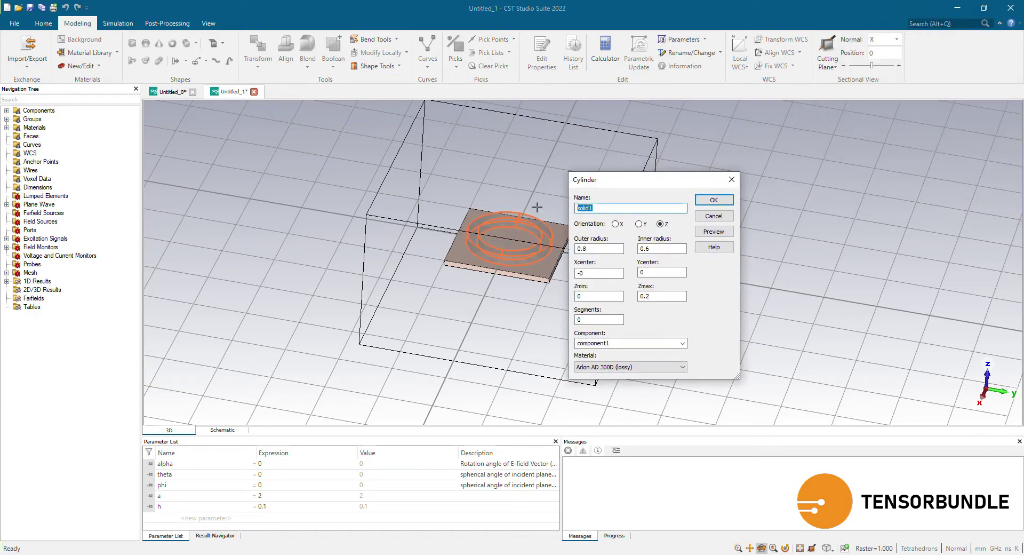
Step: Name the cylinder ring with radii orad and irad and Zmax Mt
{"action": "type", "text": "ring"}
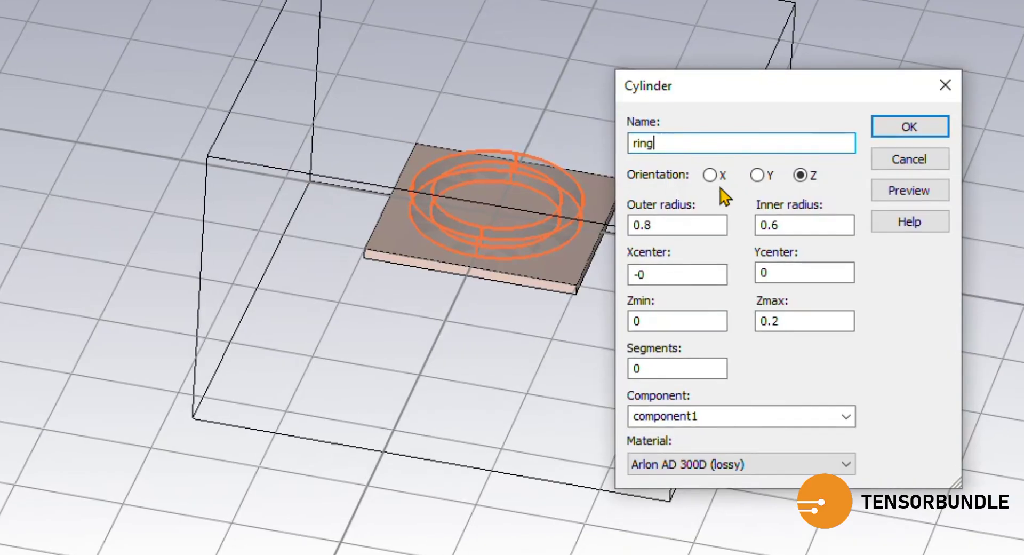
{"action": "left_click_drag", "start_coordinate": [778, 224], "coordinate": [705, 224]}
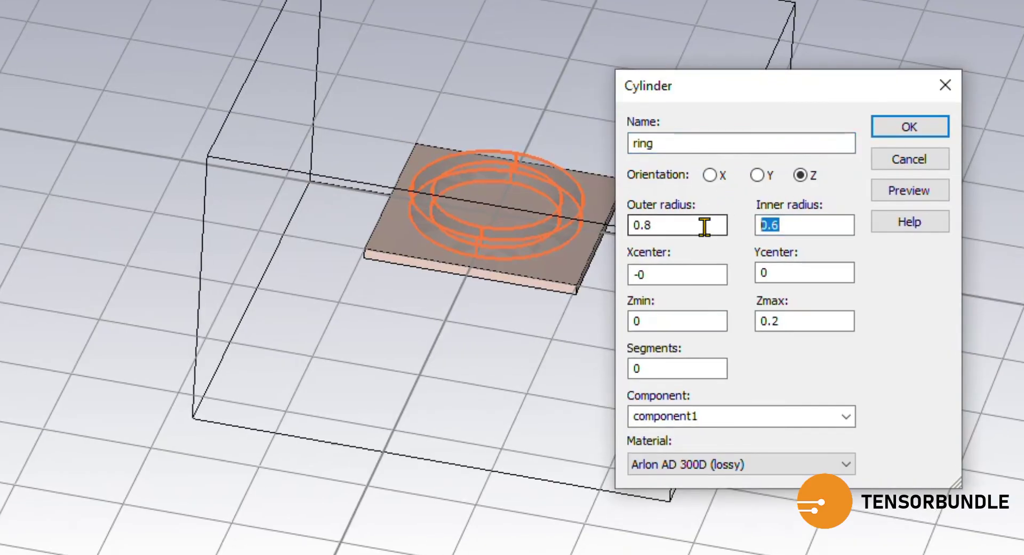
{"action": "type", "text": "irad"}
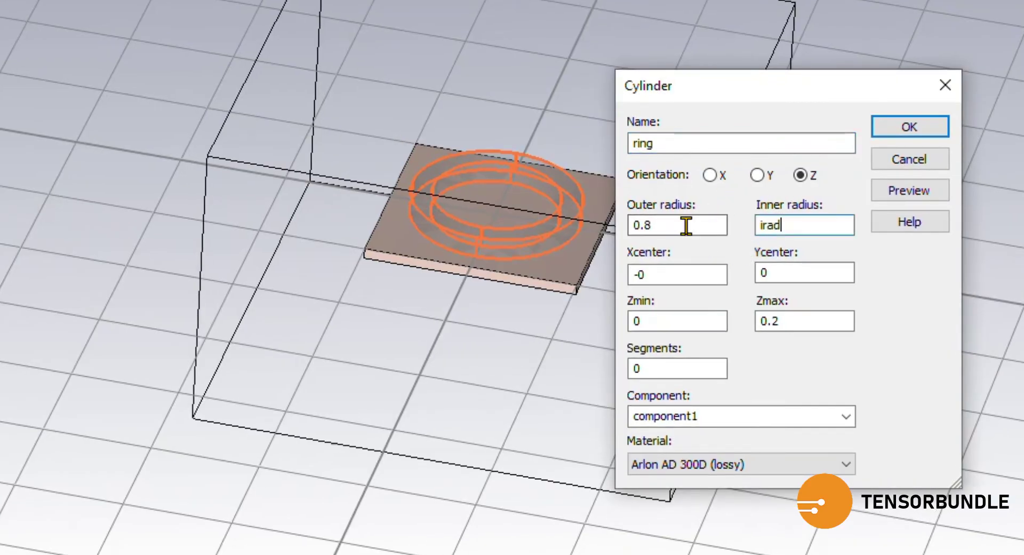
{"action": "left_click_drag", "start_coordinate": [686, 224], "coordinate": [425, 226]}
{"action": "type", "text": "orad"}
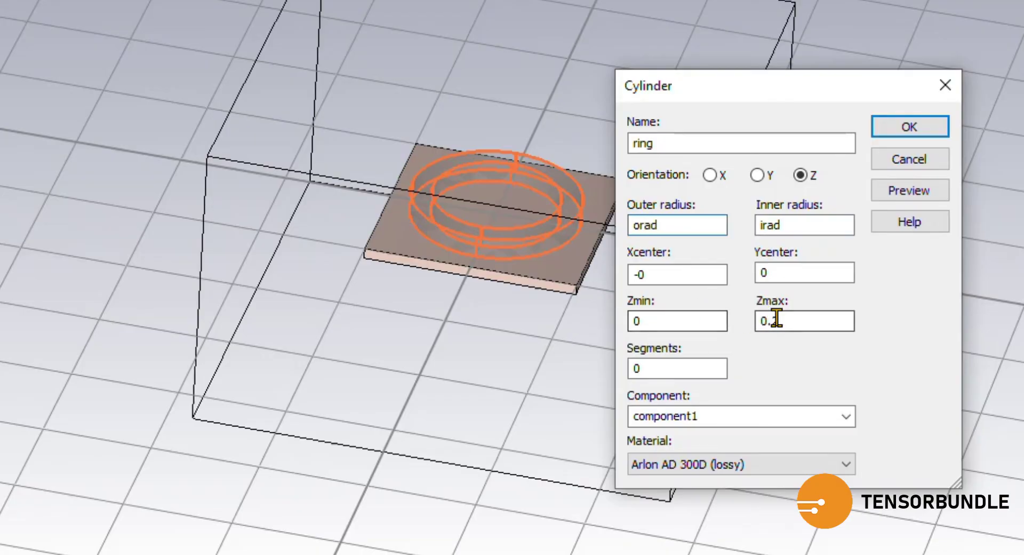
{"action": "left_click_drag", "start_coordinate": [776, 318], "coordinate": [725, 318]}
{"action": "type", "text": "M"}
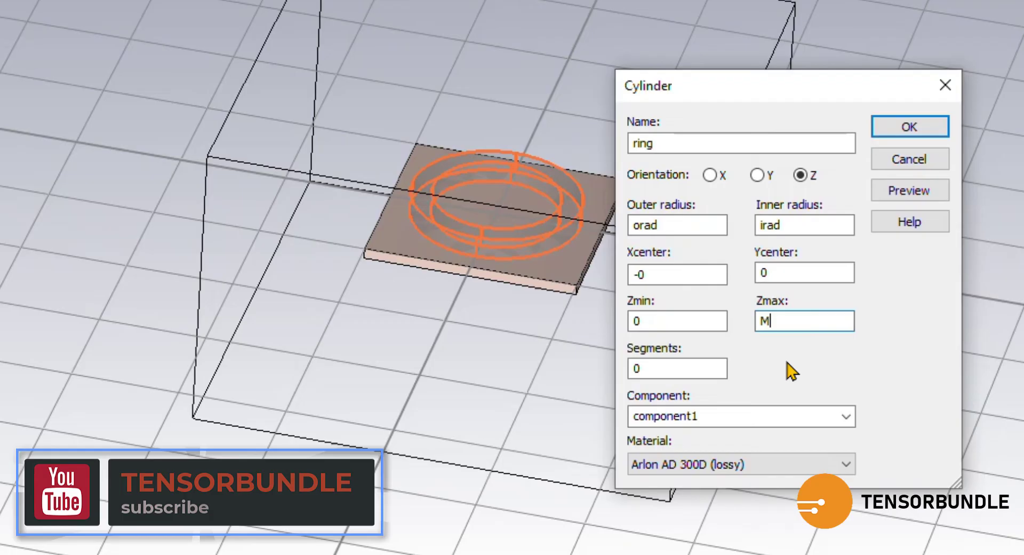
{"action": "type", "text": "t"}
Step: Assign Copper (annealed) from the material library and confirm the ring
{"action": "left_click", "coordinate": [699, 465]}
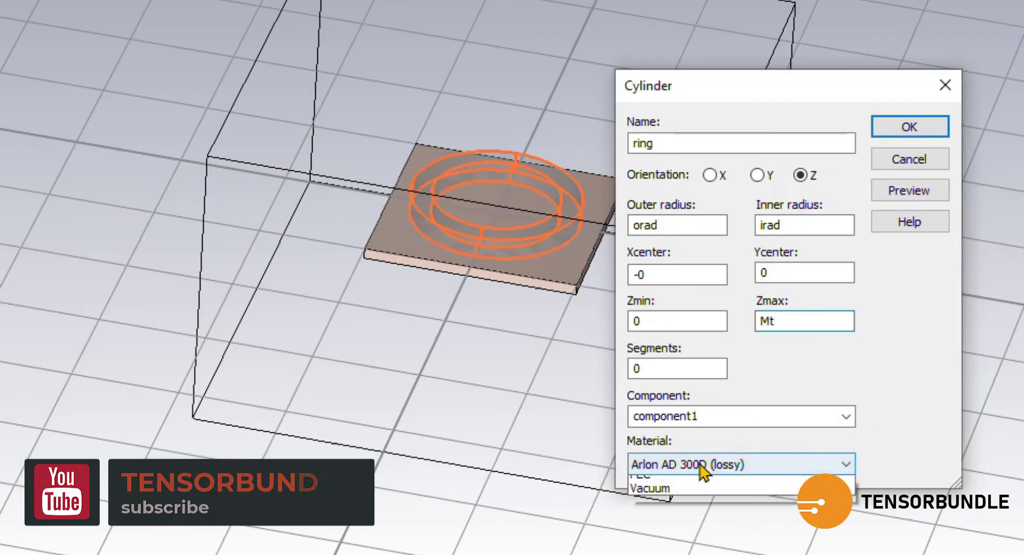
{"action": "left_click", "coordinate": [720, 490]}
{"action": "left_click", "coordinate": [686, 31]}
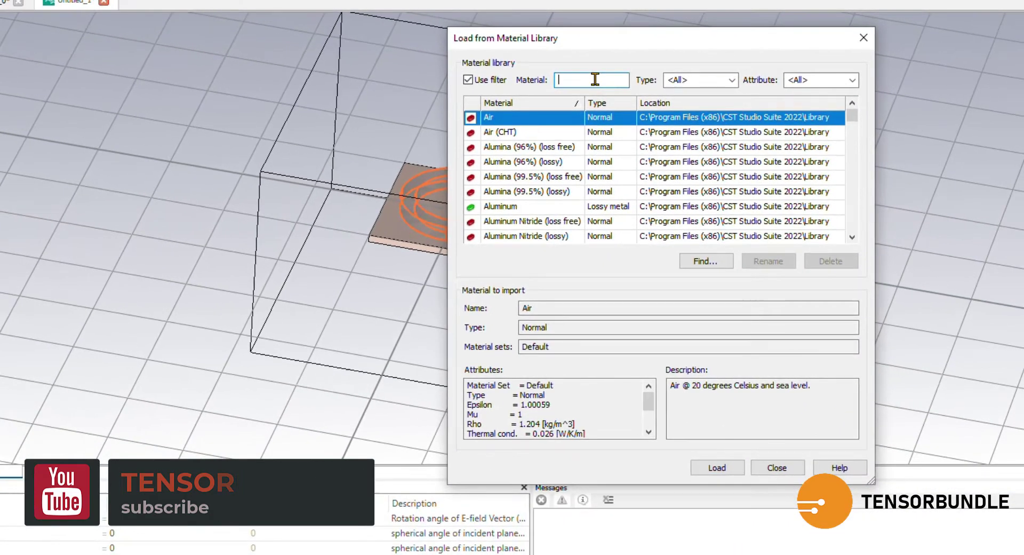
{"action": "type", "text": "coppe"}
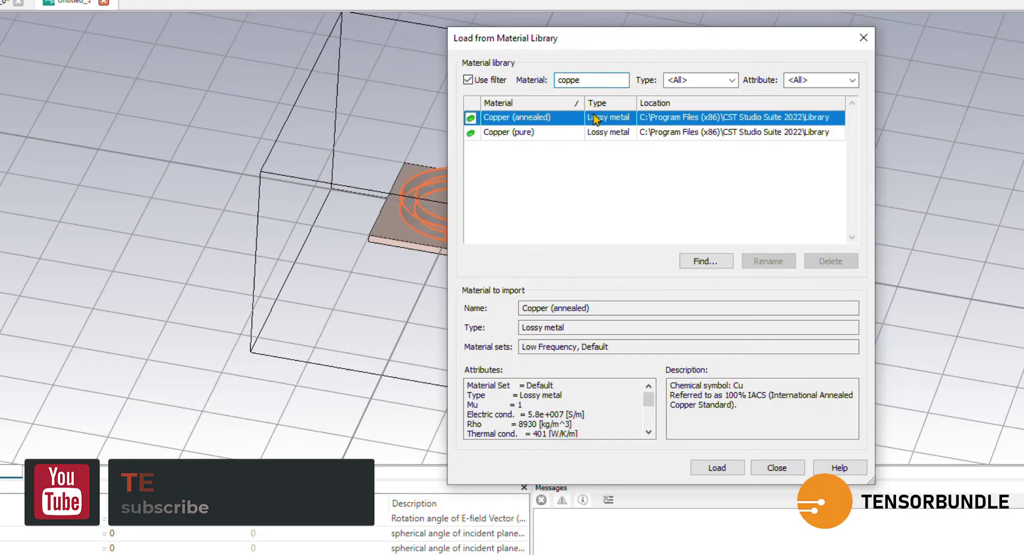
{"action": "left_click", "coordinate": [719, 470]}
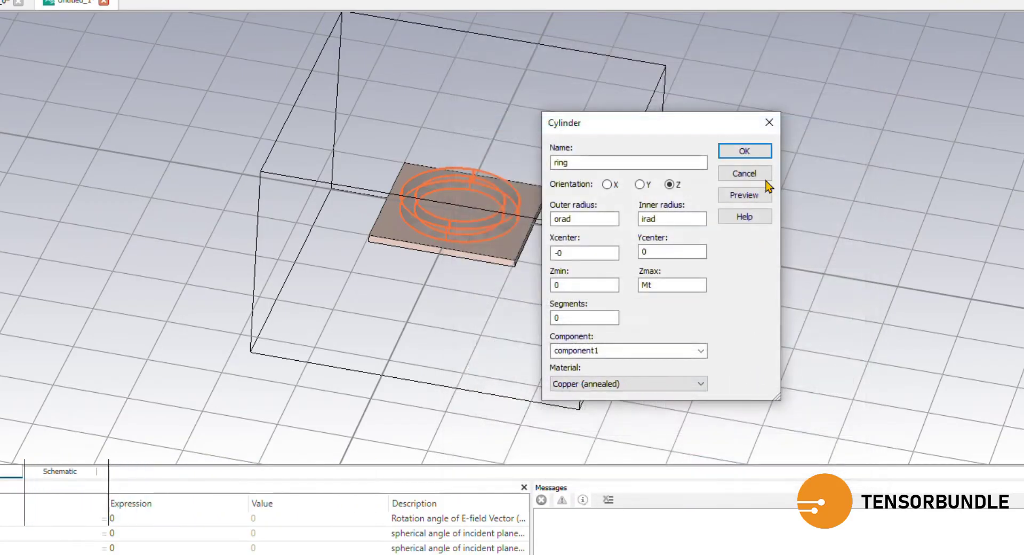
{"action": "left_click", "coordinate": [748, 151]}
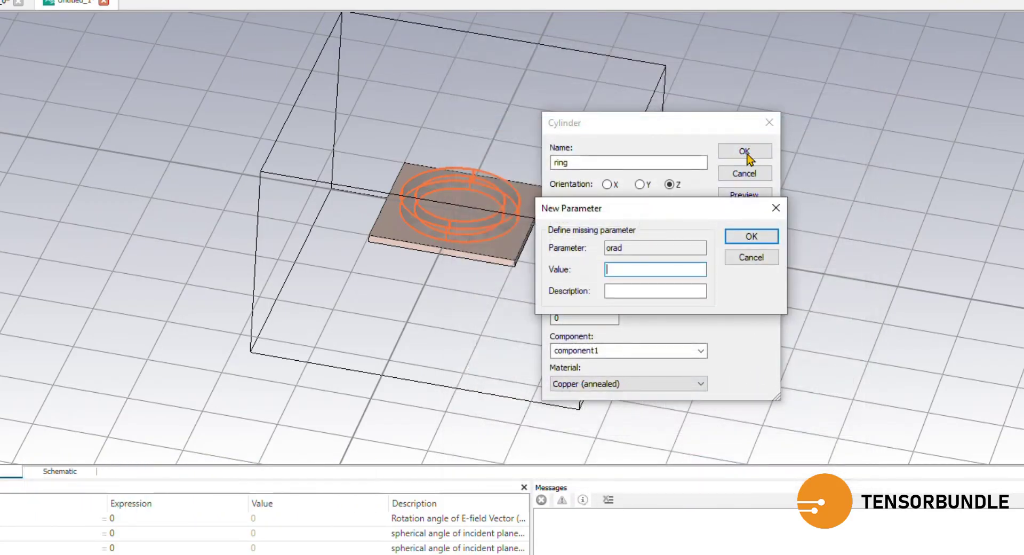
Step: Define orad = 0.9, irad = 0.7 and Mt, then orbit to view the ring
{"action": "type", "text": "0.5"}
{"action": "left_click", "coordinate": [751, 236]}
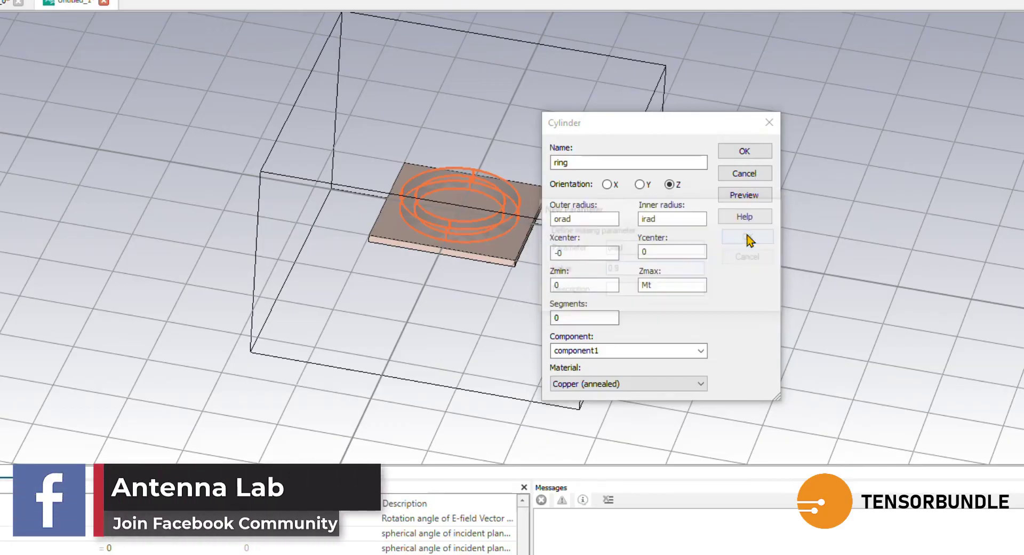
{"action": "type", "text": "0.4"}
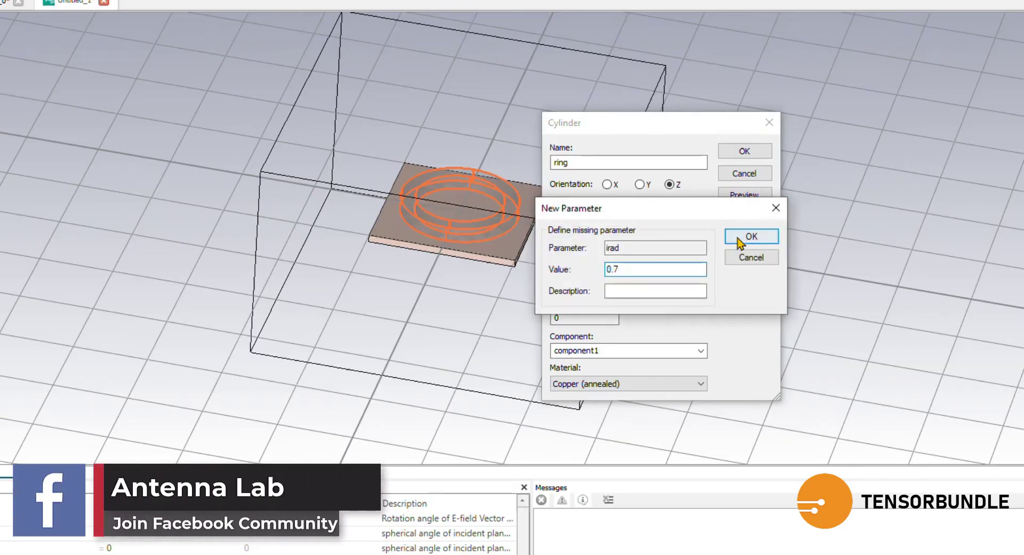
{"action": "left_click", "coordinate": [744, 238]}
{"action": "left_click", "coordinate": [751, 236]}
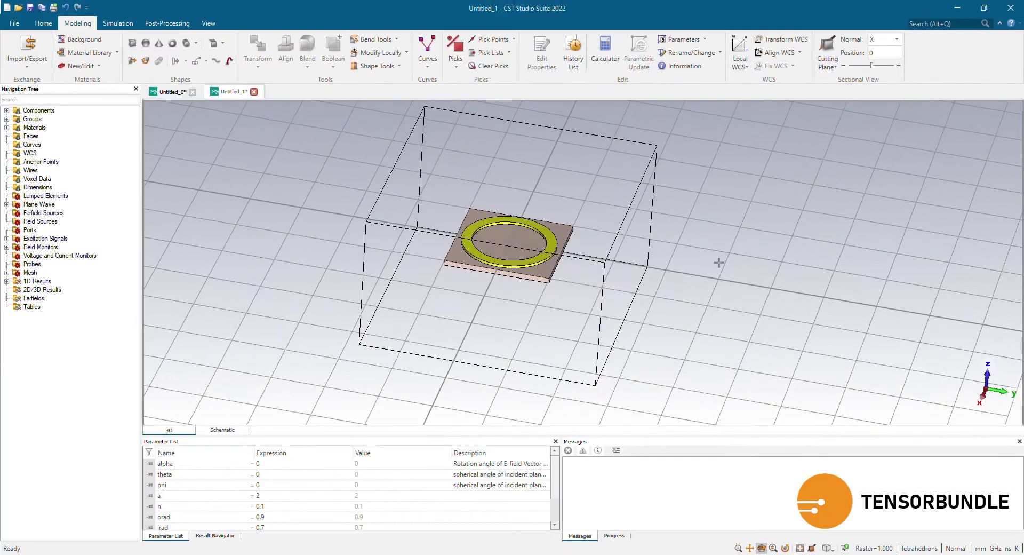
{"action": "left_click_drag", "start_coordinate": [587, 338], "coordinate": [640, 174]}
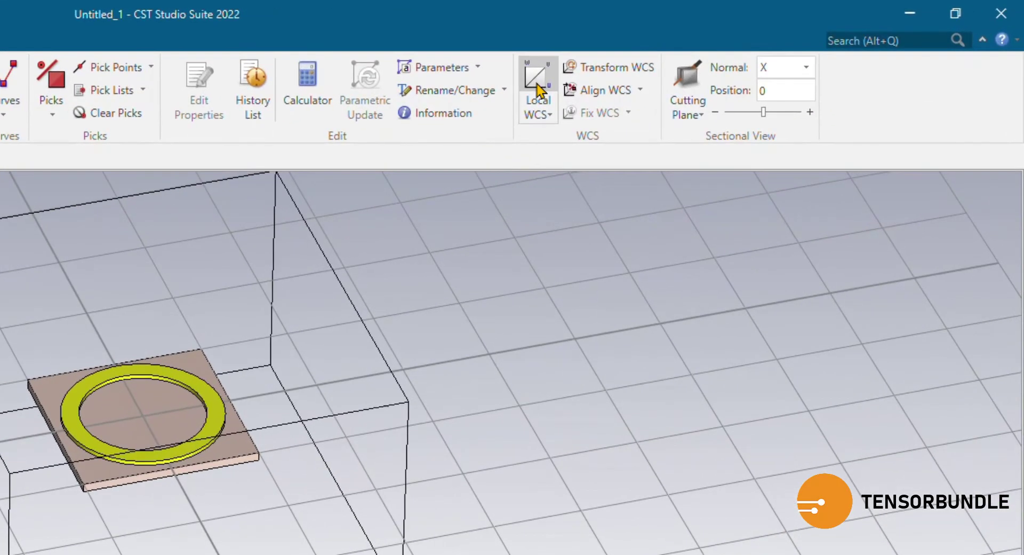
Step: Enable a local WCS, select ring and substrate, and start a Translate transform
{"action": "left_click", "coordinate": [539, 91]}
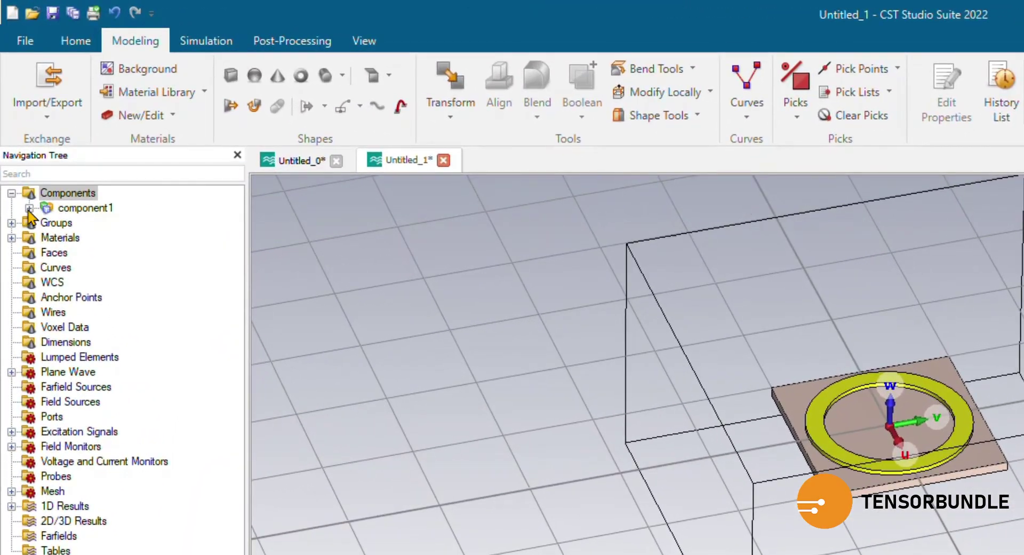
{"action": "left_click", "coordinate": [30, 208]}
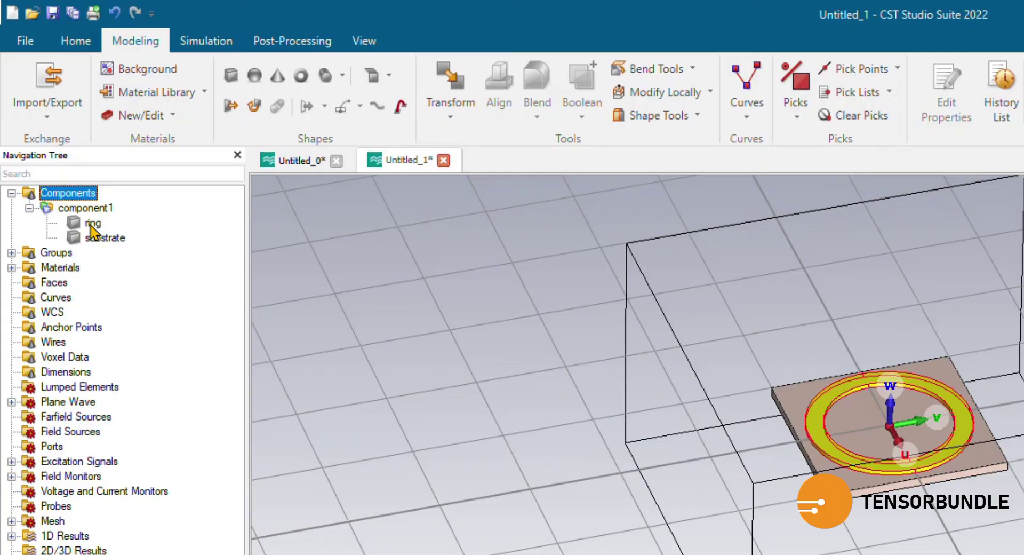
{"action": "left_click", "coordinate": [93, 223]}
{"action": "left_click", "coordinate": [104, 237], "text": "shift"}
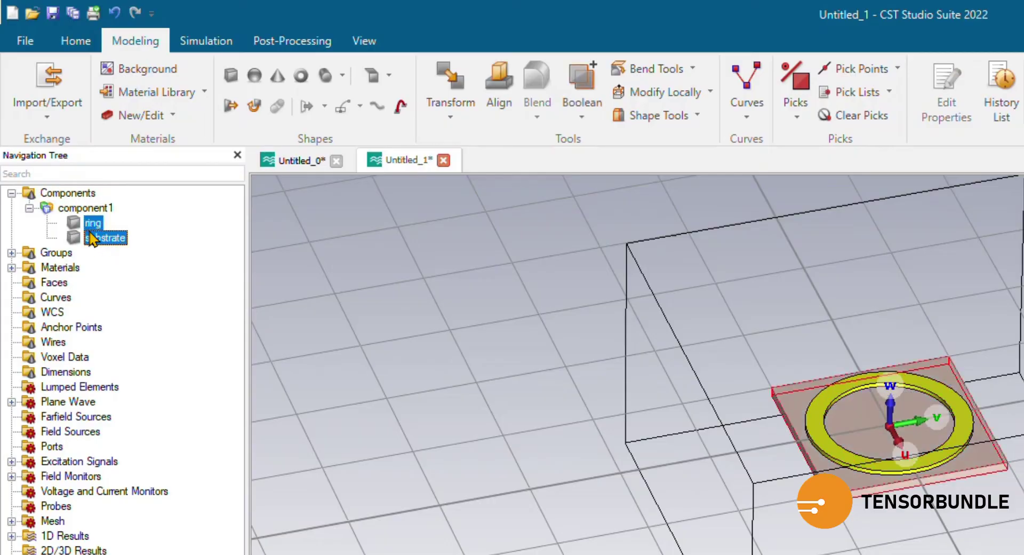
{"action": "left_click", "coordinate": [452, 114]}
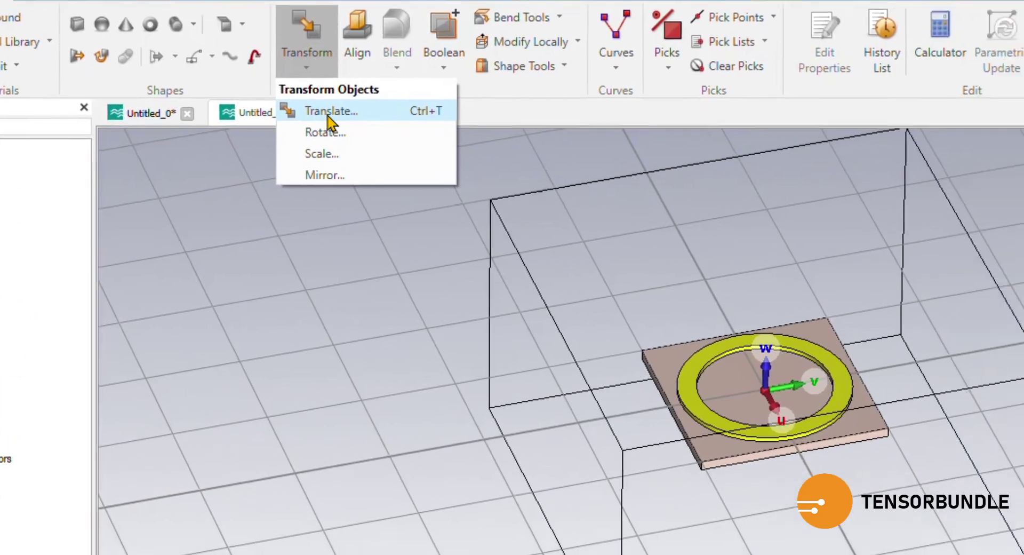
{"action": "left_click", "coordinate": [472, 160]}
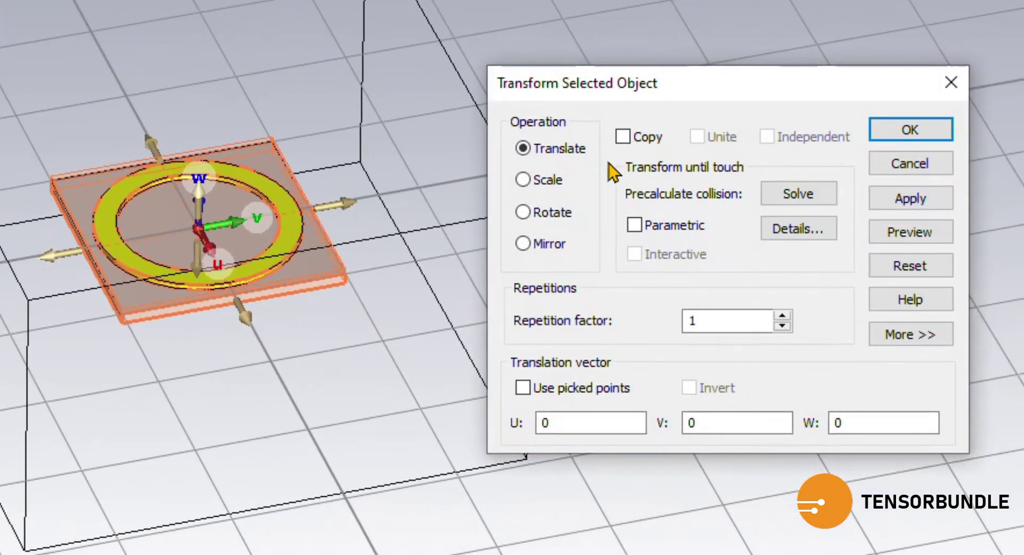
Step: Copy them three times along V with offset a, previewing before confirming
{"action": "left_click", "coordinate": [628, 139]}
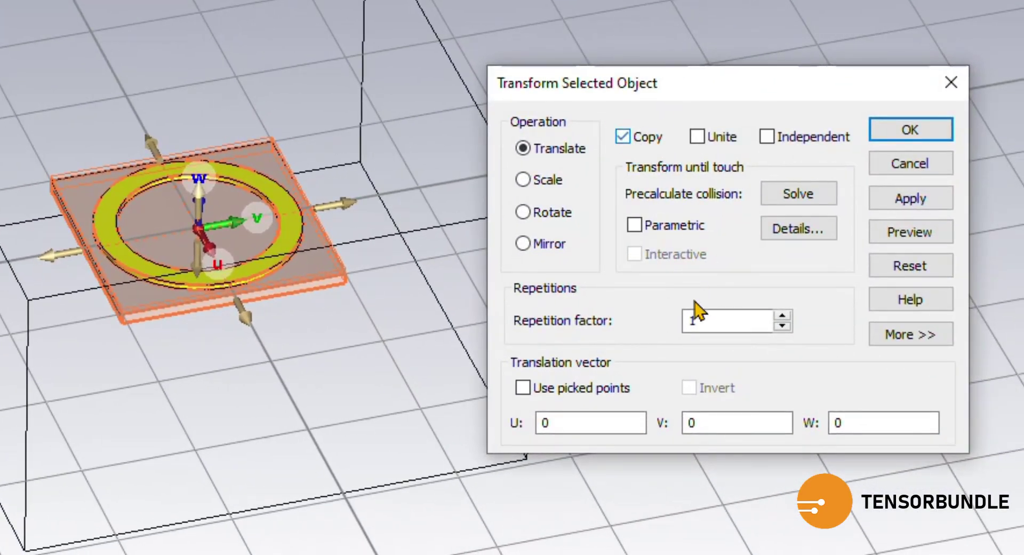
{"action": "left_click", "coordinate": [695, 327]}
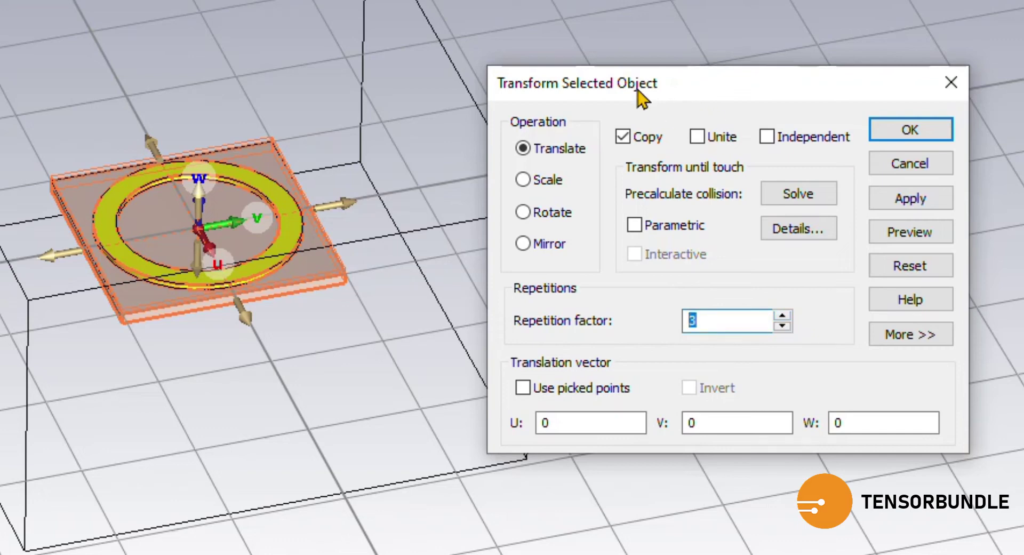
{"action": "left_click_drag", "start_coordinate": [640, 85], "coordinate": [848, 15]}
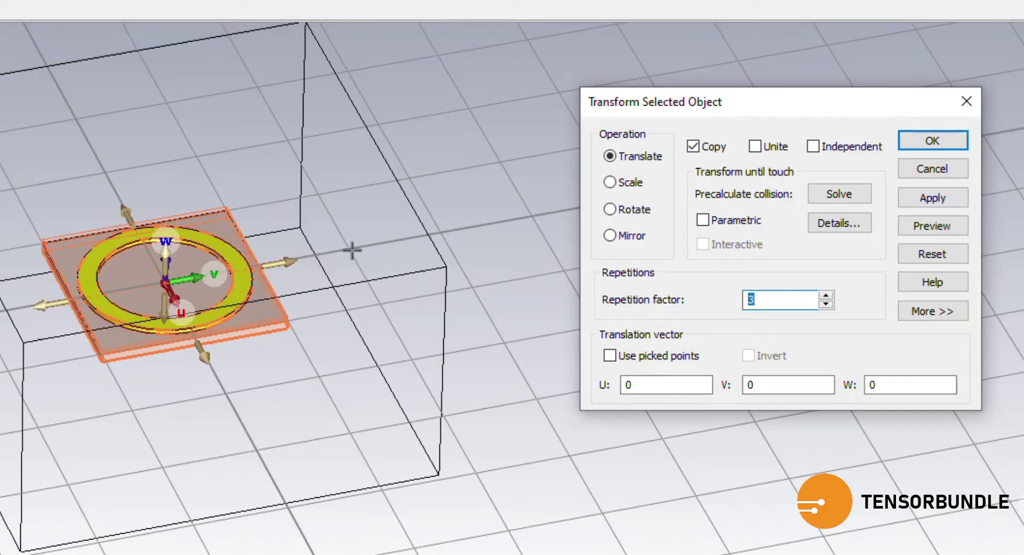
{"action": "left_click", "coordinate": [773, 383]}
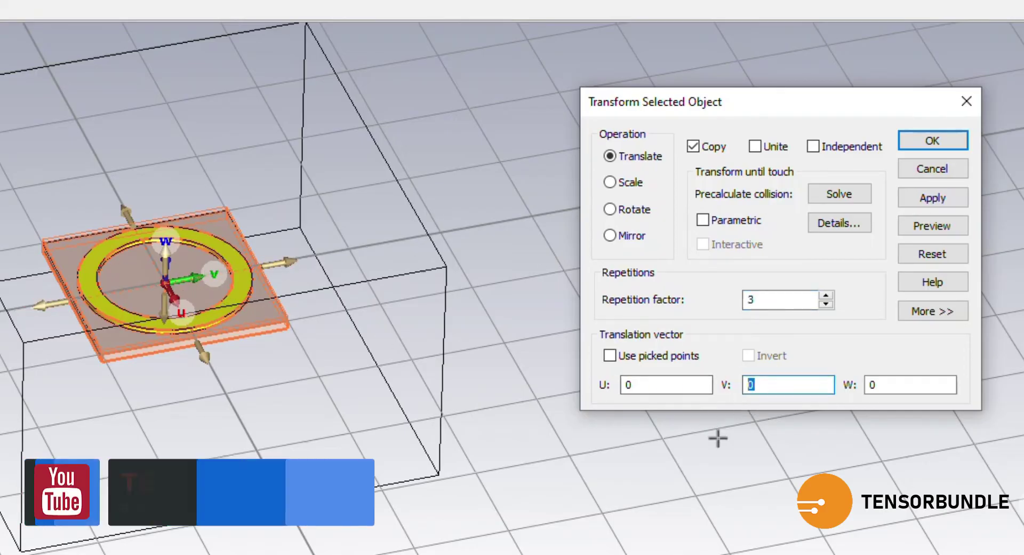
{"action": "type", "text": "A"}
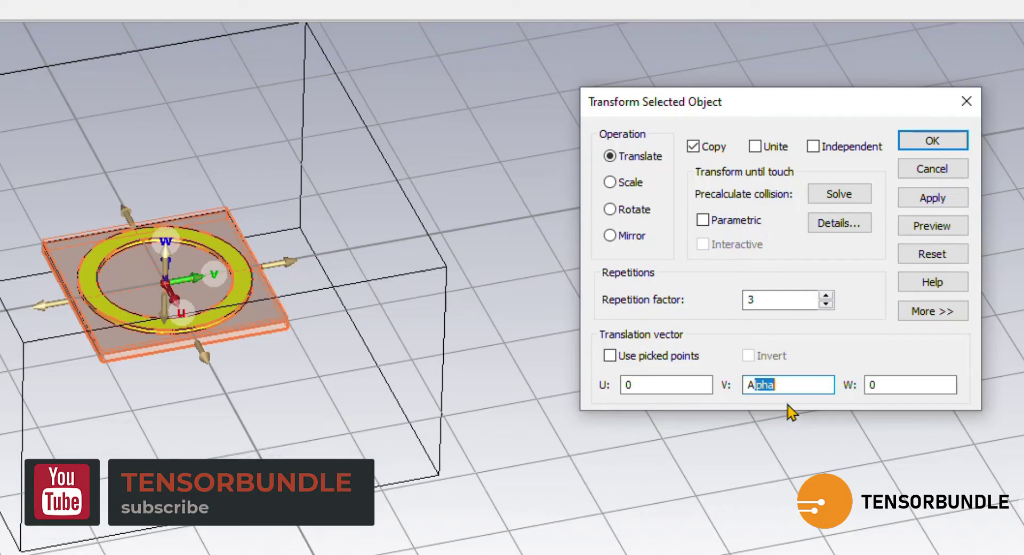
{"action": "key", "text": "BackSpace"}
{"action": "key", "text": "BackSpace"}
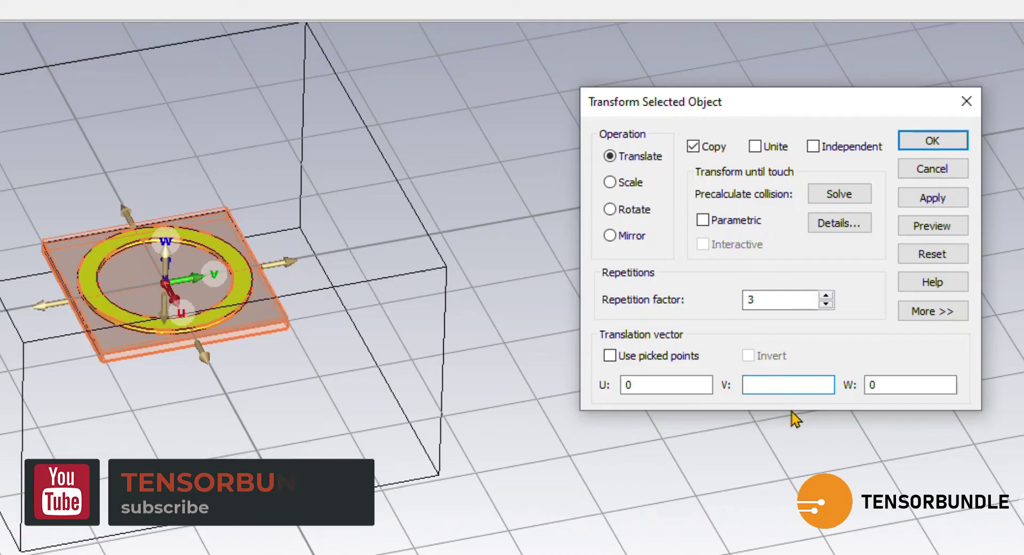
{"action": "type", "text": "a"}
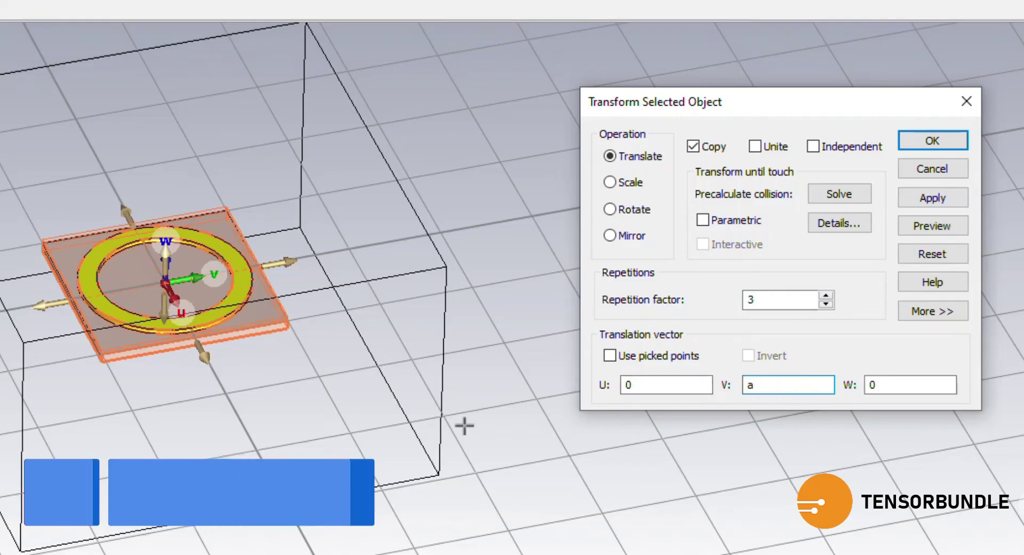
{"action": "left_click", "coordinate": [944, 226]}
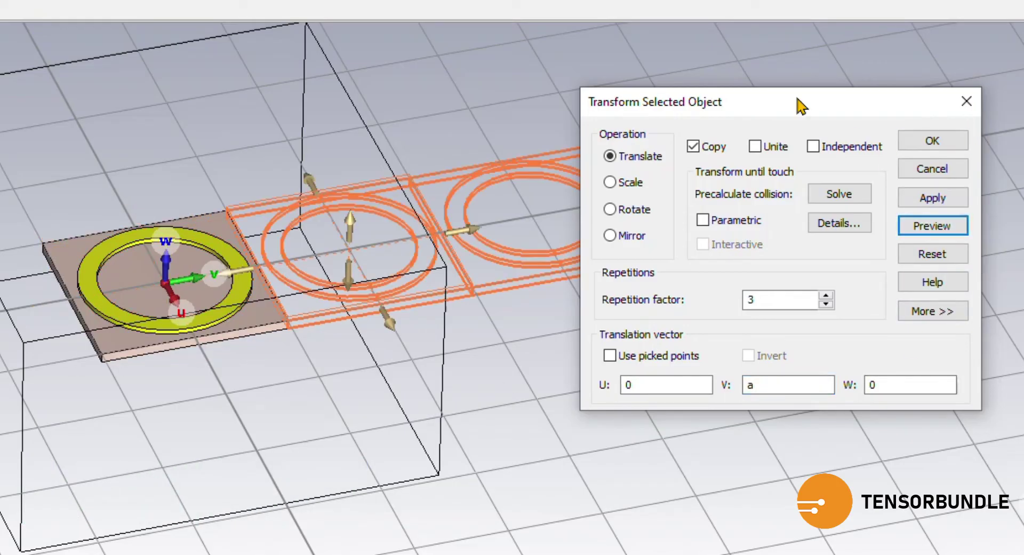
{"action": "left_click_drag", "start_coordinate": [802, 105], "coordinate": [0, 240]}
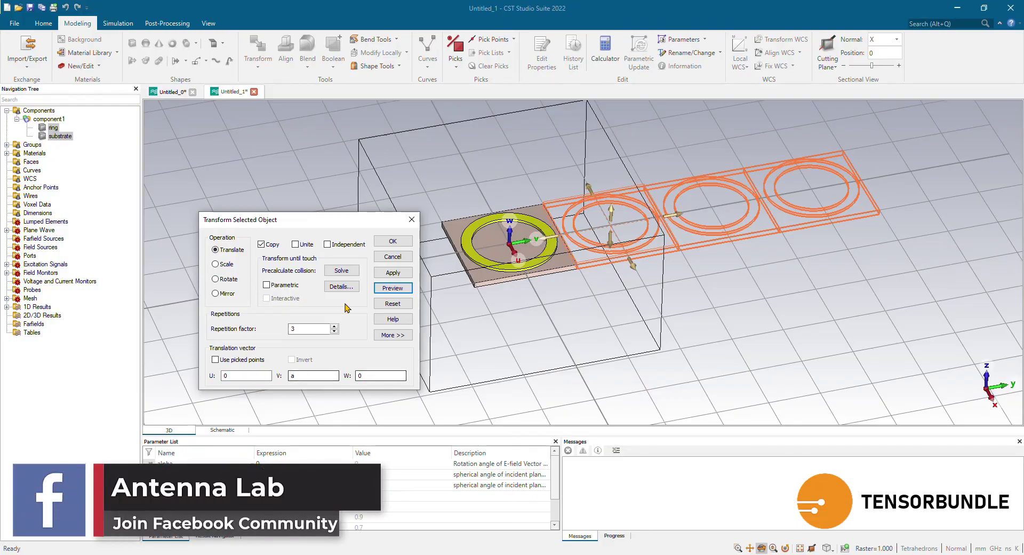
{"action": "left_click", "coordinate": [393, 241]}
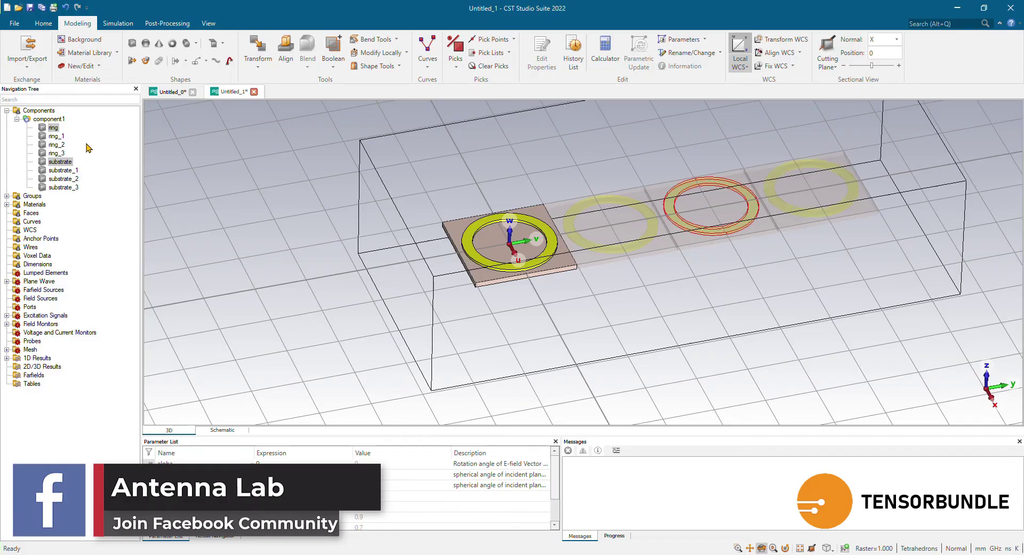
{"action": "left_click", "coordinate": [53, 128]}
Step: Translate-copy all four rings and substrates four times along U with offset a
{"action": "left_click", "coordinate": [60, 154], "text": "shift"}
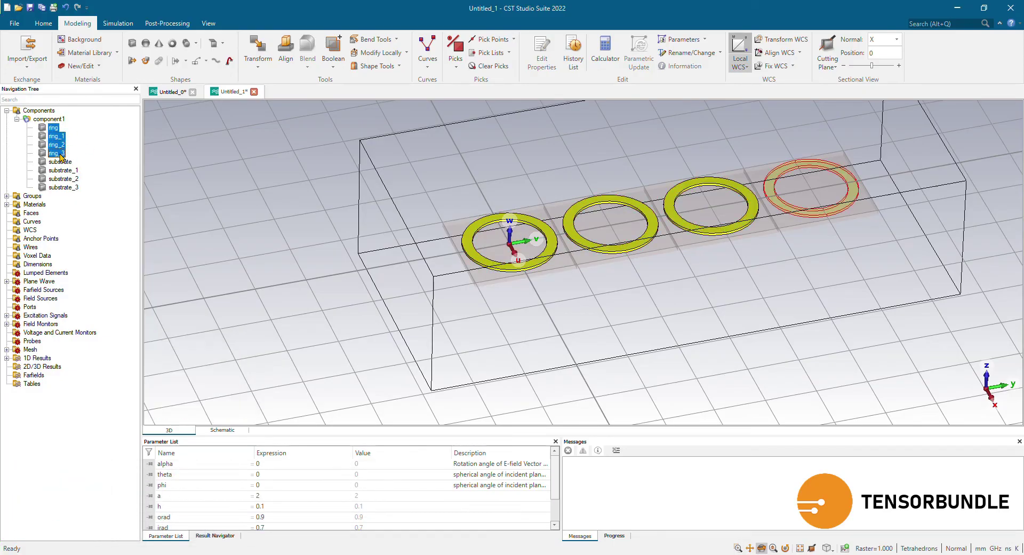
{"action": "left_click", "coordinate": [63, 187], "text": "shift"}
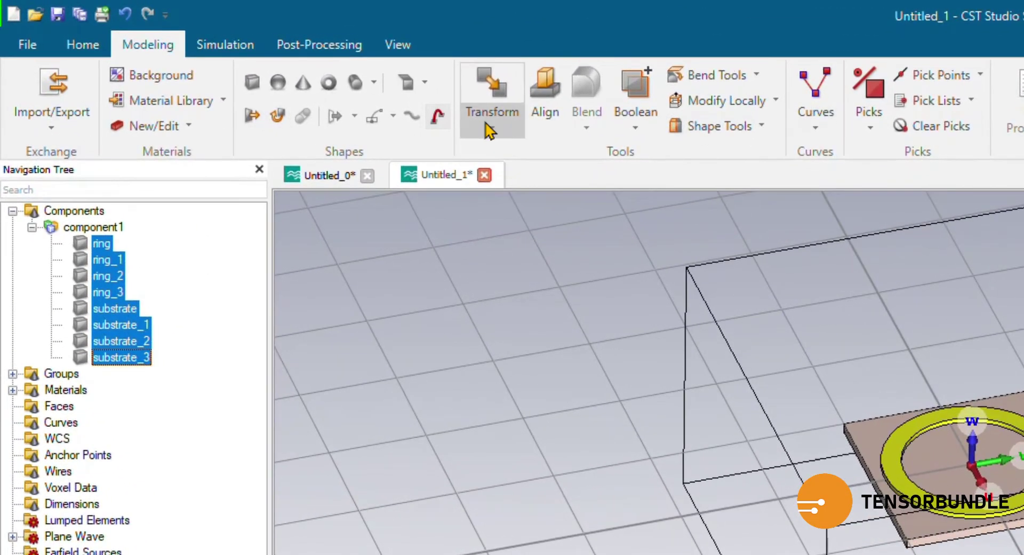
{"action": "left_click", "coordinate": [258, 54]}
{"action": "left_click", "coordinate": [509, 169]}
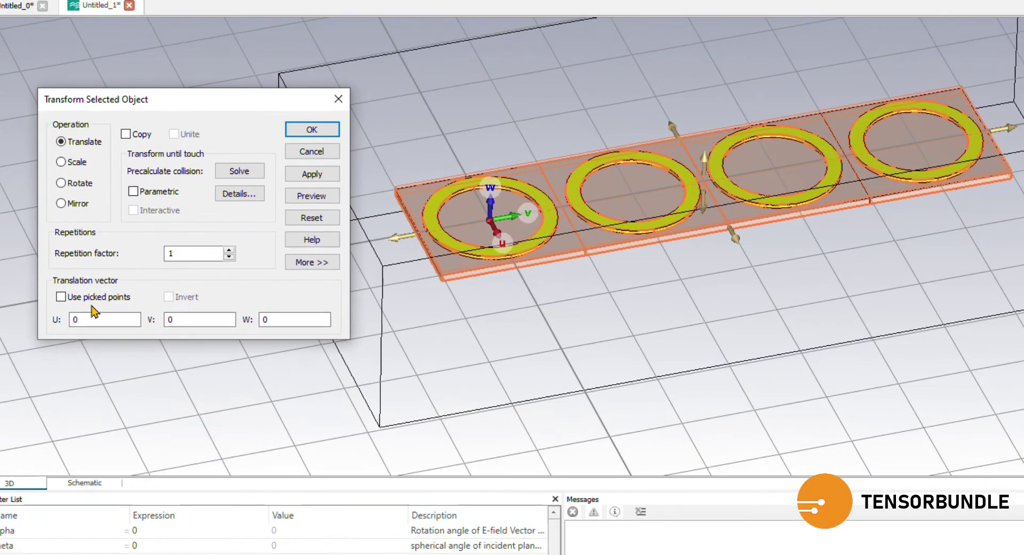
{"action": "left_click_drag", "start_coordinate": [152, 313], "coordinate": [107, 314]}
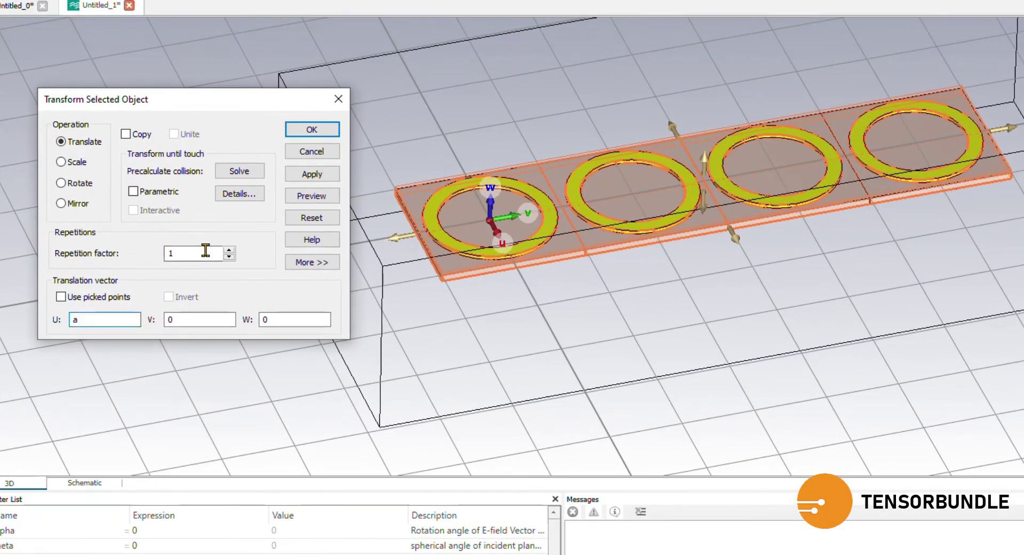
{"action": "left_click_drag", "start_coordinate": [206, 254], "coordinate": [128, 250]}
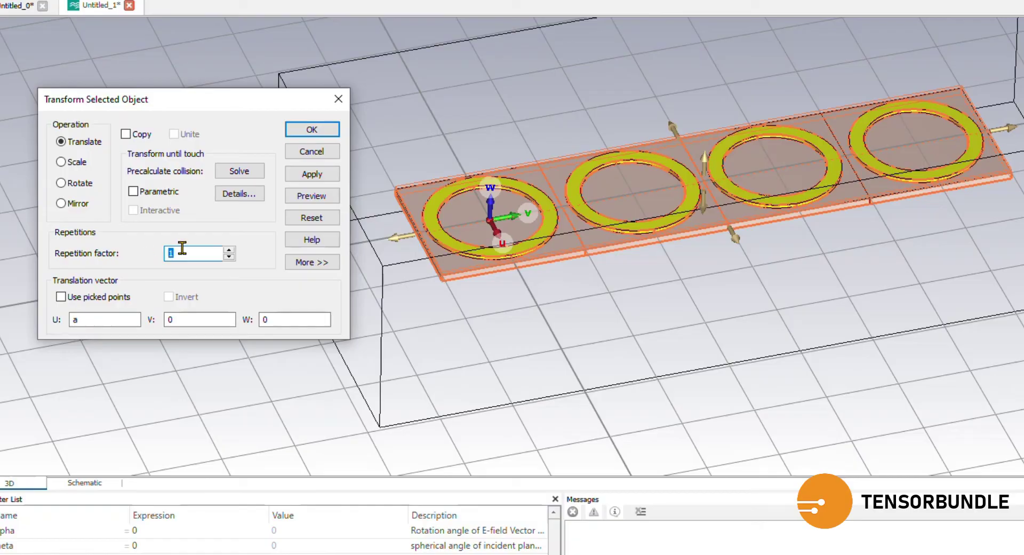
{"action": "type", "text": "4"}
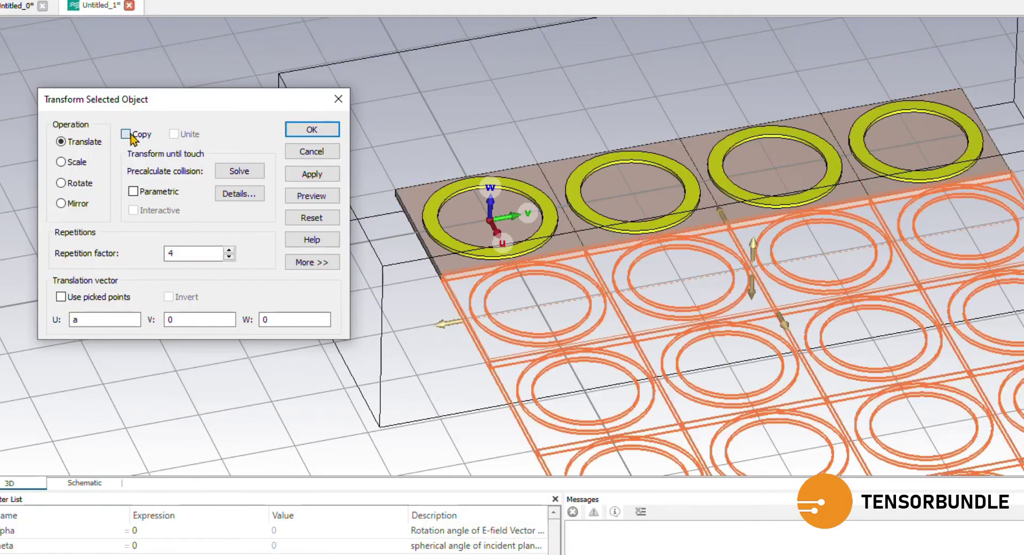
{"action": "left_click", "coordinate": [300, 129]}
{"action": "scroll", "coordinate": [307, 136], "scroll_direction": "up", "scroll_amount": 5}
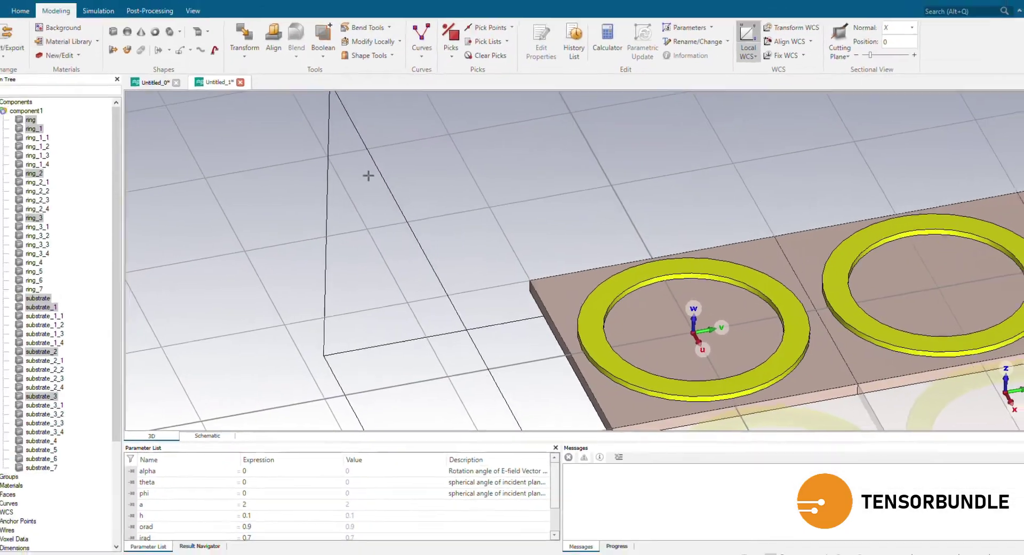
{"action": "scroll", "coordinate": [368, 175], "scroll_direction": "down", "scroll_amount": 3}
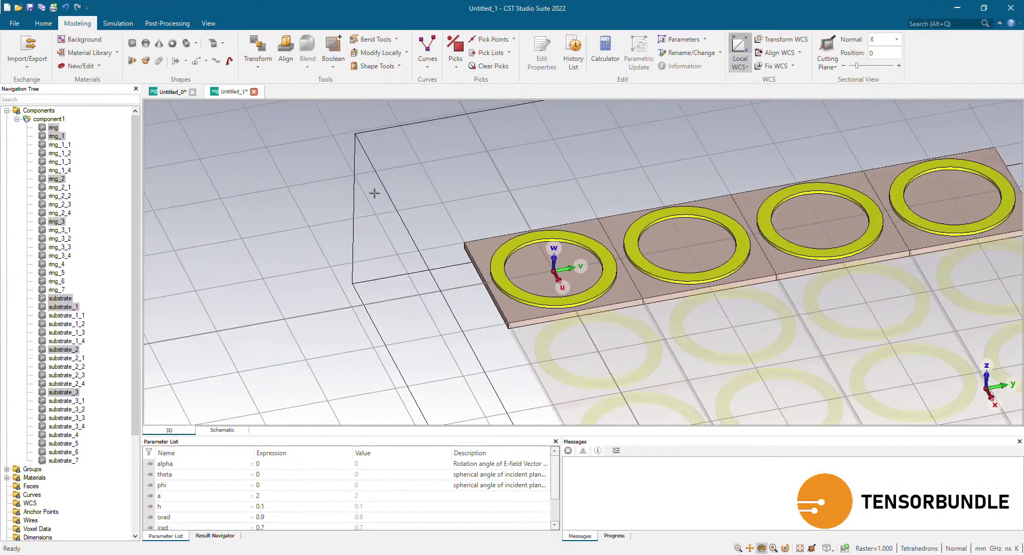
{"action": "scroll", "coordinate": [373, 193], "scroll_direction": "down", "scroll_amount": 3}
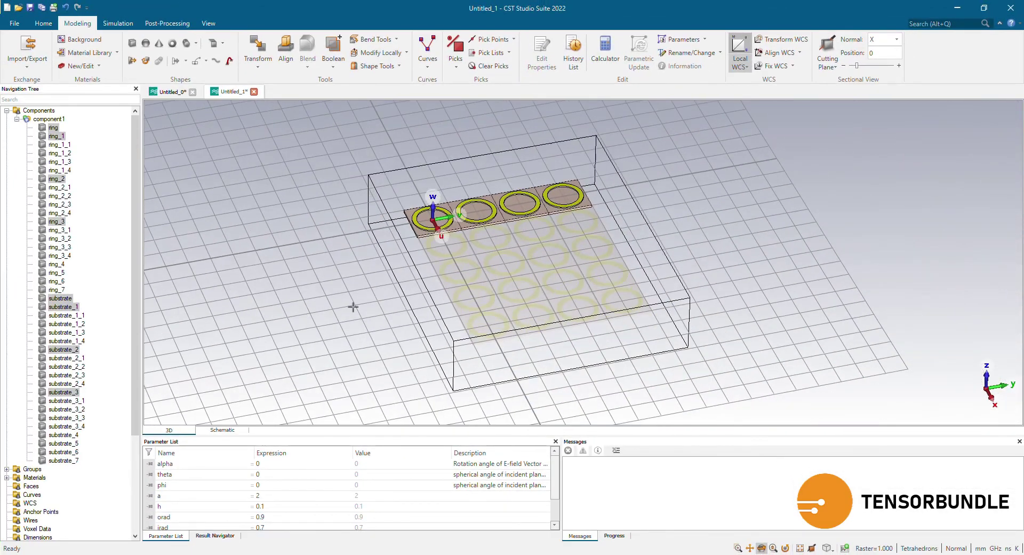
Step: Collapse component1 and orbit the view to inspect the twenty-ring array
{"action": "left_click", "coordinate": [18, 119]}
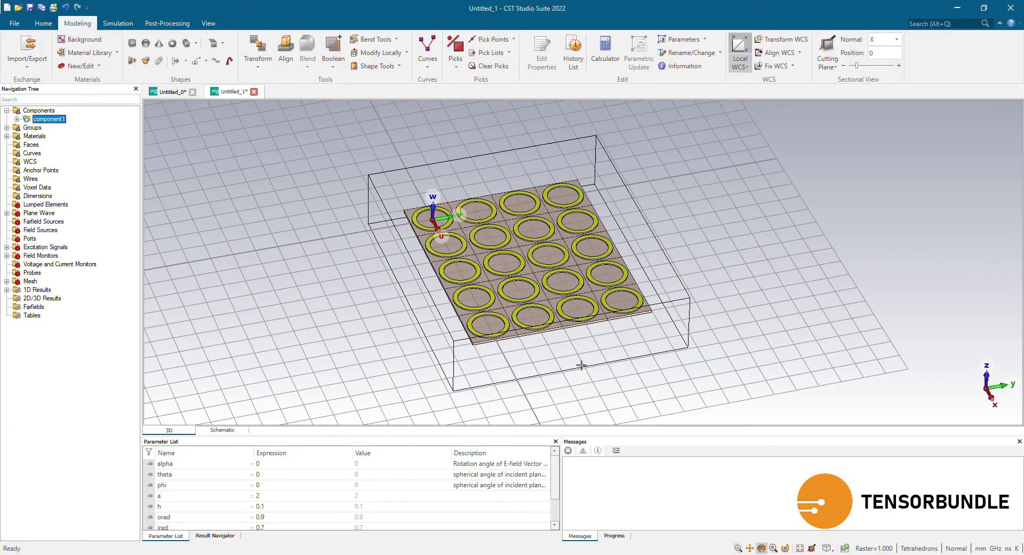
{"action": "mouse_move", "coordinate": [581, 364]}
{"action": "left_mouse_down"}
{"action": "mouse_move", "coordinate": [590, 347]}
{"action": "mouse_move", "coordinate": [629, 358]}
{"action": "mouse_move", "coordinate": [599, 388]}
{"action": "mouse_move", "coordinate": [568, 270]}
{"action": "mouse_move", "coordinate": [560, 277]}
{"action": "mouse_move", "coordinate": [599, 348]}
{"action": "mouse_move", "coordinate": [602, 393]}
{"action": "mouse_move", "coordinate": [590, 108]}
{"action": "left_mouse_up"}
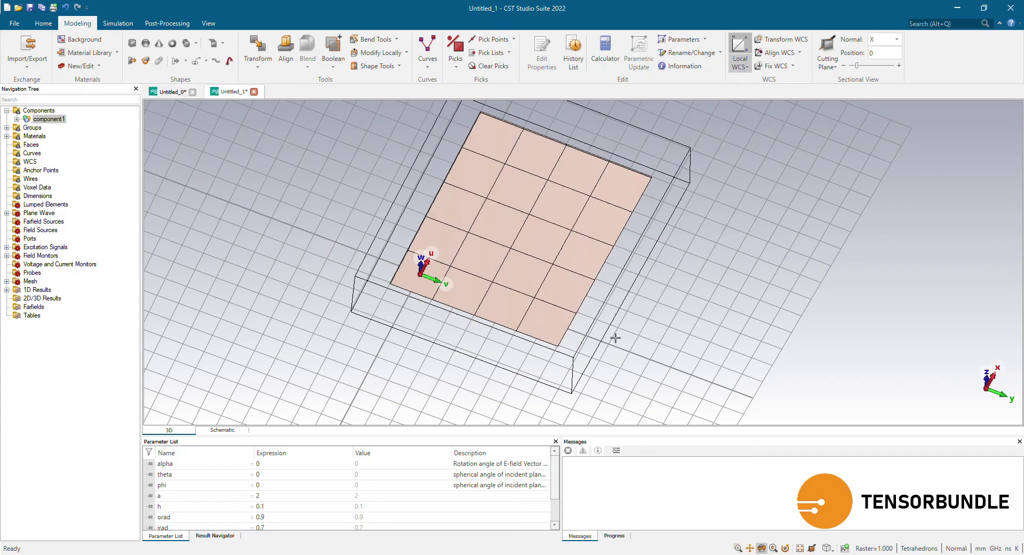
{"action": "left_click_drag", "start_coordinate": [639, 180], "coordinate": [632, 398]}
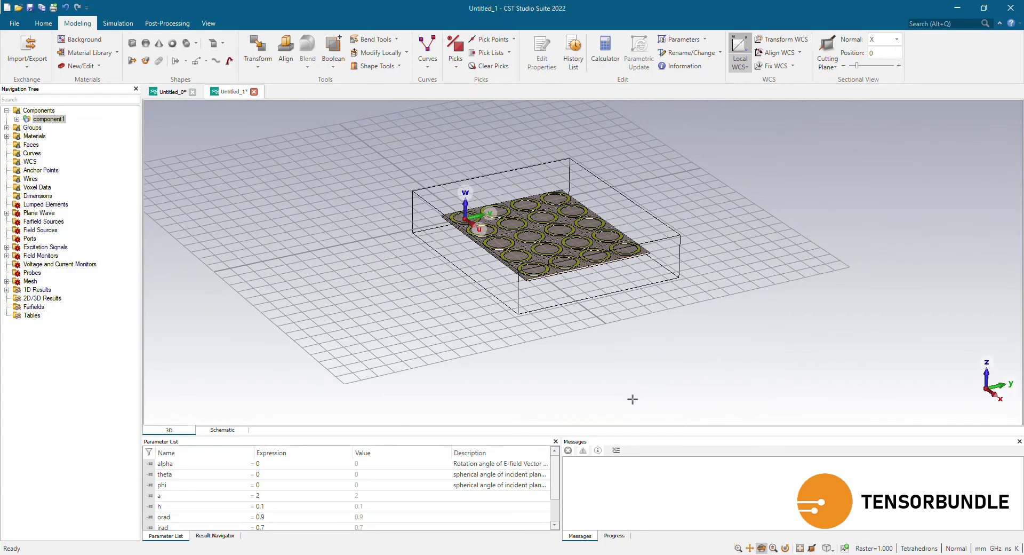
{"action": "left_click_drag", "start_coordinate": [609, 272], "coordinate": [621, 354]}
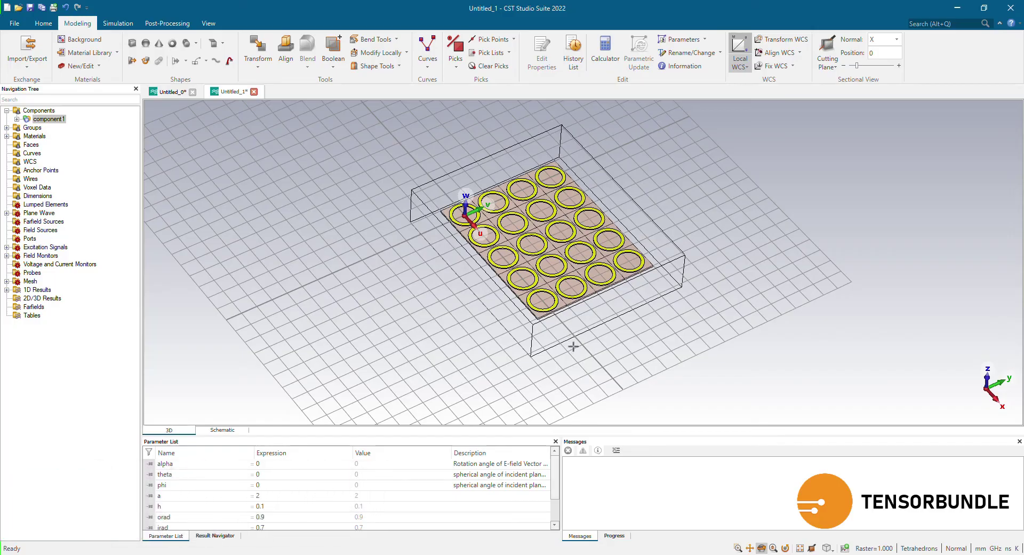
Step: Preview the Plane Wave source (E-field along x, normal -z) above the ring array from several angles
{"action": "left_click", "coordinate": [6, 247]}
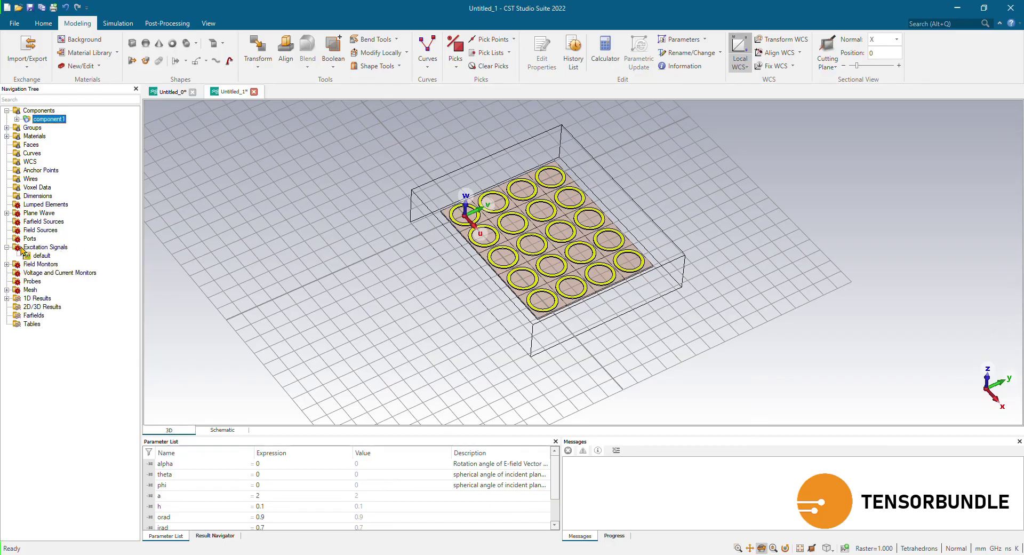
{"action": "left_click", "coordinate": [6, 212]}
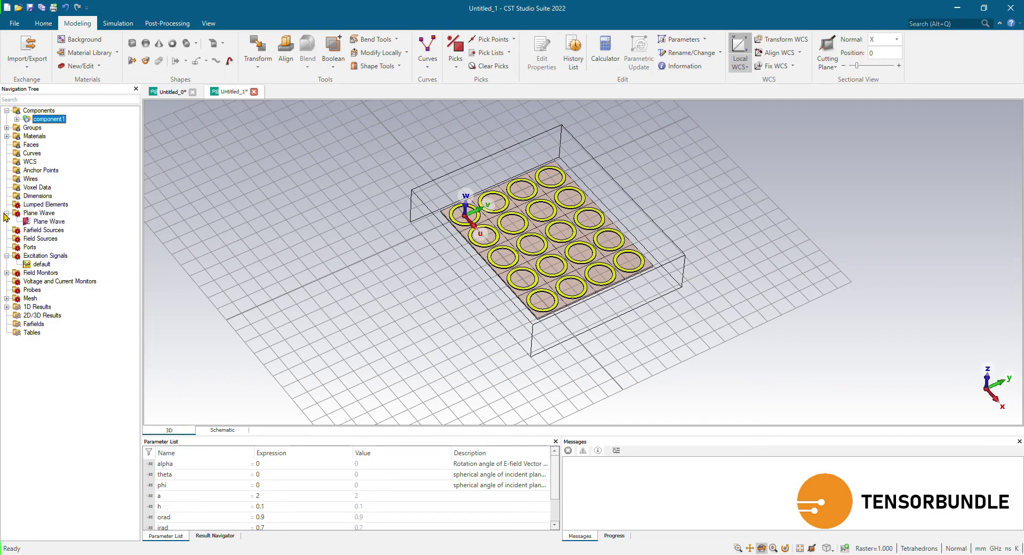
{"action": "left_click", "coordinate": [52, 221]}
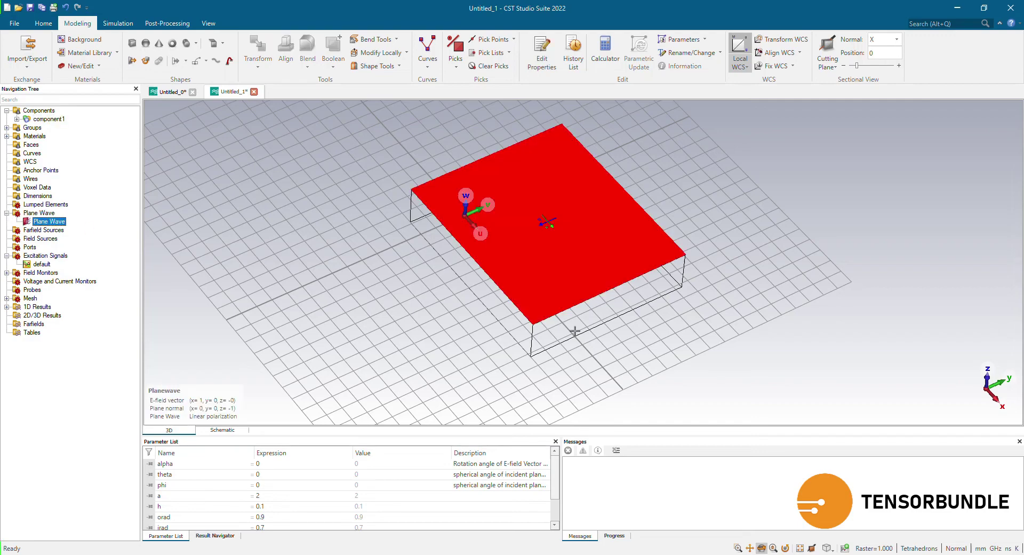
{"action": "left_click_drag", "start_coordinate": [574, 331], "coordinate": [457, 170]}
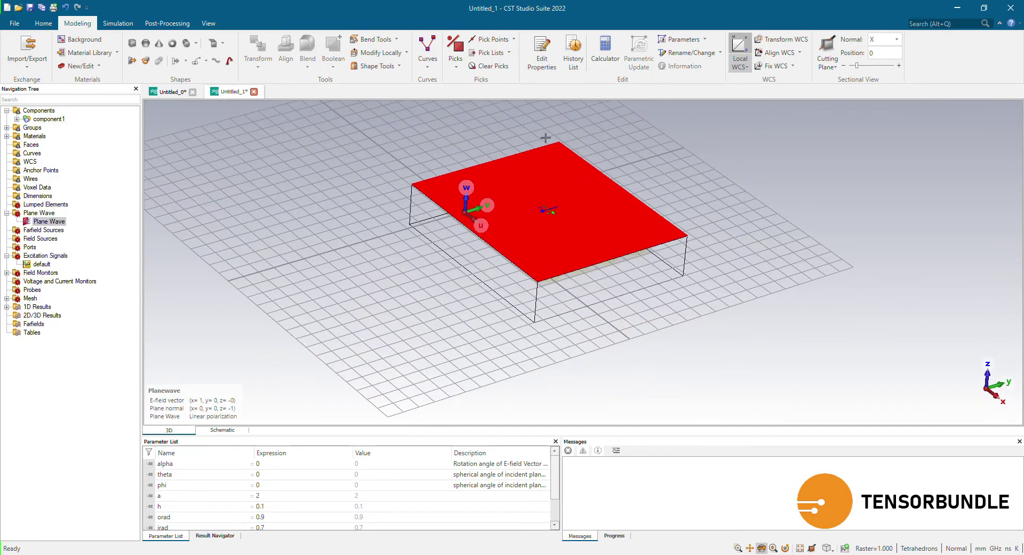
{"action": "left_click_drag", "start_coordinate": [553, 284], "coordinate": [571, 311]}
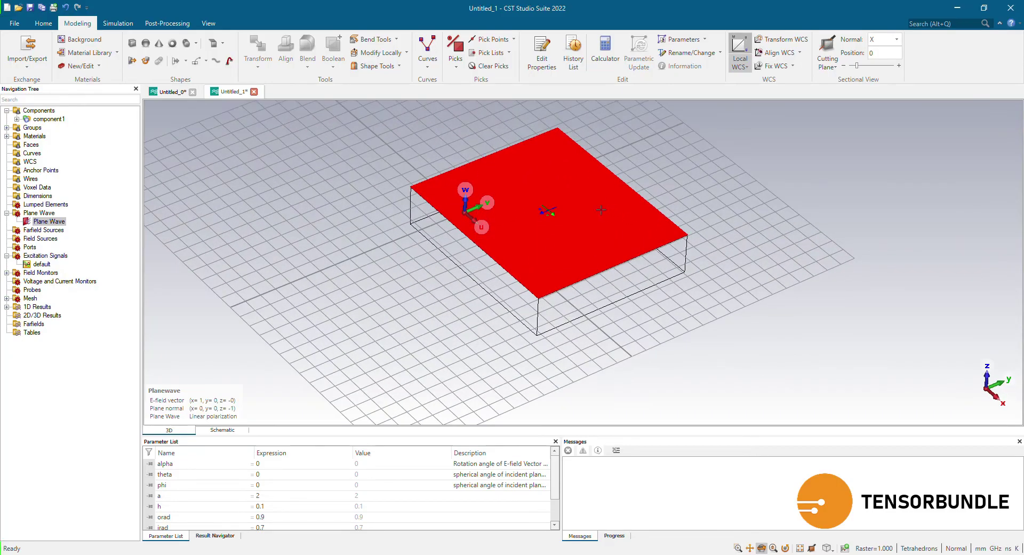
{"action": "scroll", "coordinate": [601, 210], "scroll_direction": "down", "scroll_amount": 3}
{"action": "scroll", "coordinate": [565, 197], "scroll_direction": "up", "scroll_amount": 5}
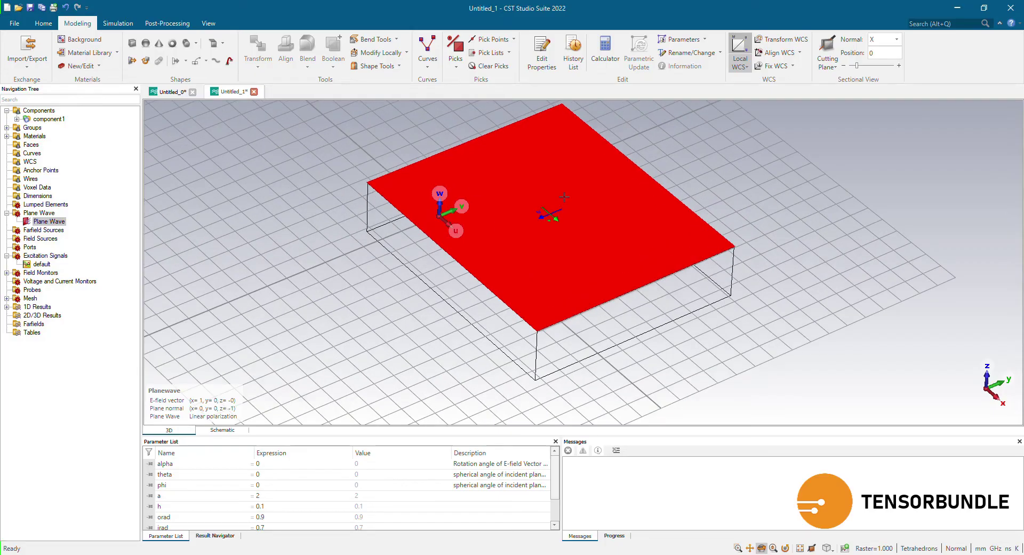
{"action": "scroll", "coordinate": [564, 197], "scroll_direction": "up", "scroll_amount": 2}
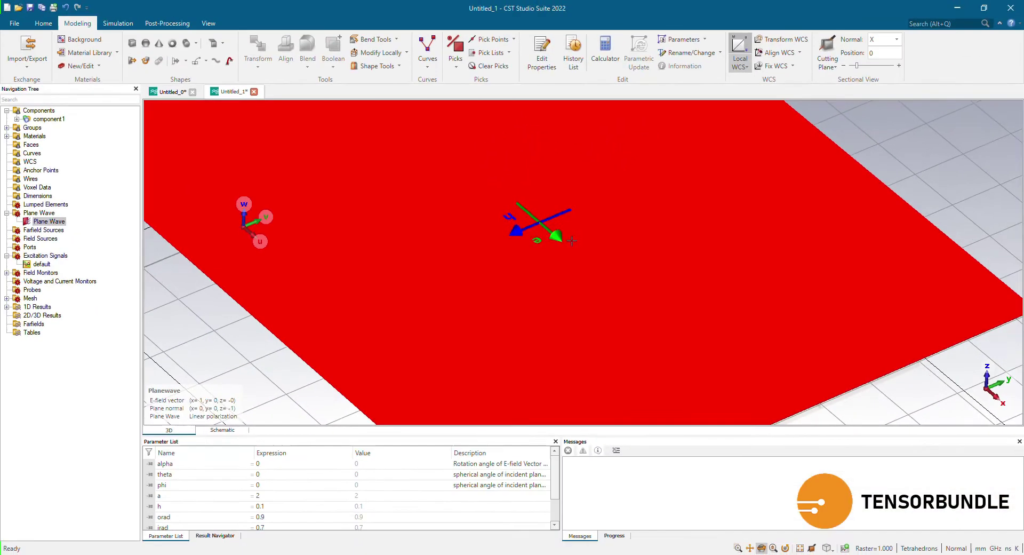
{"action": "scroll", "coordinate": [560, 235], "scroll_direction": "down", "scroll_amount": 4}
{"action": "scroll", "coordinate": [572, 240], "scroll_direction": "down", "scroll_amount": 3}
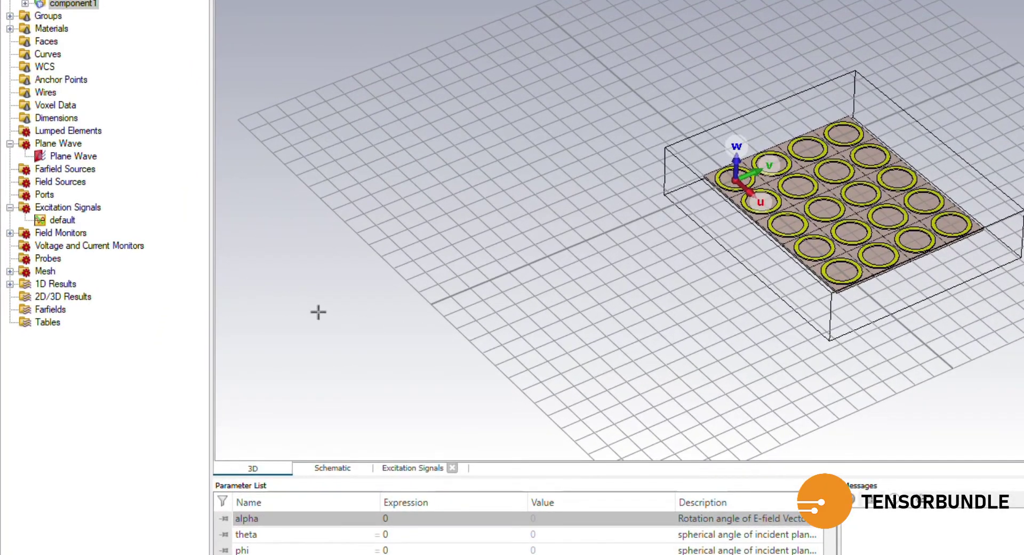
Step: Convert the e-field (f=60) monitor into a Farfield/RCS monitor at frequency 60
{"action": "left_click", "coordinate": [10, 232]}
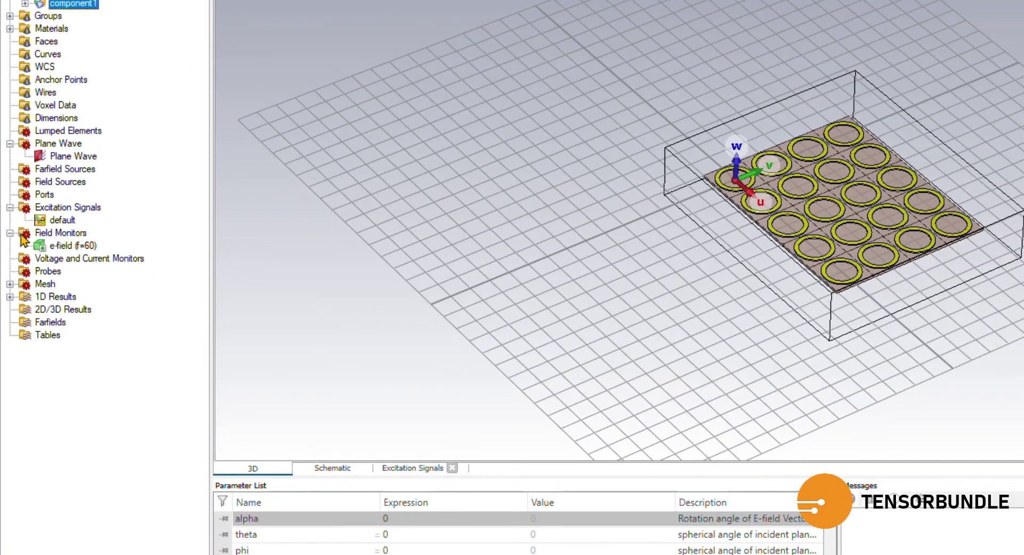
{"action": "left_click", "coordinate": [84, 235]}
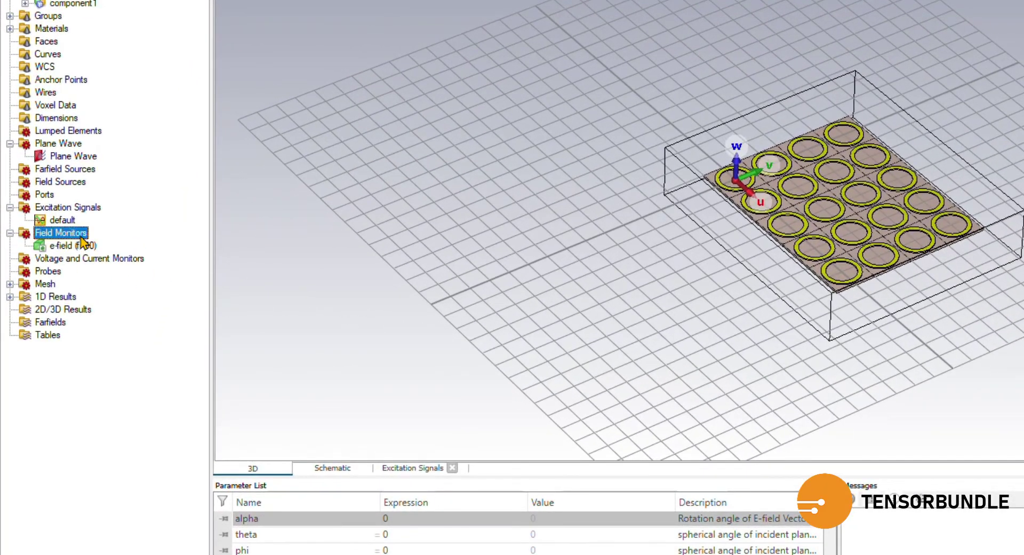
{"action": "double_click", "coordinate": [75, 246]}
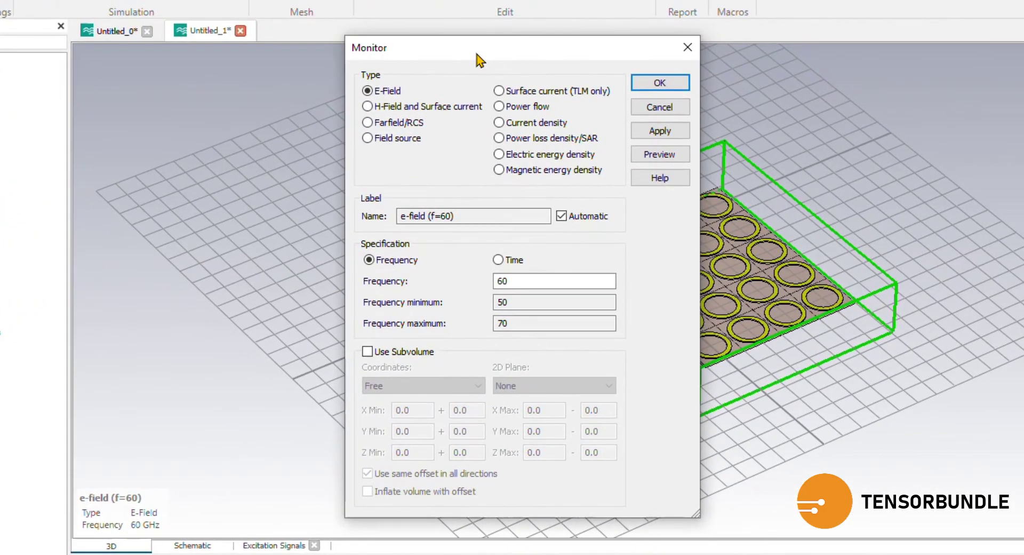
{"action": "left_click", "coordinate": [368, 123]}
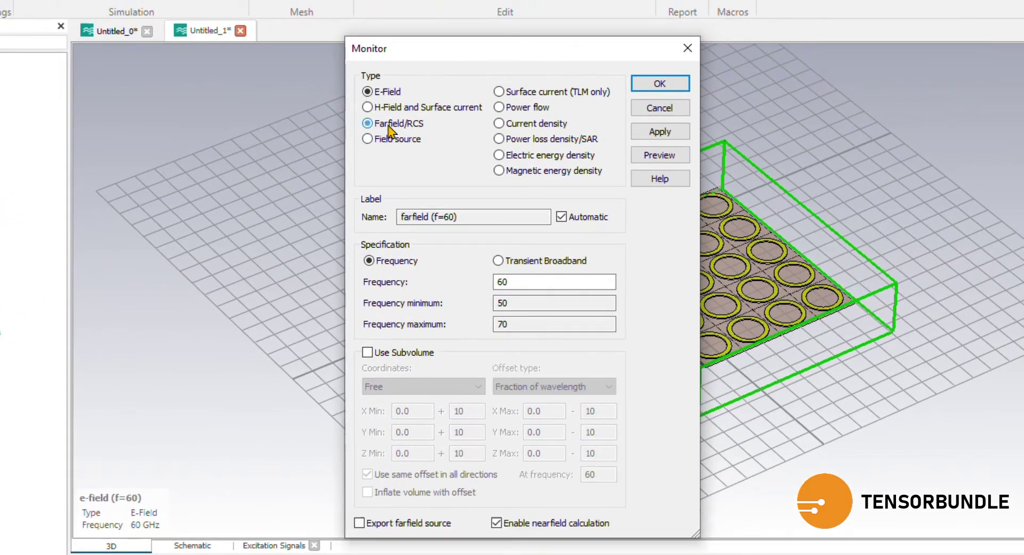
{"action": "left_click", "coordinate": [507, 281]}
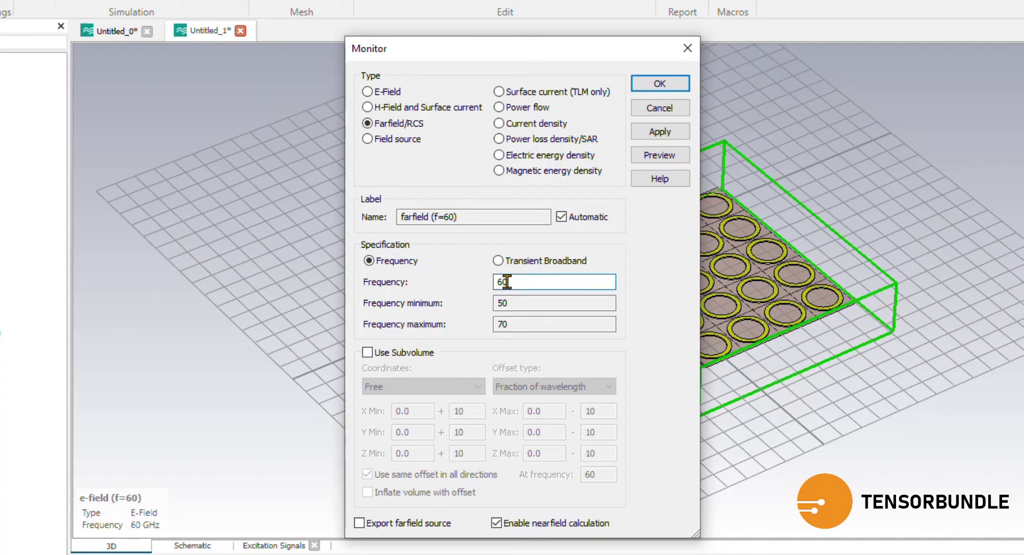
{"action": "left_click", "coordinate": [660, 131]}
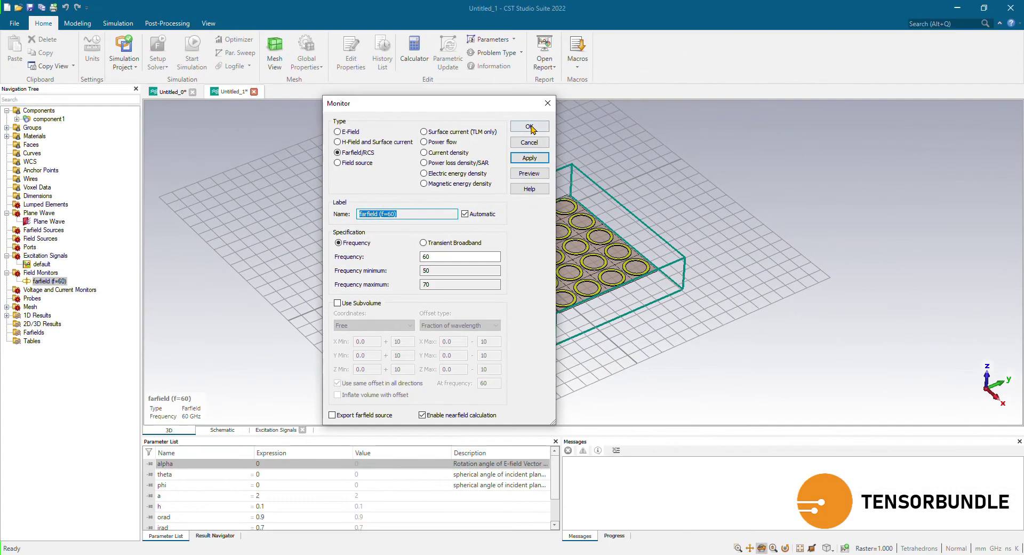
{"action": "left_click", "coordinate": [529, 127]}
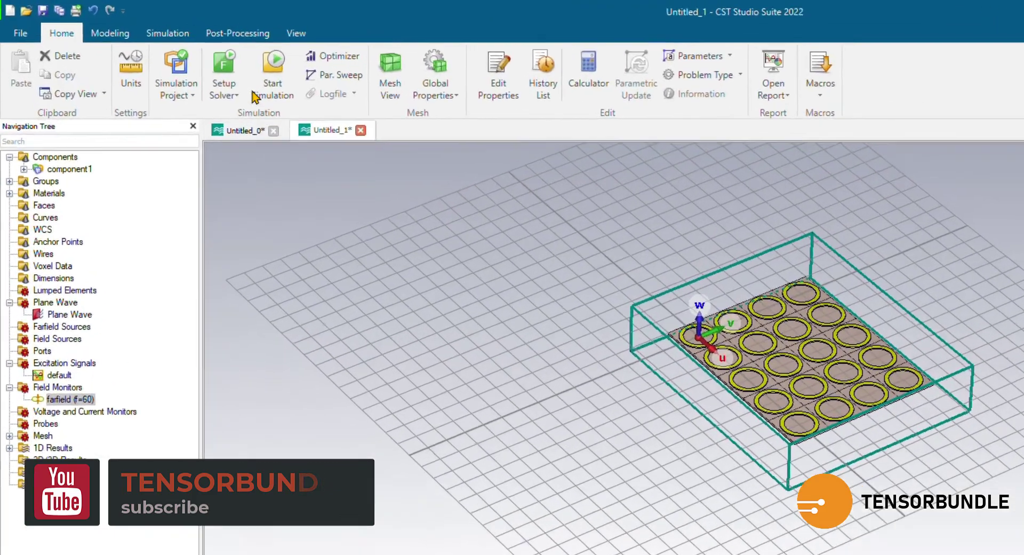
Step: Run the frequency-domain solver on the plane-wave excited ring array
{"action": "left_click", "coordinate": [157, 53]}
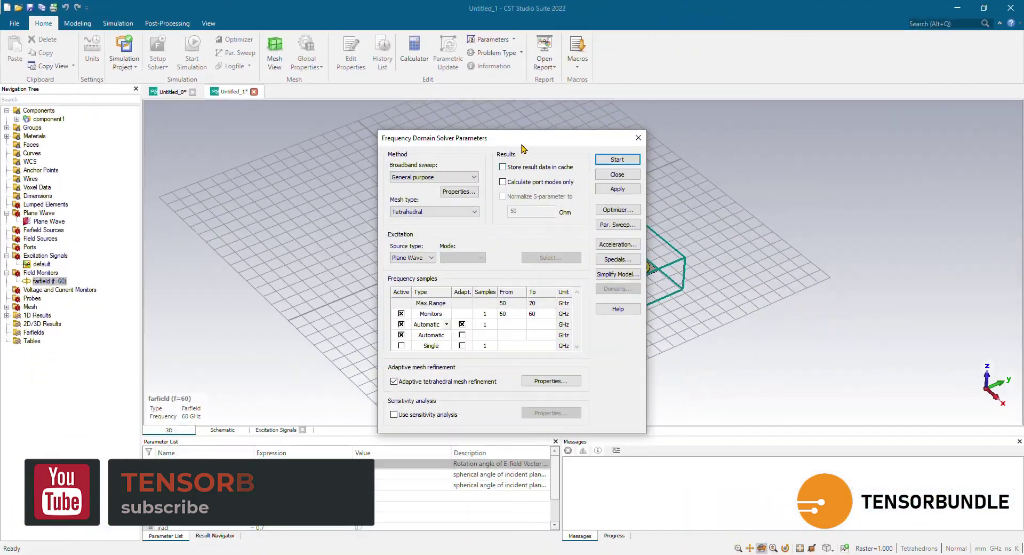
{"action": "left_click_drag", "start_coordinate": [519, 143], "coordinate": [397, 140]}
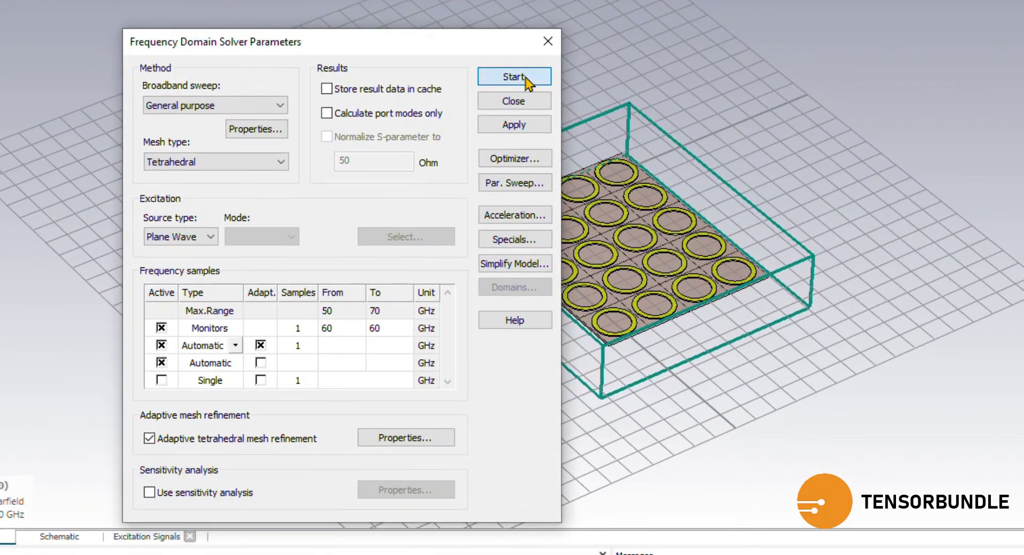
{"action": "left_click", "coordinate": [527, 79]}
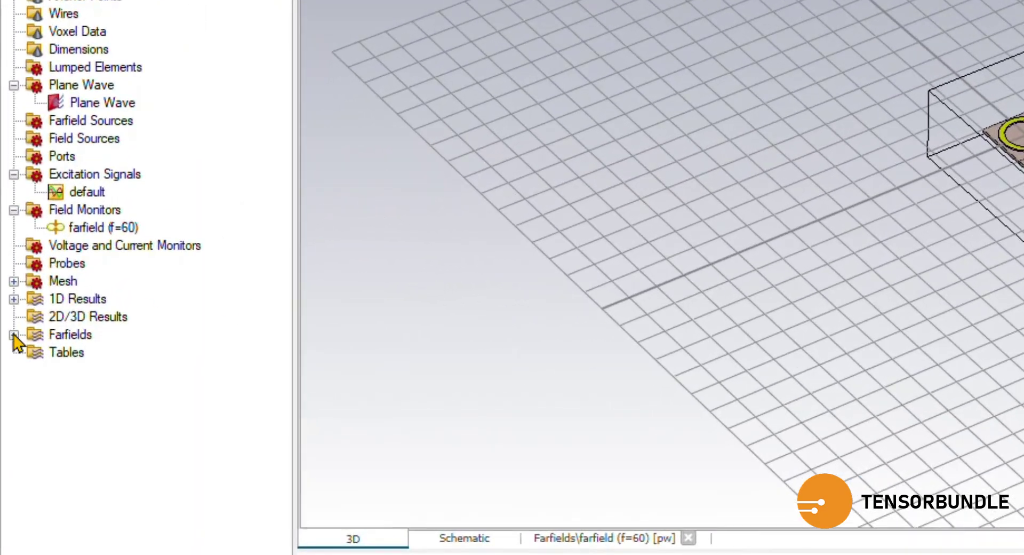
Step: Show the farfield (f=60) [pw] 3D RCS pattern with the structure visible, and rotate it
{"action": "left_click", "coordinate": [13, 334]}
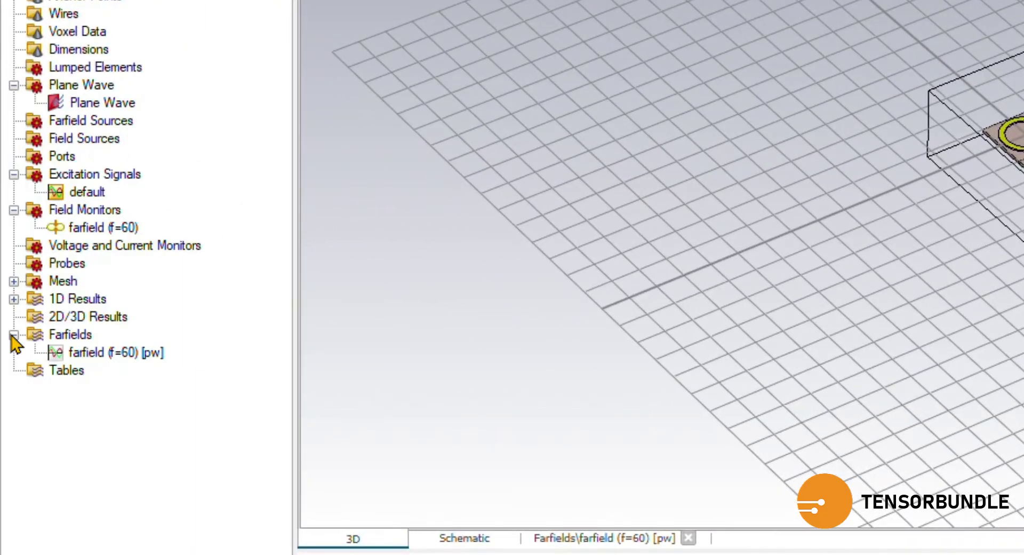
{"action": "left_click", "coordinate": [53, 353]}
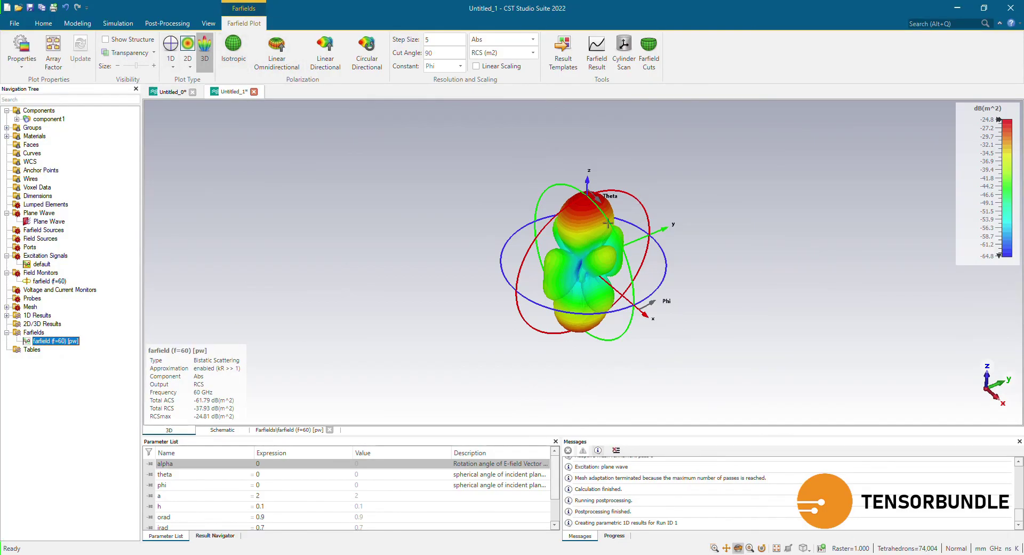
{"action": "left_click", "coordinate": [105, 39]}
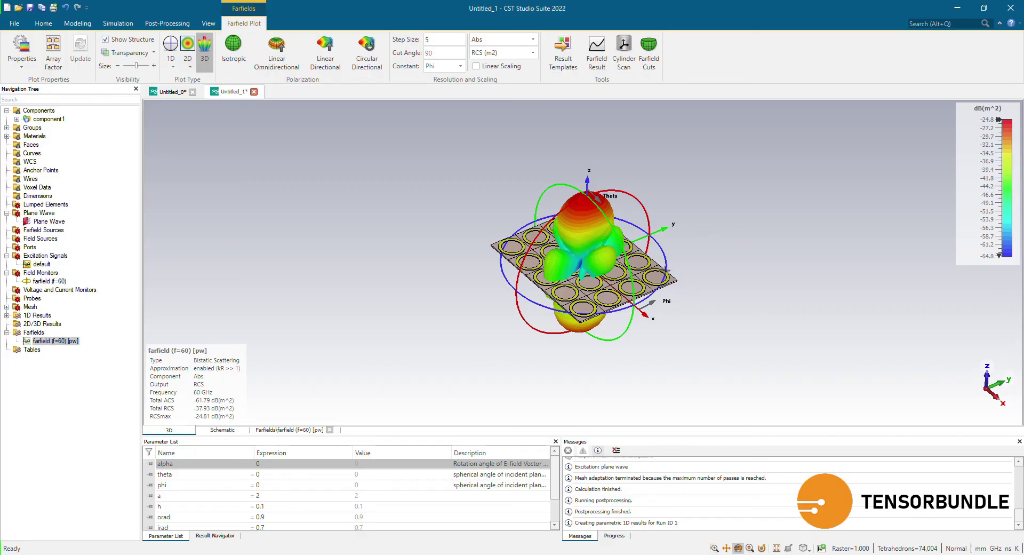
{"action": "scroll", "coordinate": [668, 253], "scroll_direction": "up", "scroll_amount": 8}
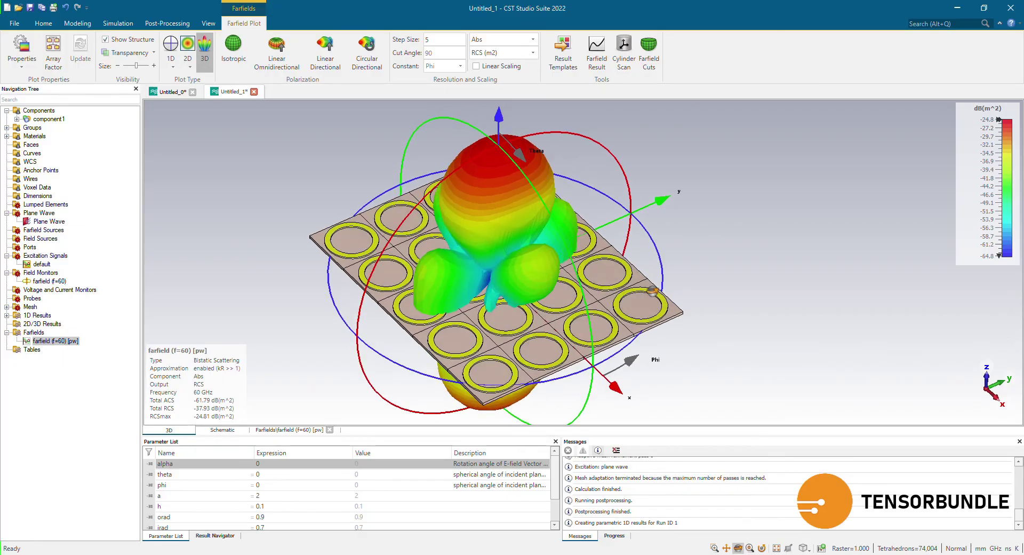
{"action": "mouse_move", "coordinate": [694, 307]}
{"action": "left_mouse_down"}
{"action": "mouse_move", "coordinate": [649, 309]}
{"action": "mouse_move", "coordinate": [663, 277]}
{"action": "mouse_move", "coordinate": [684, 295]}
{"action": "left_mouse_up"}
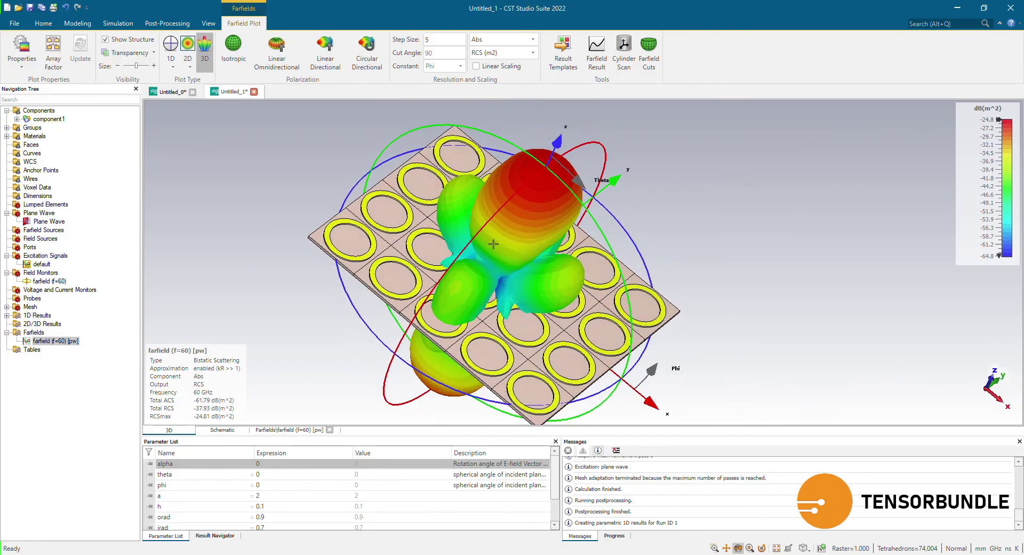
{"action": "left_click_drag", "start_coordinate": [535, 199], "coordinate": [558, 254]}
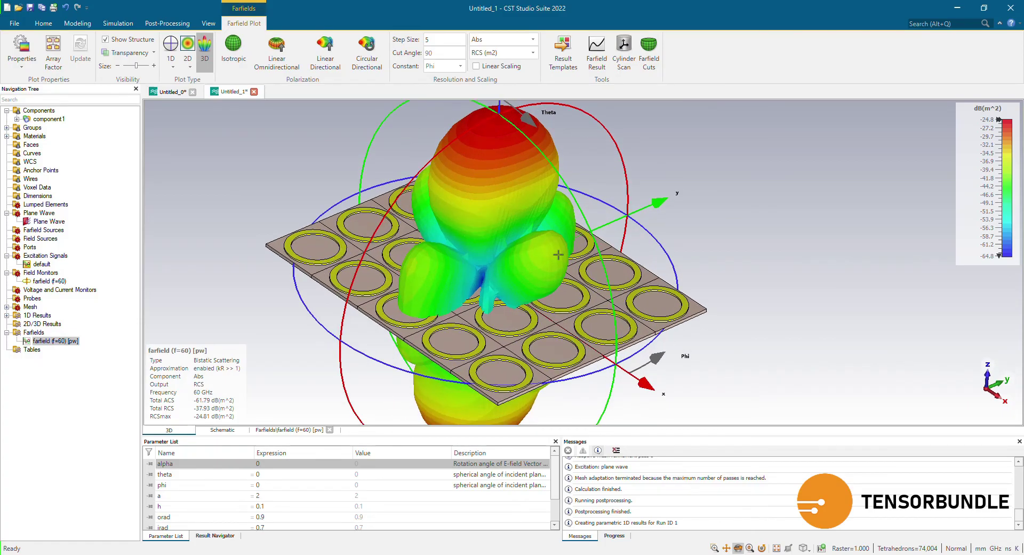
{"action": "scroll", "coordinate": [558, 254], "scroll_direction": "up", "scroll_amount": 2}
{"action": "scroll", "coordinate": [558, 254], "scroll_direction": "down", "scroll_amount": 3}
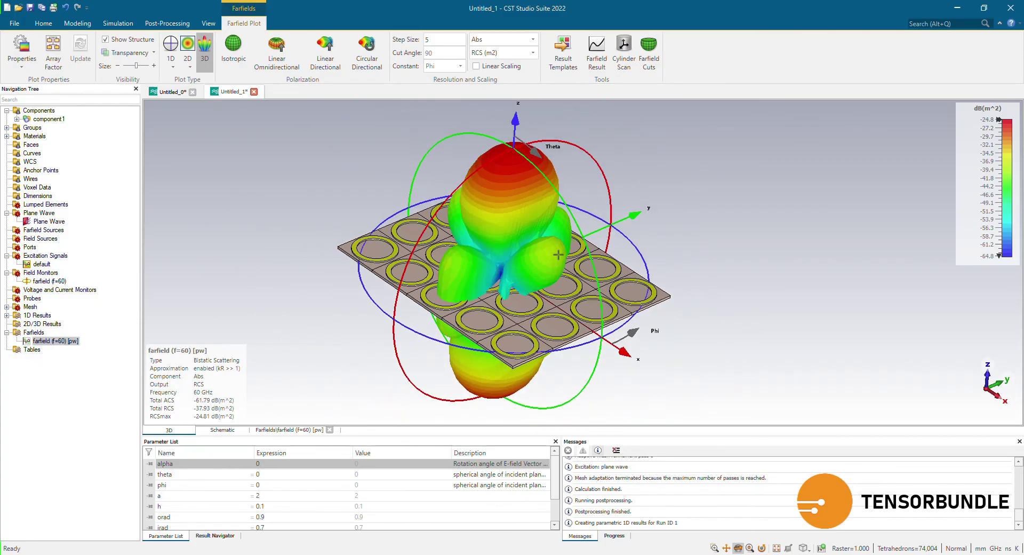
Step: Show the farfield as a 1D polar RCS cut, then return to the component1 model
{"action": "left_click", "coordinate": [170, 47]}
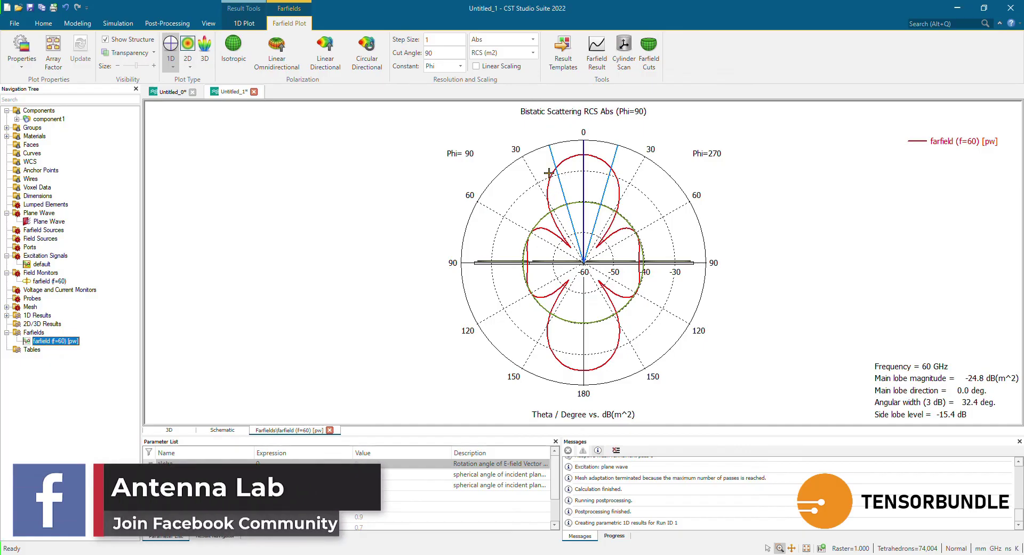
{"action": "left_click", "coordinate": [63, 116]}
{"action": "scroll", "coordinate": [625, 235], "scroll_direction": "up", "scroll_amount": 3}
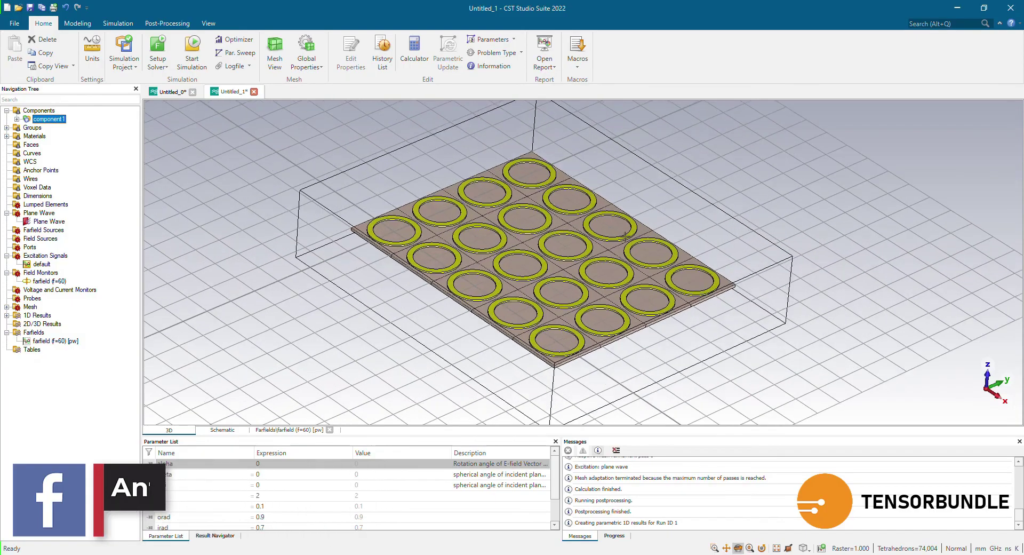